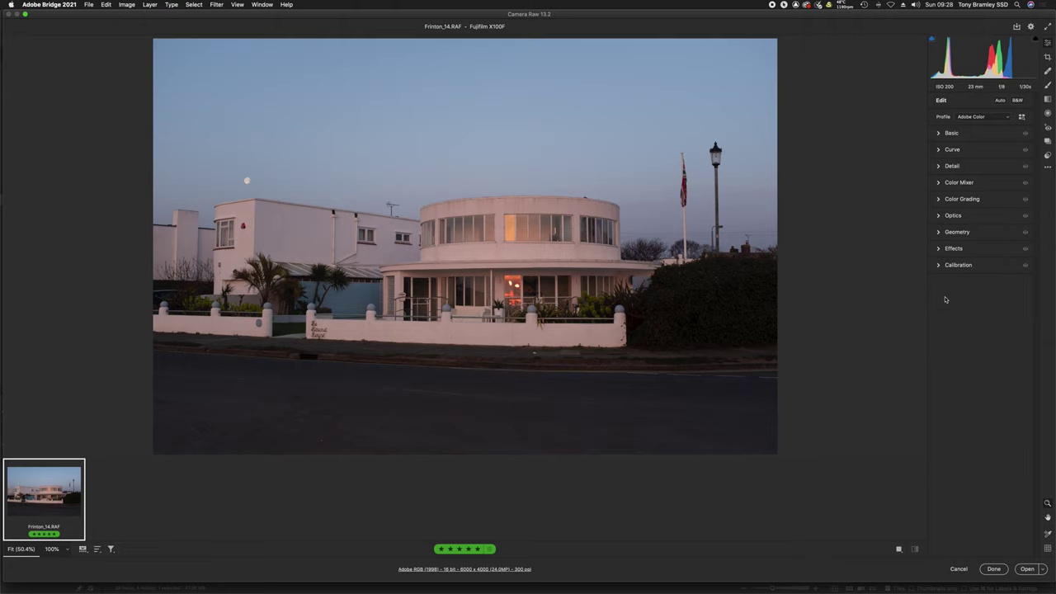
Set the photo's tint to +23 and its exposure to +0.40 in the basic adjustments
click(939, 132)
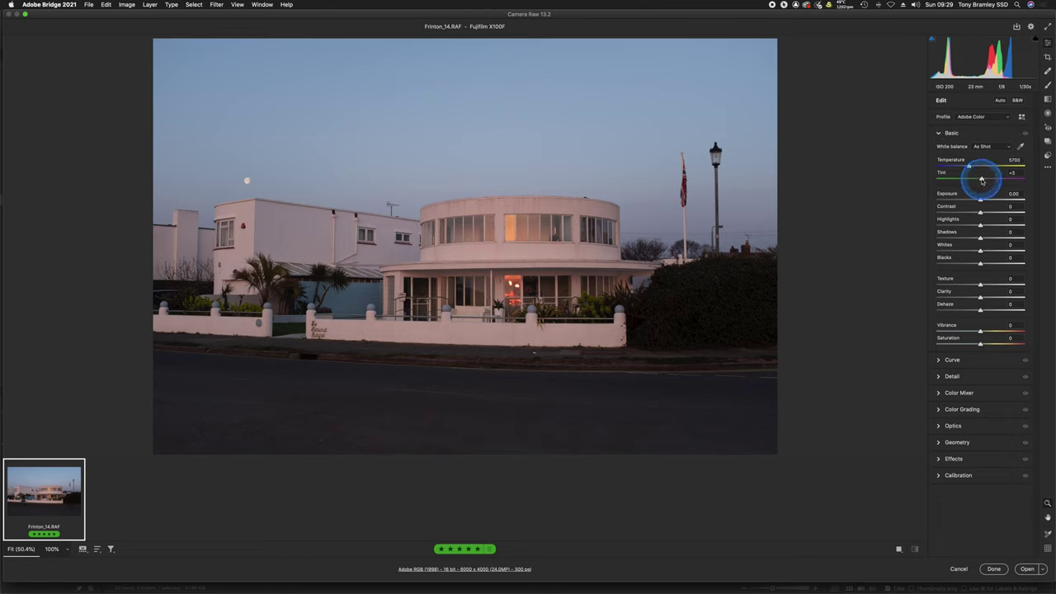
drag(981, 180, 989, 180)
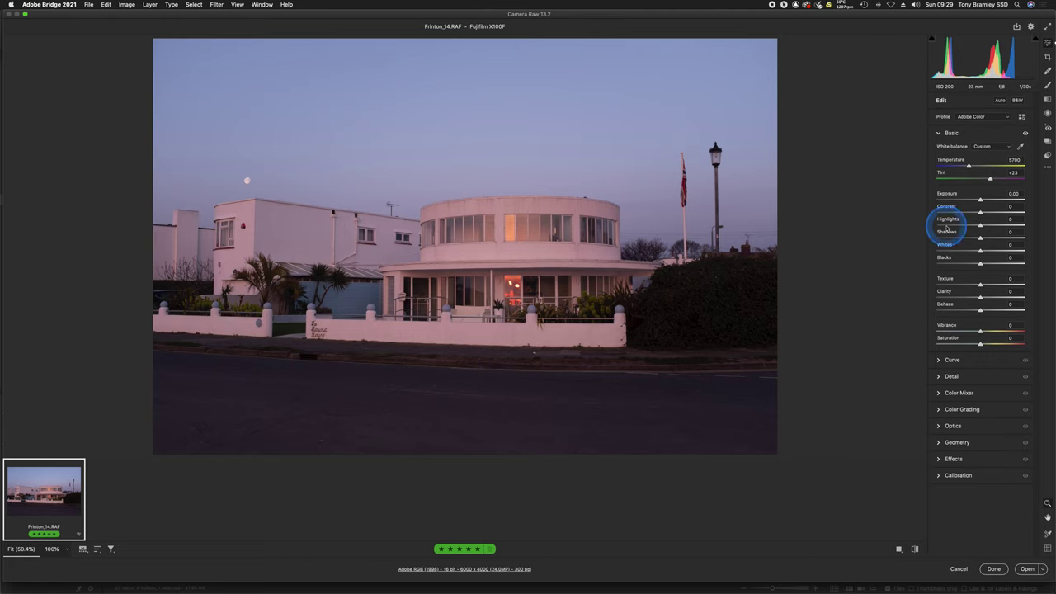
drag(976, 204, 984, 200)
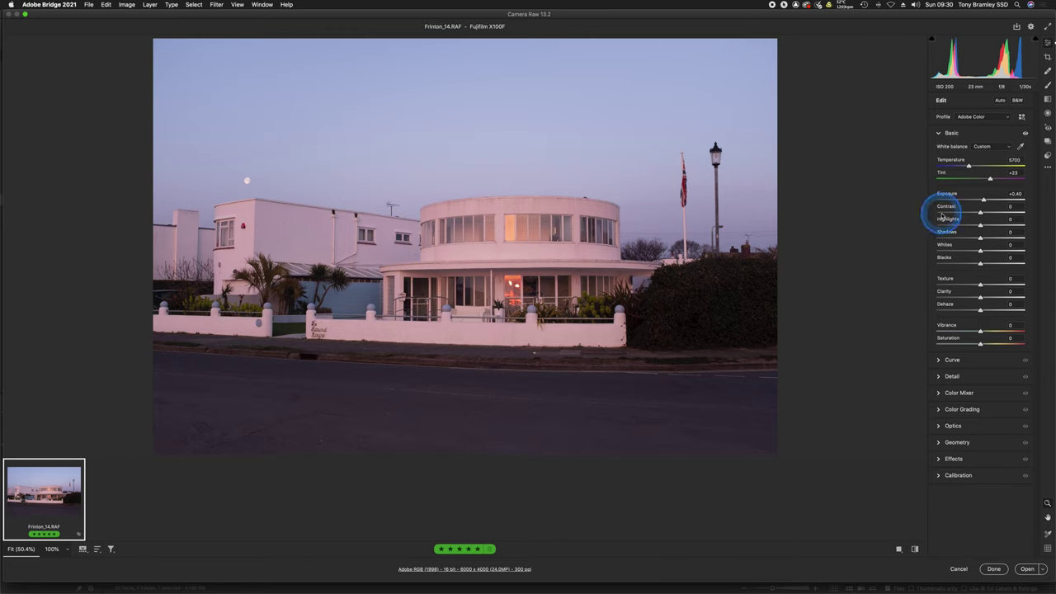
click(982, 207)
Shape the parametric curve into a gentle S with Darks at -21 and Lights at +14
click(940, 361)
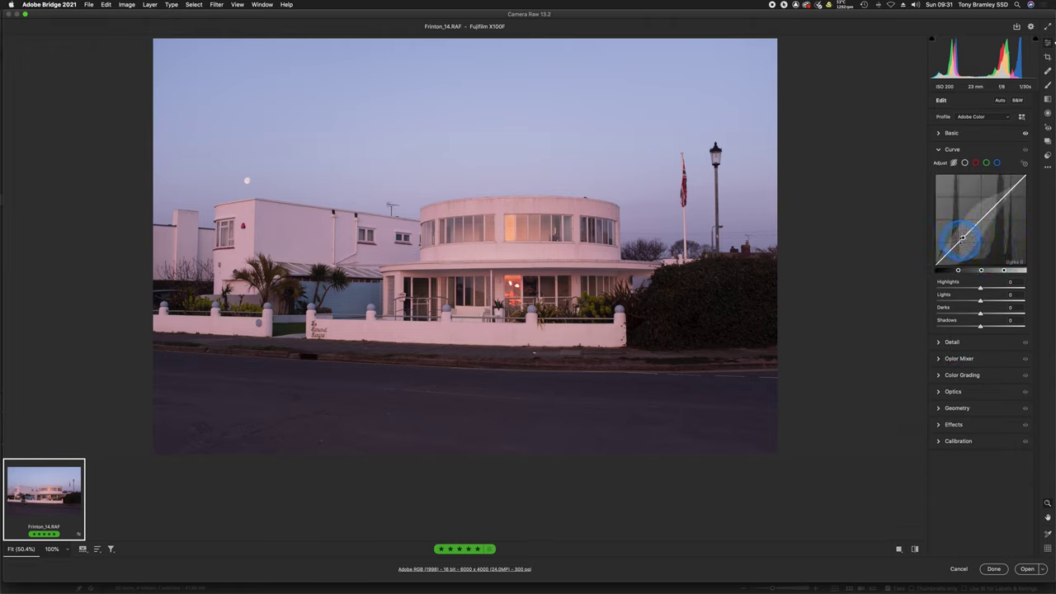
click(961, 238)
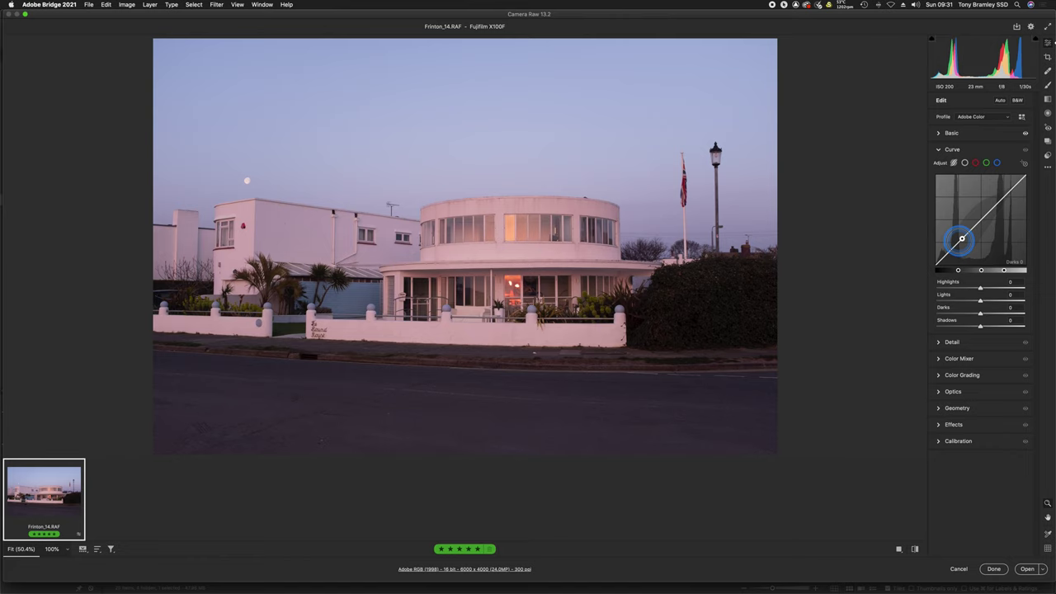
drag(962, 239, 953, 248)
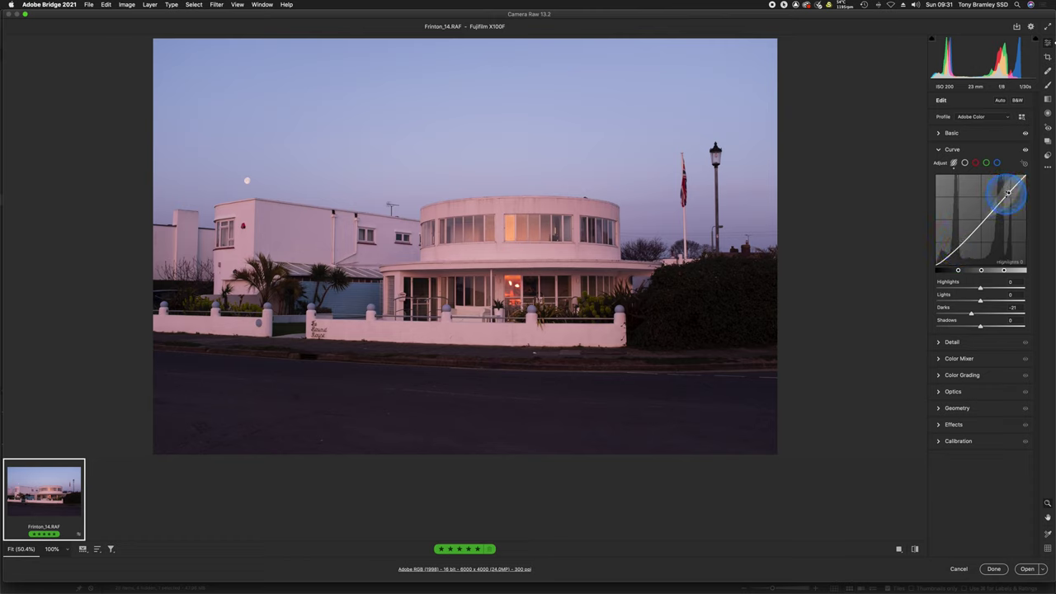
drag(1000, 198, 991, 193)
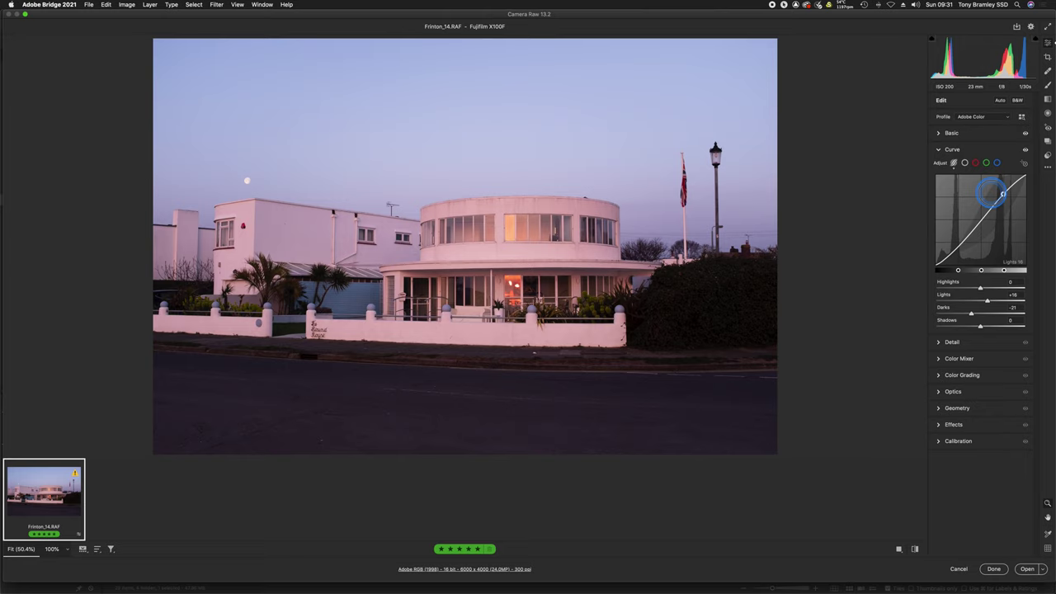
drag(990, 193, 990, 193)
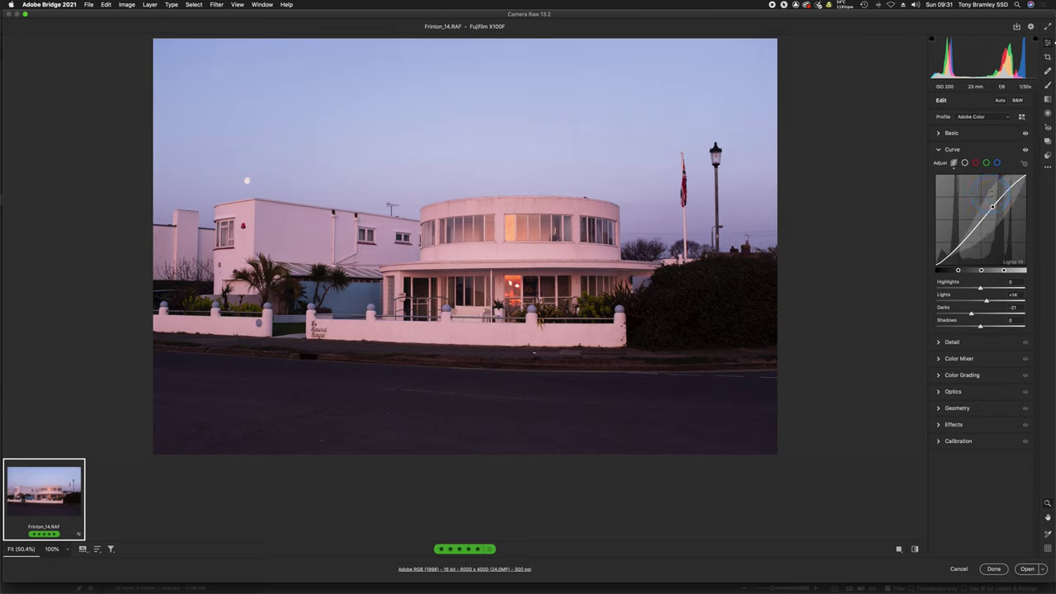
Compare the photo with and without the curve adjustment
click(1025, 149)
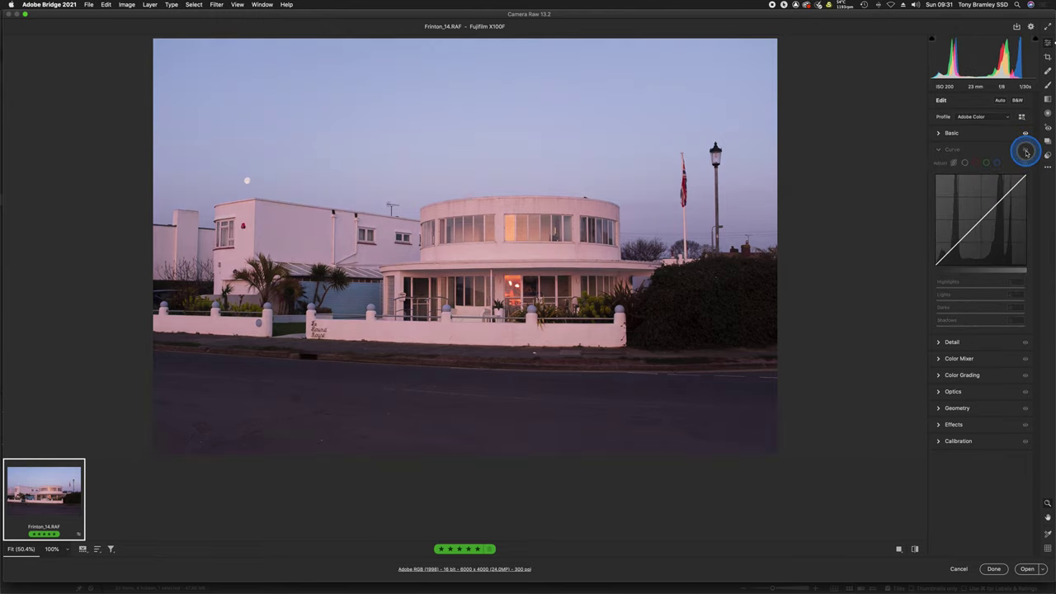
click(1025, 151)
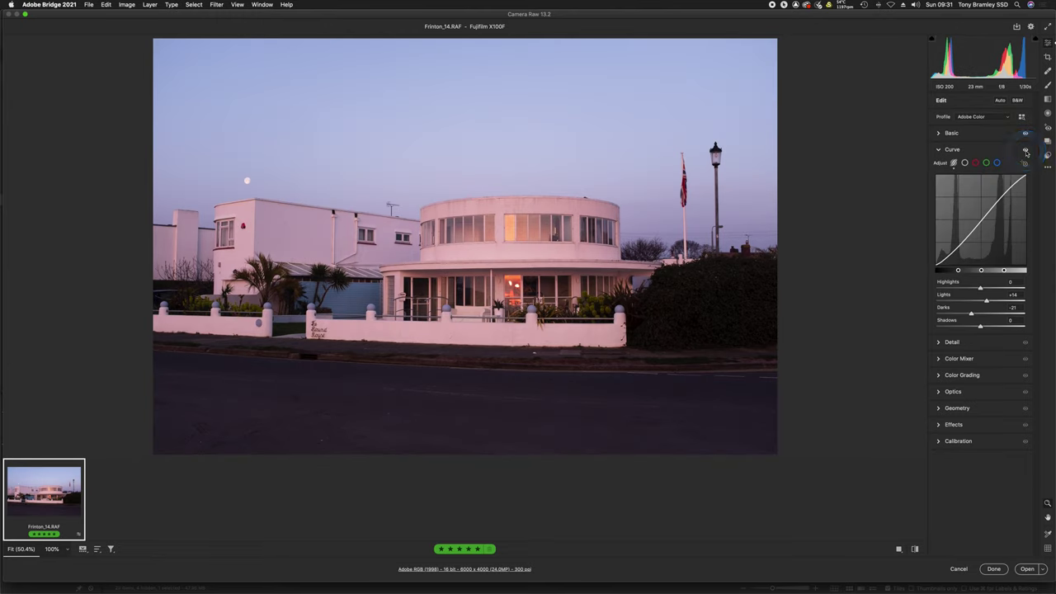
click(1025, 151)
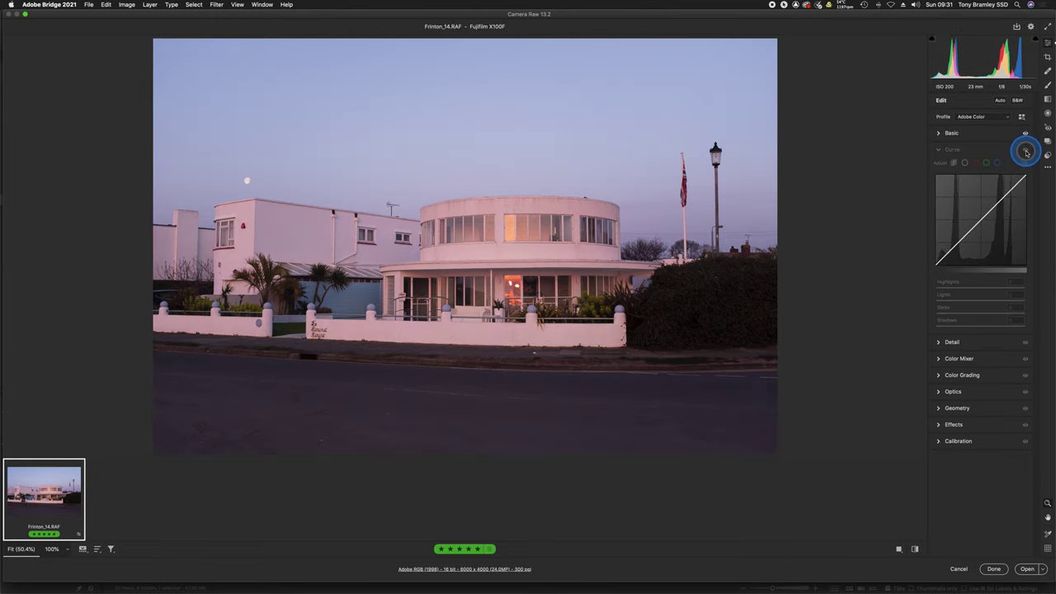
click(1026, 151)
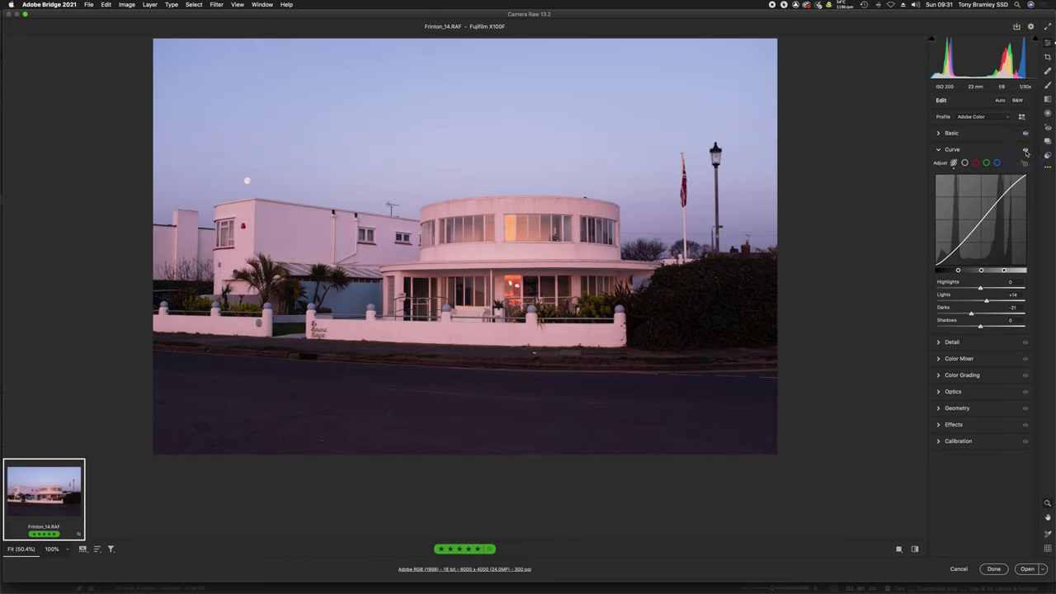
Crop away part of the sky above and the road below the house, to about 6000 × 2787 pixels
click(939, 350)
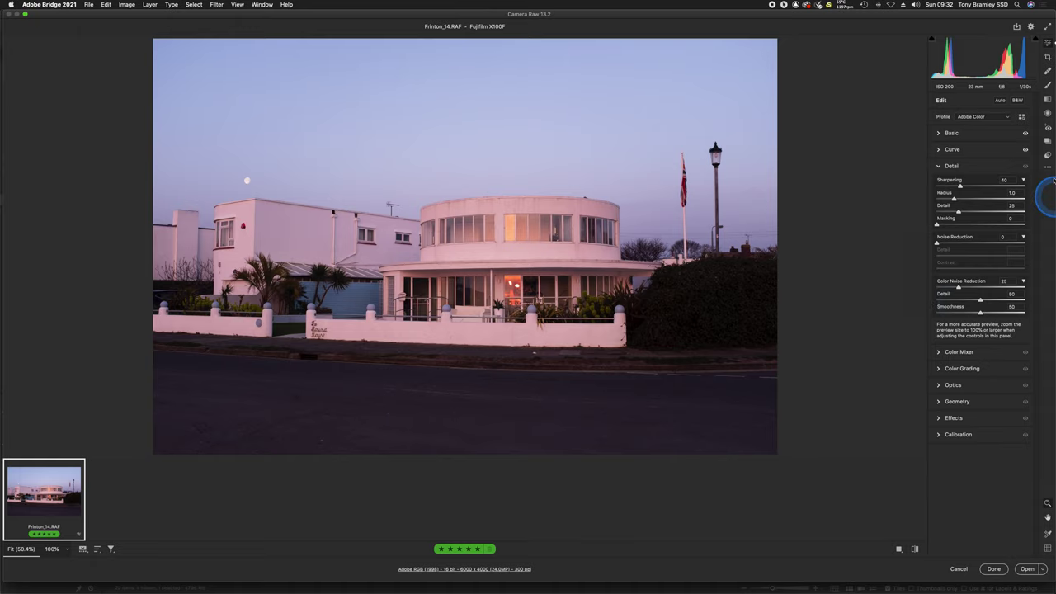
click(1046, 58)
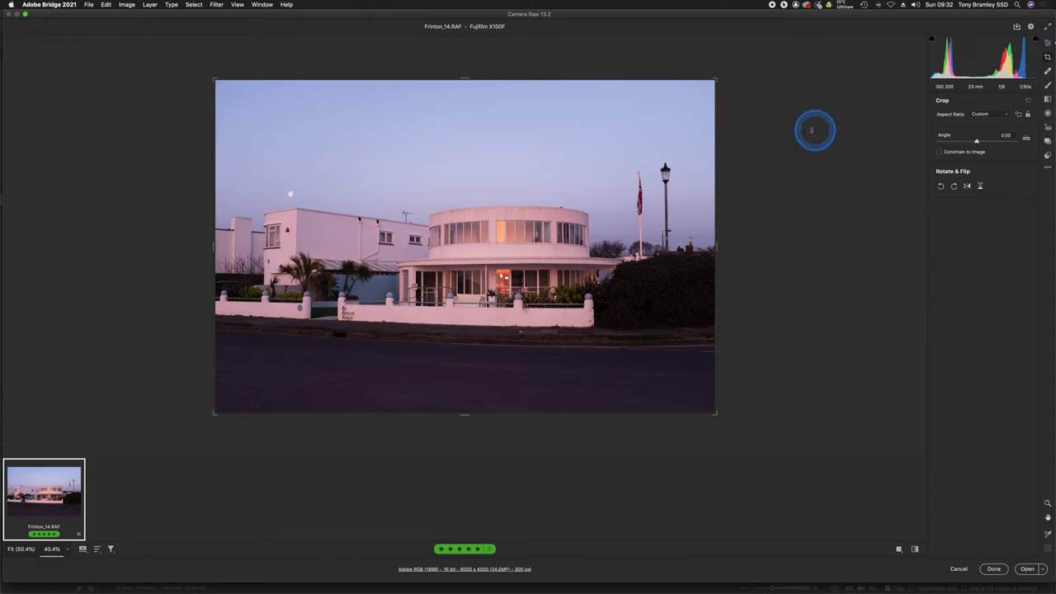
drag(467, 80, 464, 105)
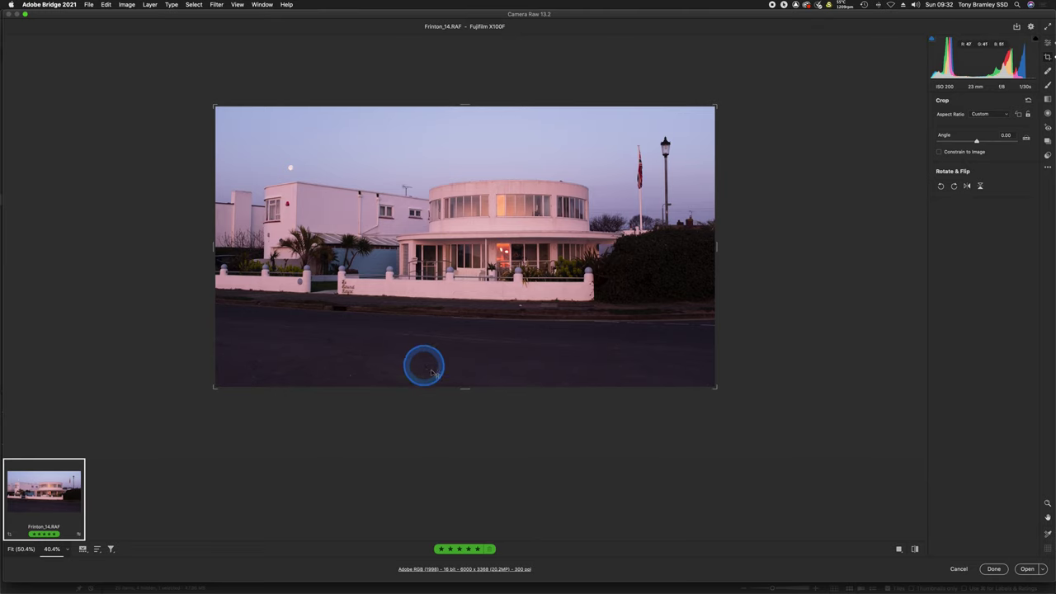
drag(464, 388, 465, 365)
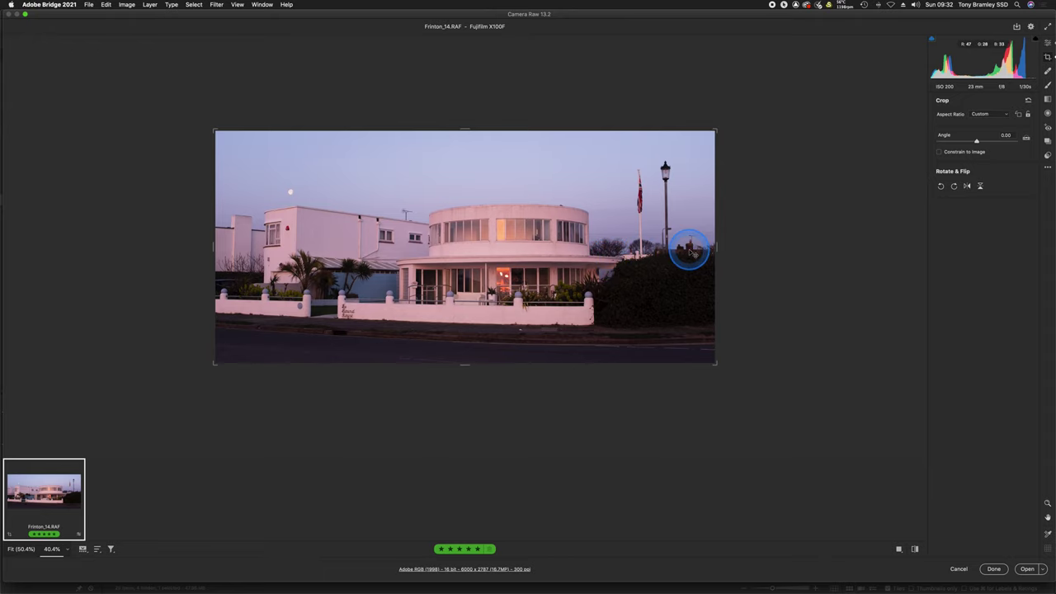
Use guided Upright correction and draw vertical guides along the edge of the far-left building and along the flagpole
click(1048, 47)
click(953, 402)
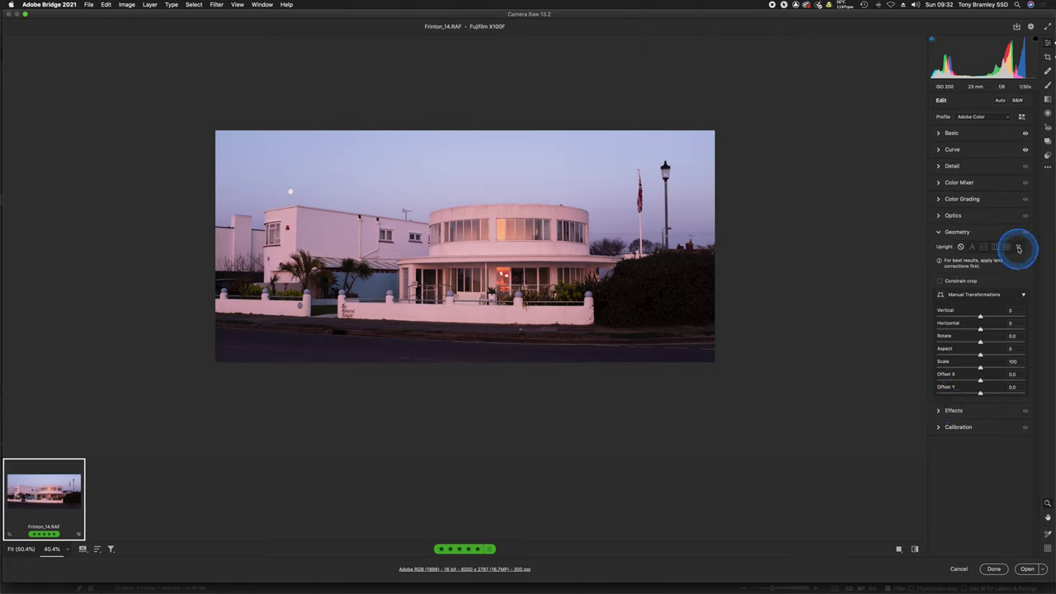
click(1019, 246)
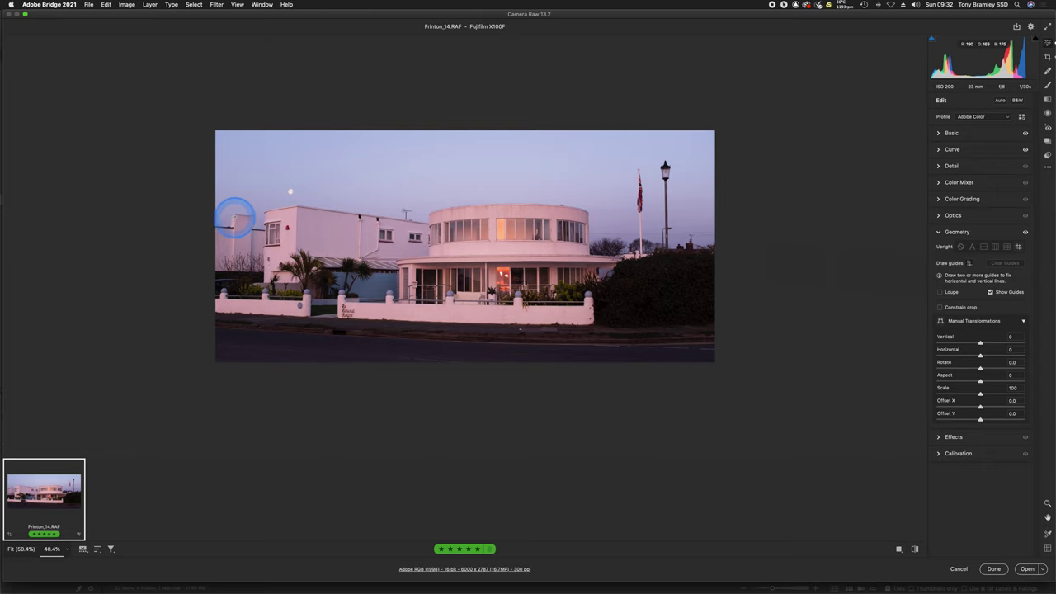
drag(235, 216, 230, 389)
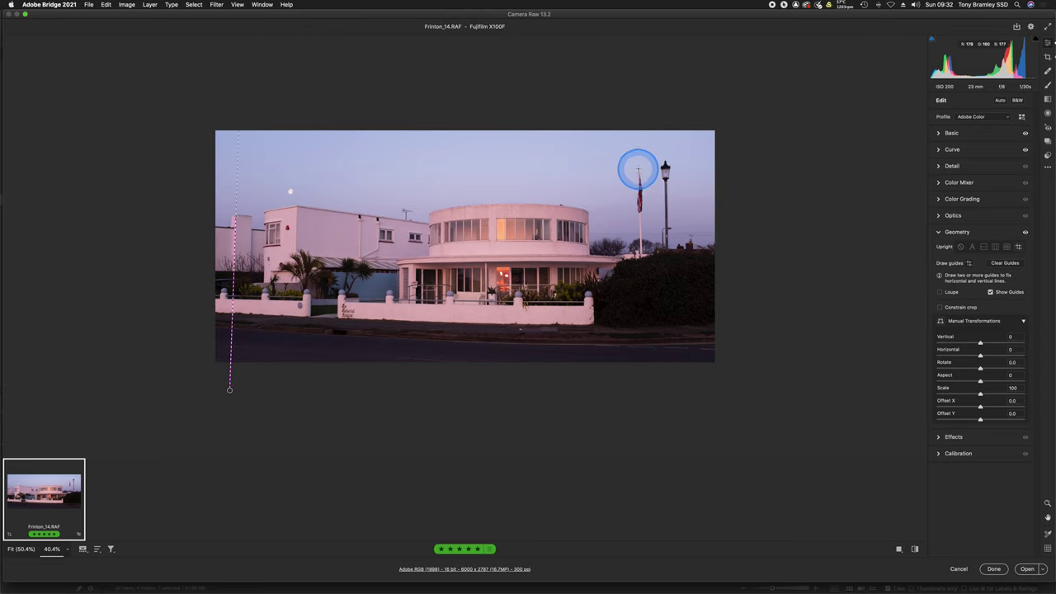
drag(637, 171, 644, 361)
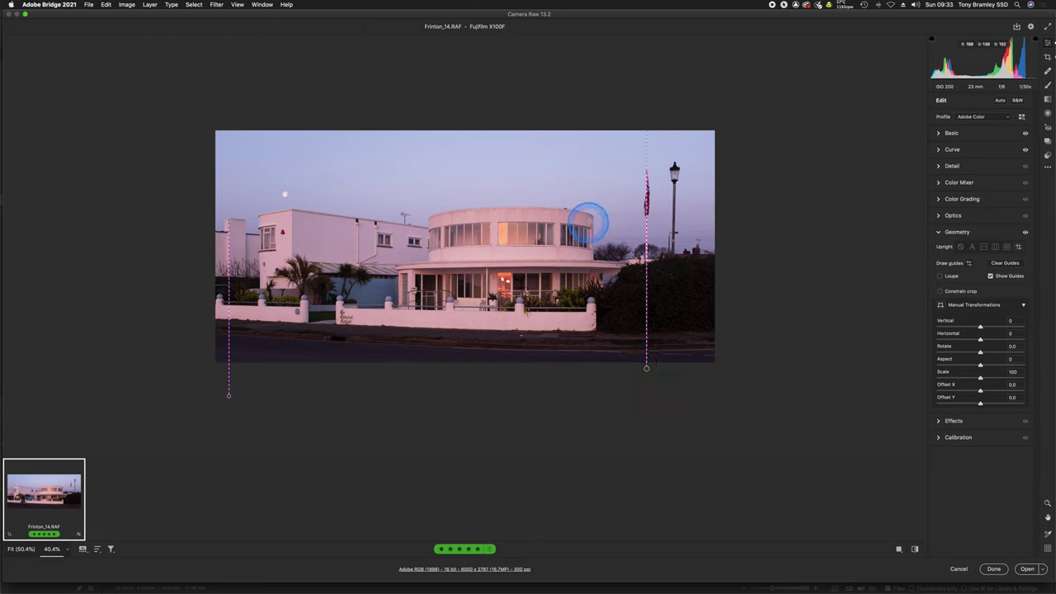
Draw horizontal Upright guides along the round building's roofline and along the edge of the canopy below it
drag(591, 216, 382, 217)
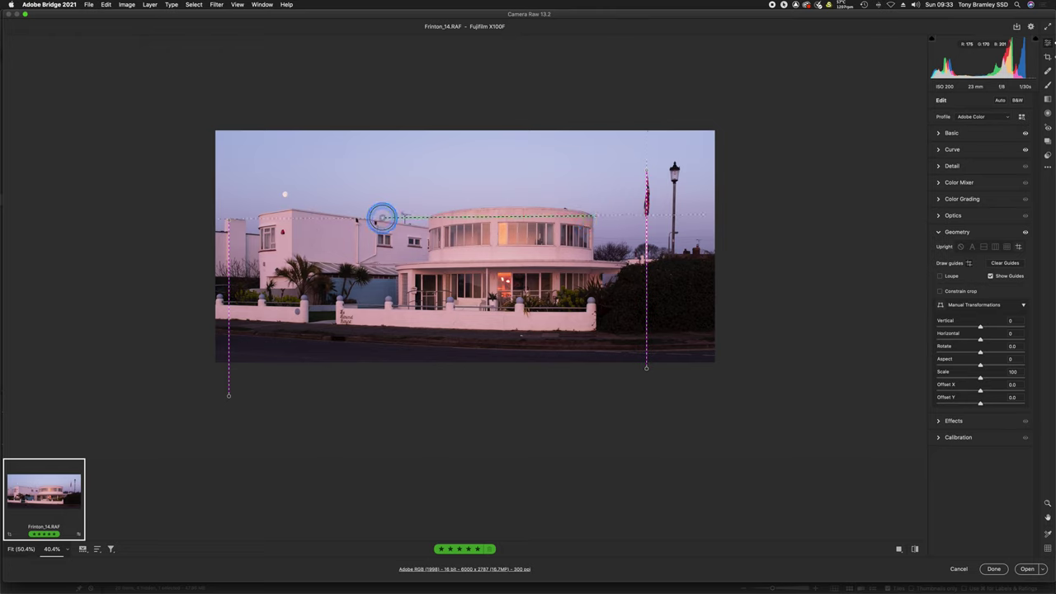
drag(382, 219, 384, 215)
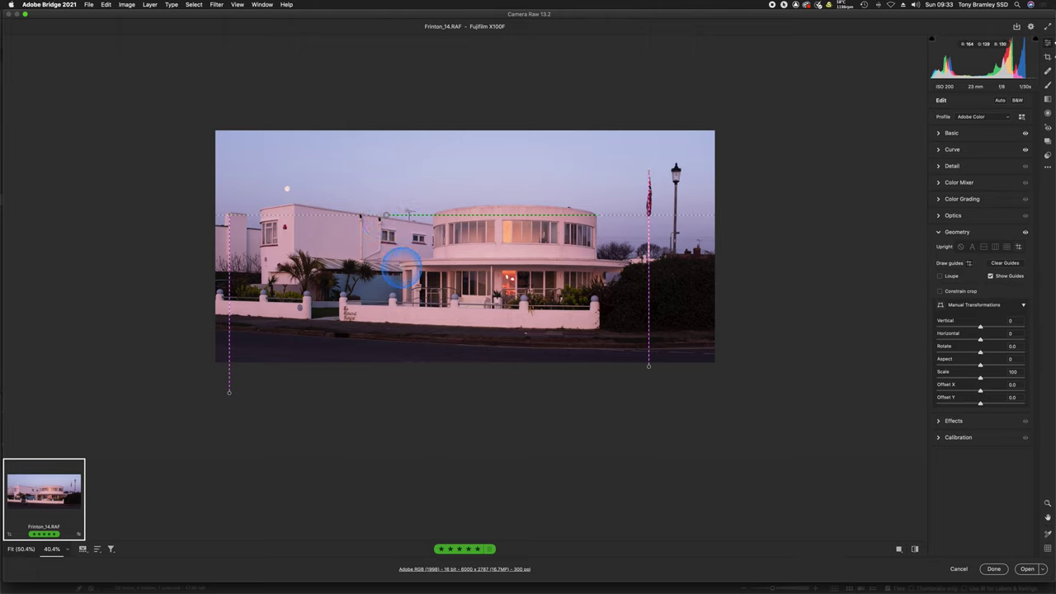
drag(404, 266, 728, 267)
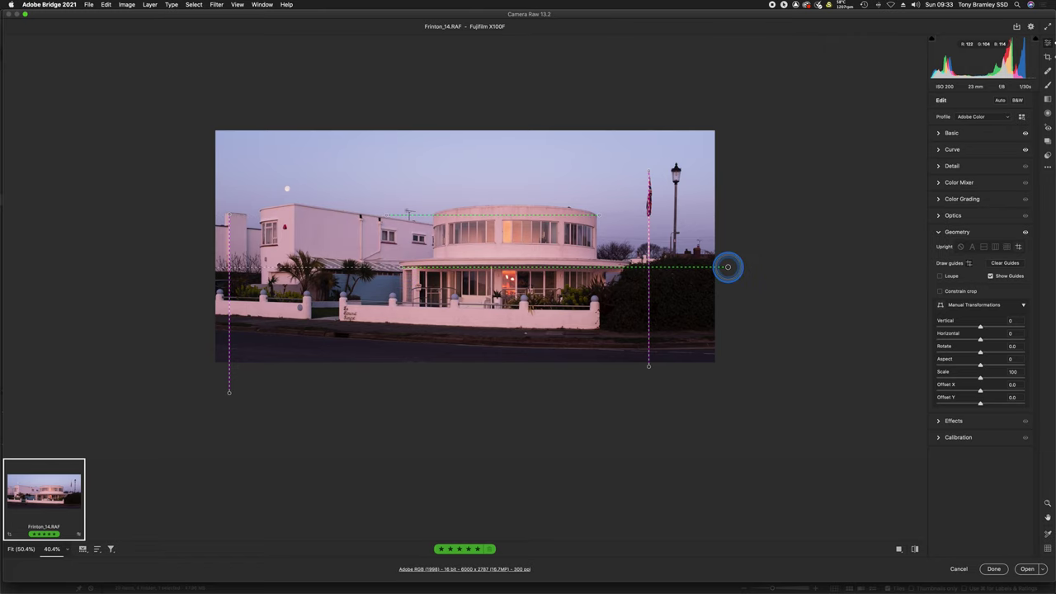
drag(727, 267, 728, 267)
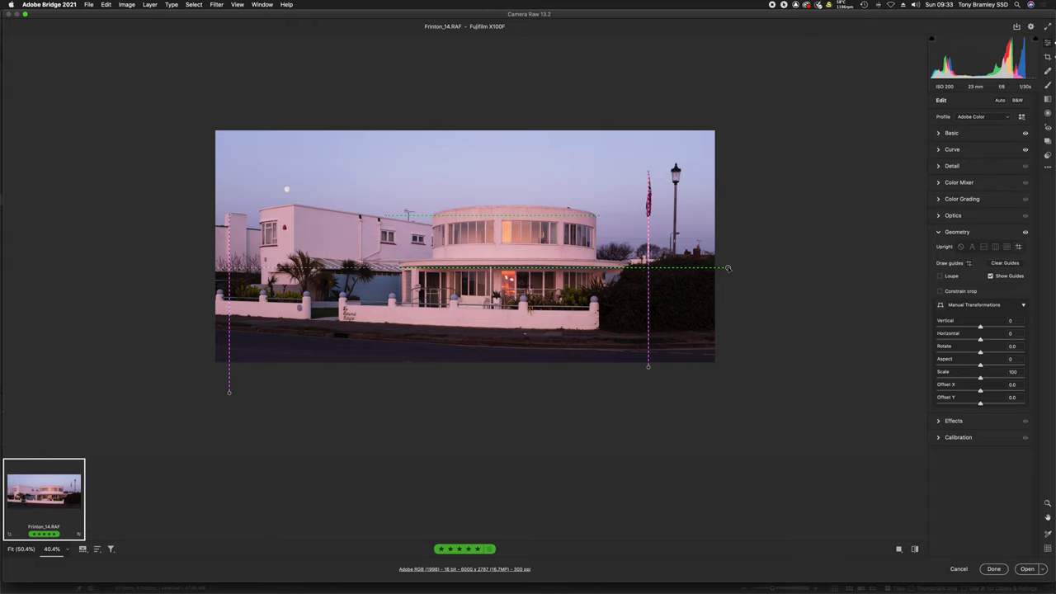
Crop both sides of the photo to about 5210 × 2788 pixels, cutting the lamp post out of the frame
click(1047, 57)
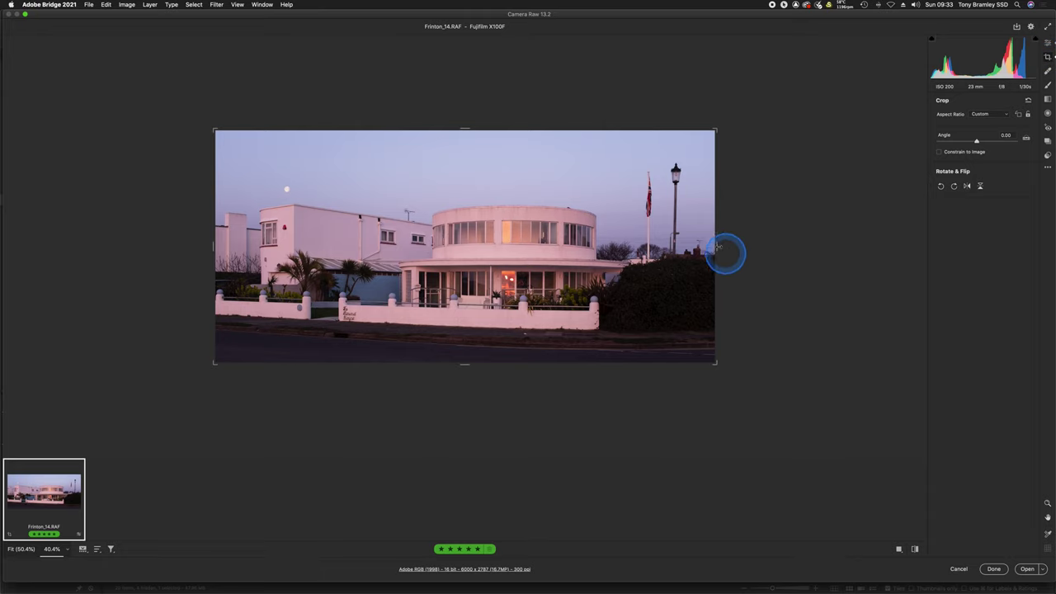
drag(716, 246, 693, 243)
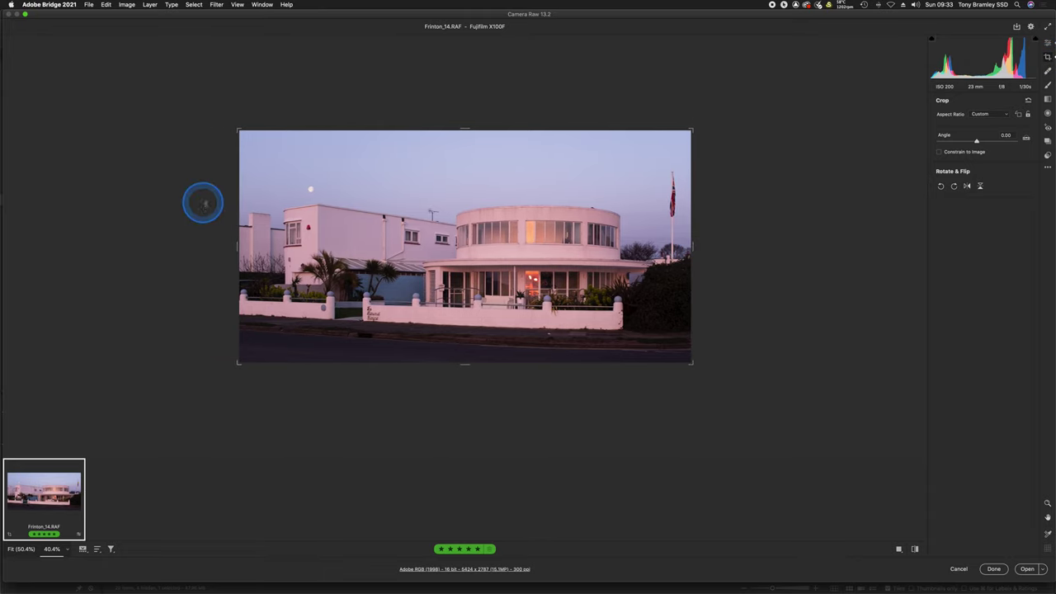
drag(236, 248, 244, 247)
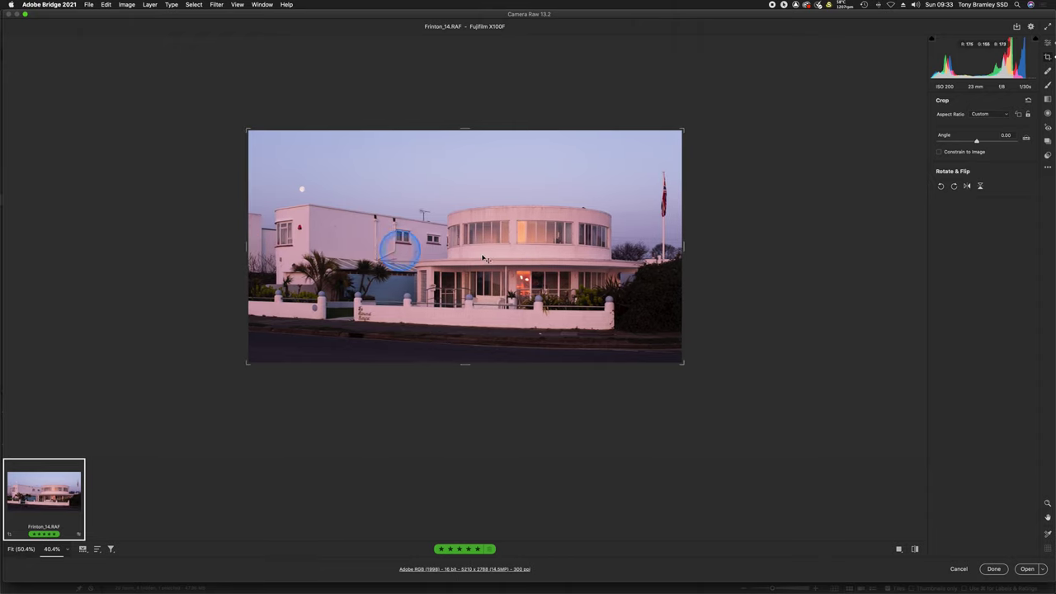
Rotate the photo 180 degrees and fine-tune the crop along the road and sky edges to about 5210 × 2724 pixels
click(953, 187)
click(955, 186)
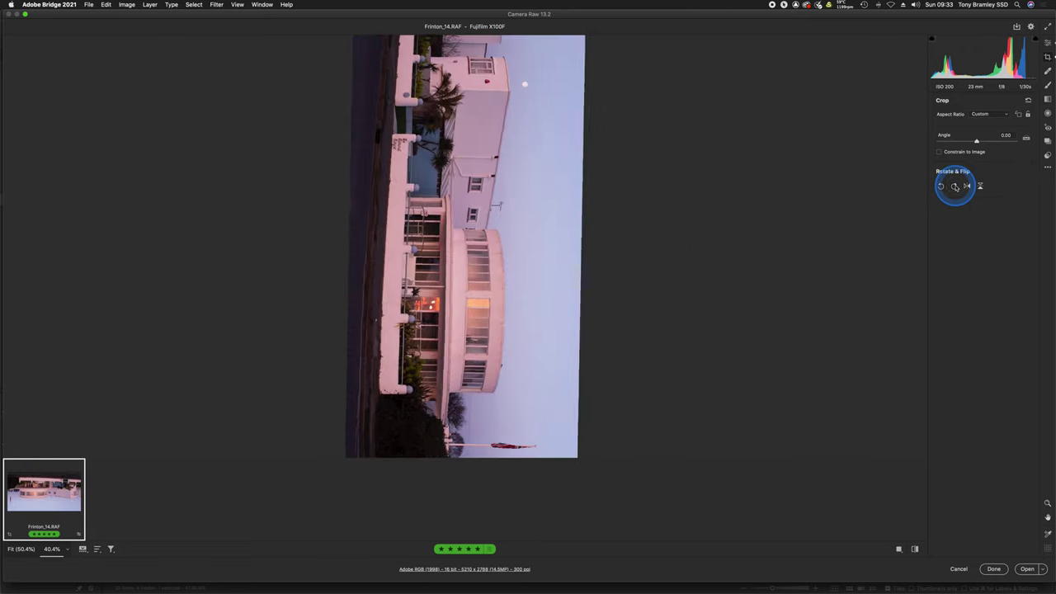
key(super+minus)
key(super+minus)
key(super+minus)
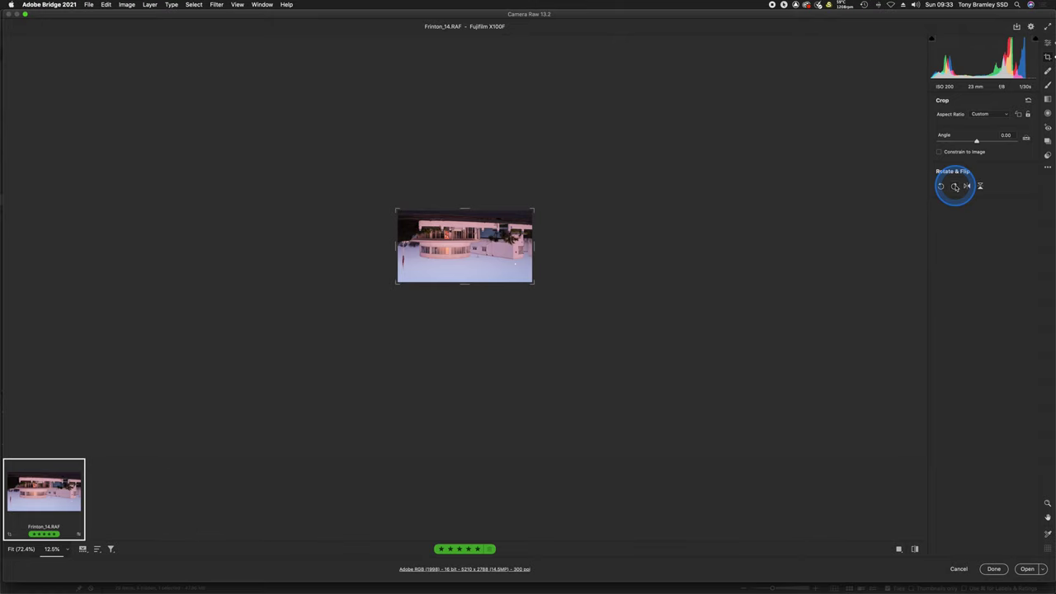
key(super+equal)
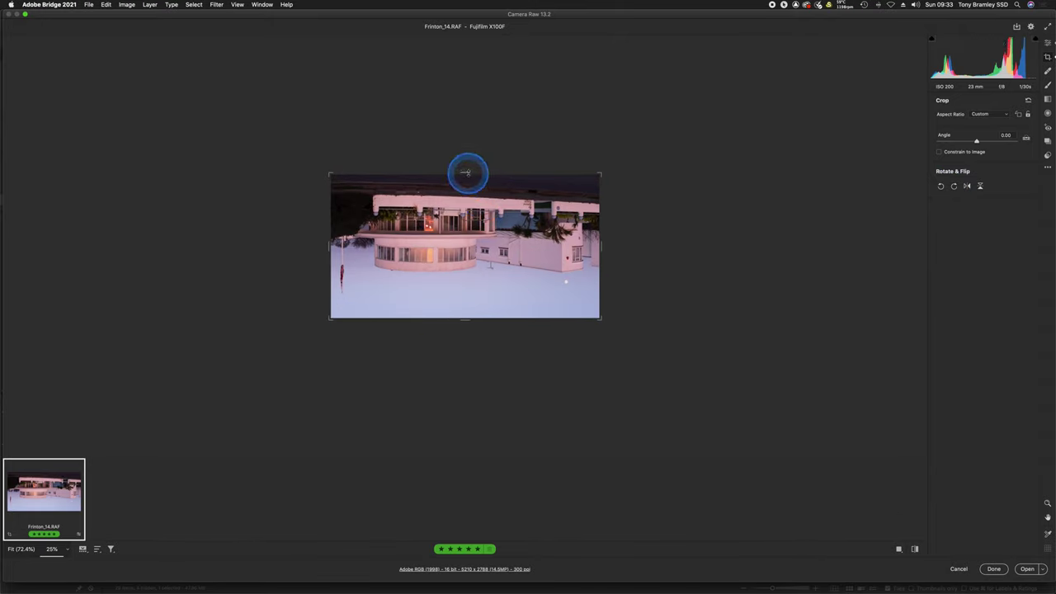
drag(467, 173, 468, 171)
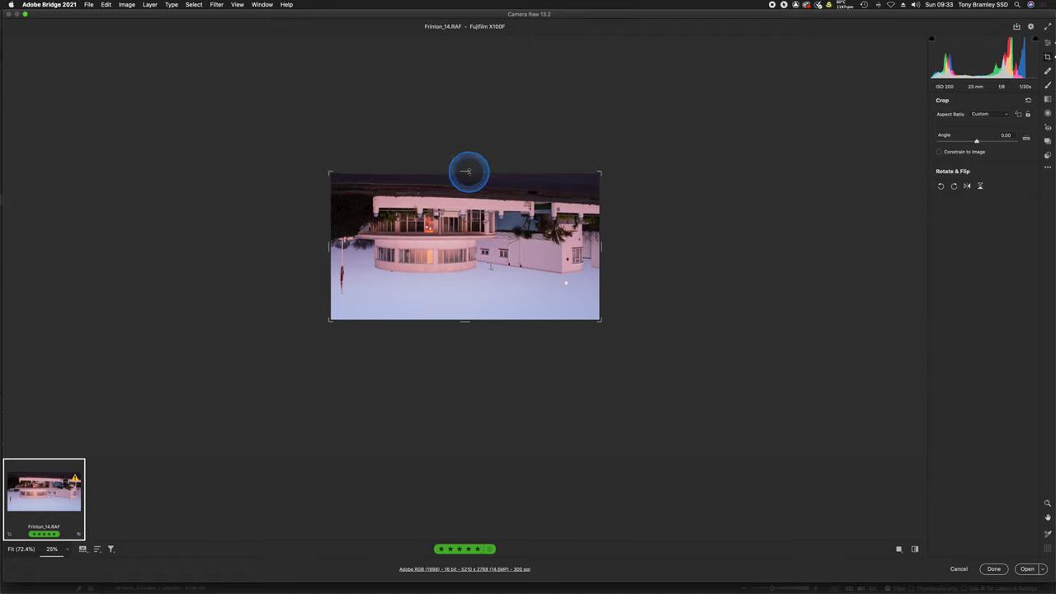
drag(464, 320, 464, 318)
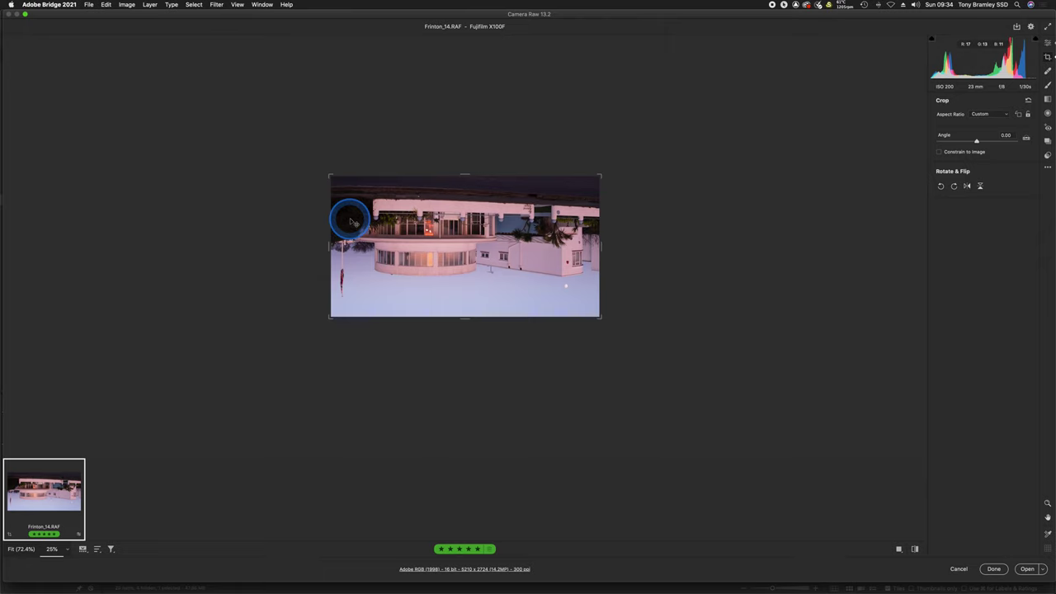
Rotate the cropped photo 180 degrees back to its upright orientation and inspect the building up close
click(954, 188)
click(954, 188)
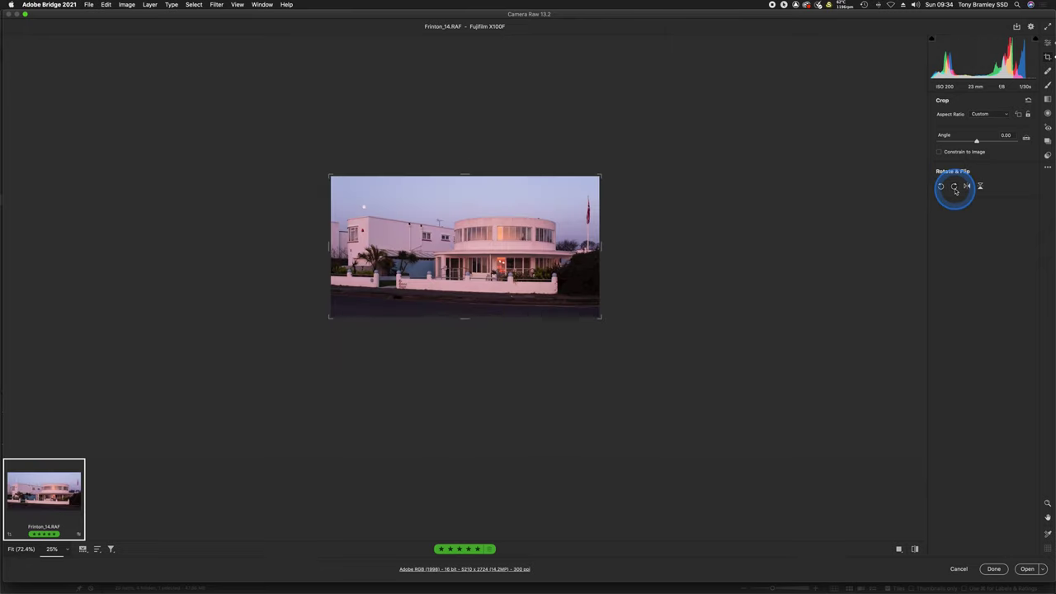
key(super+0)
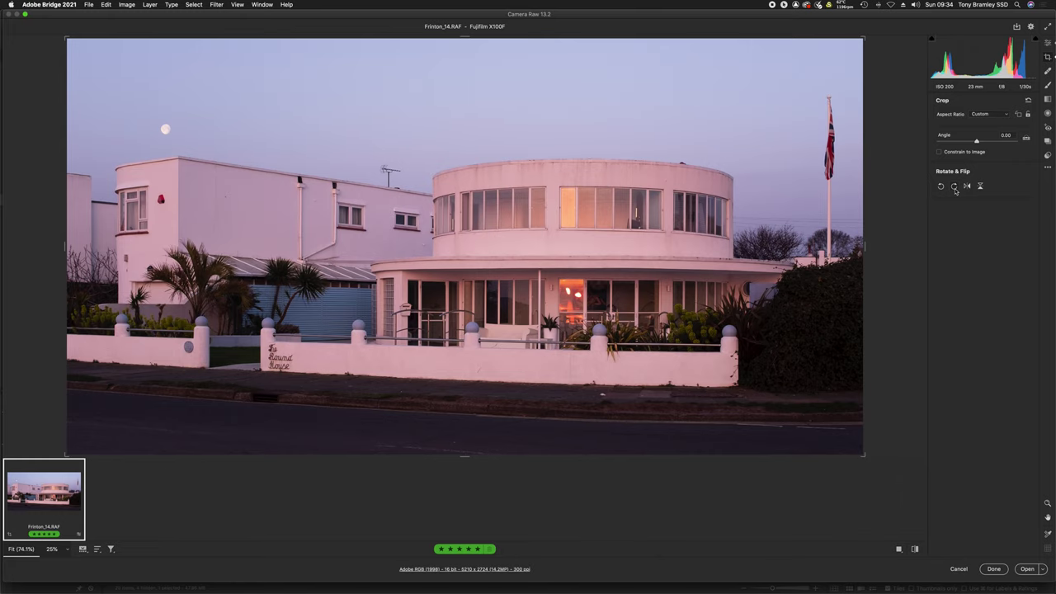
key(super+equal)
key(super+equal)
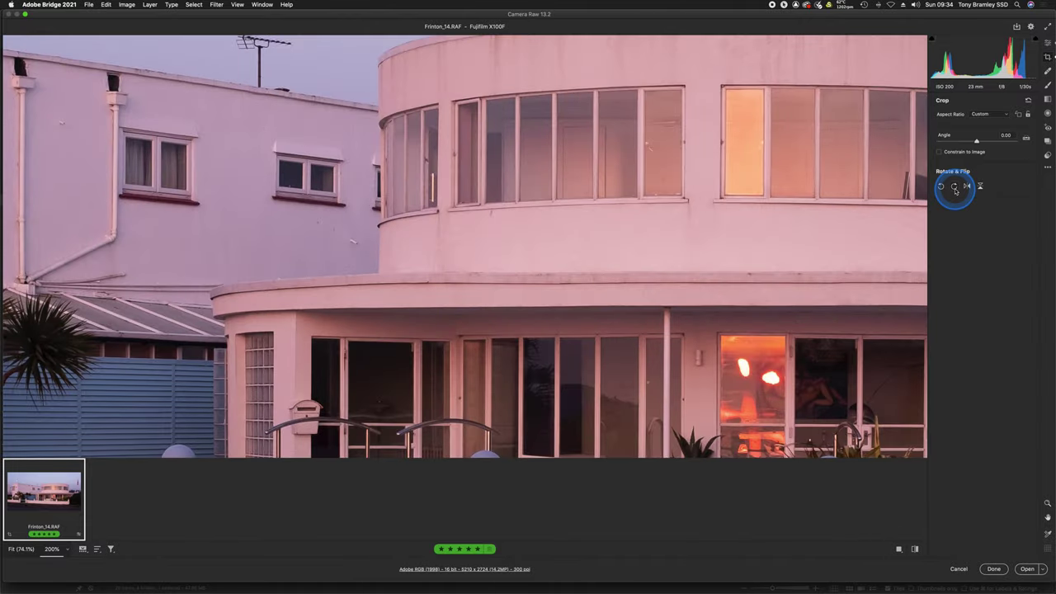
Heal the small mark on the round building's upper wall, between the central and right-hand windows, with a size 3 brush
drag(863, 273, 493, 272)
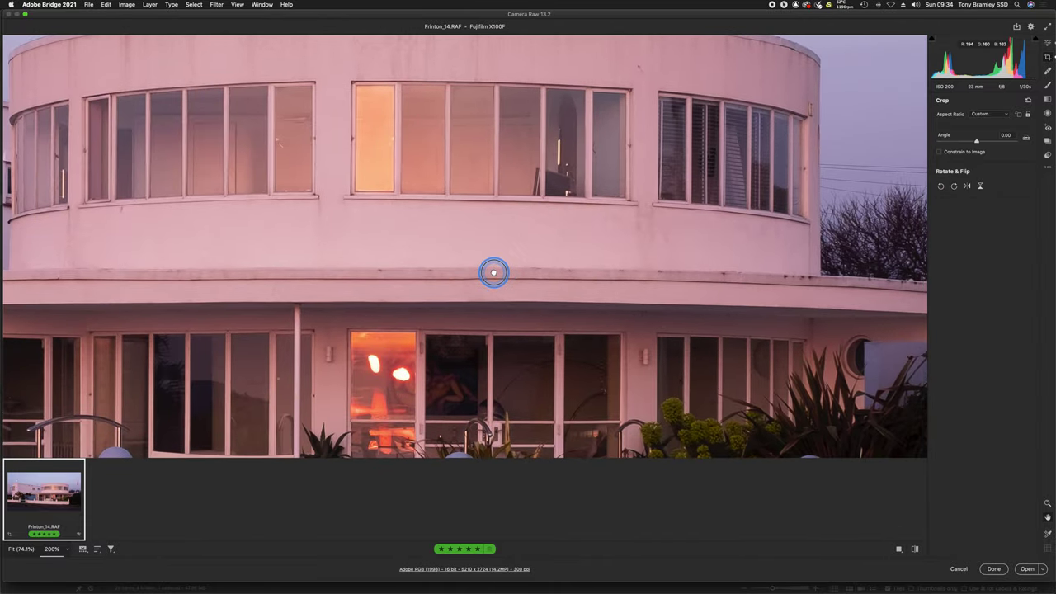
drag(610, 219, 596, 286)
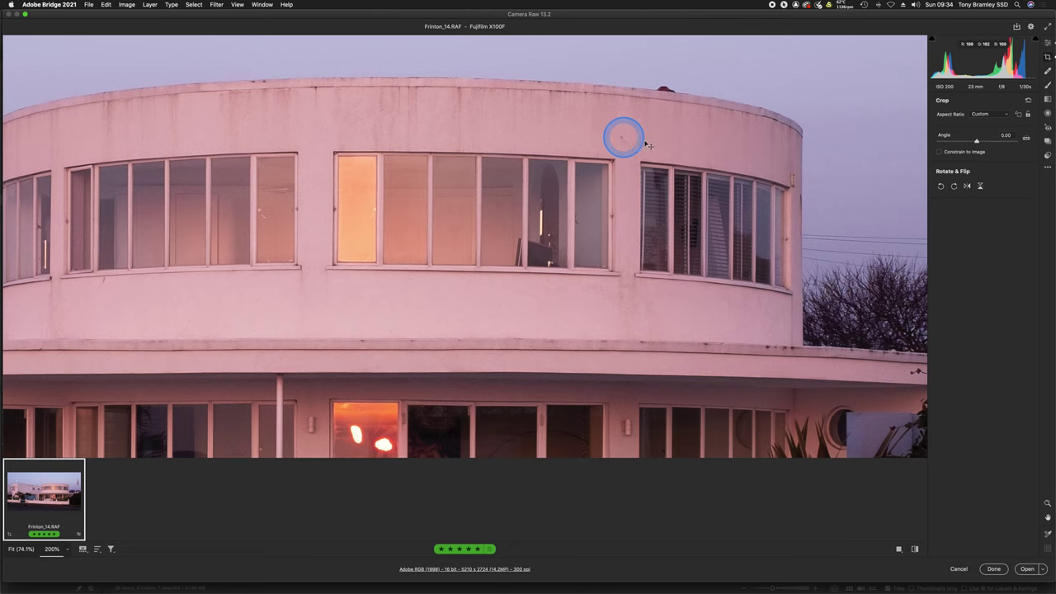
click(1047, 71)
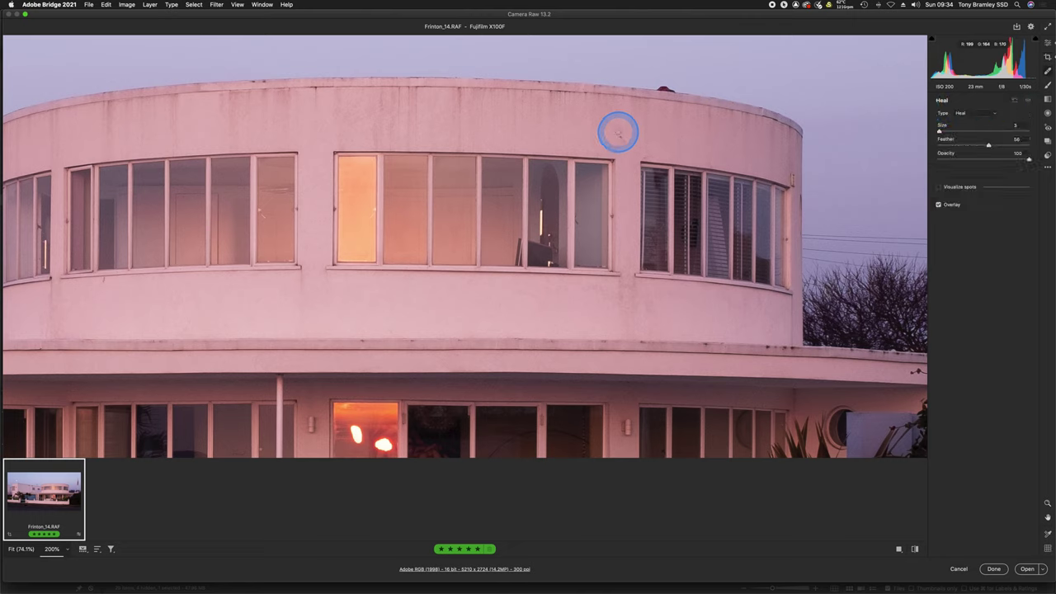
key(bracketleft)
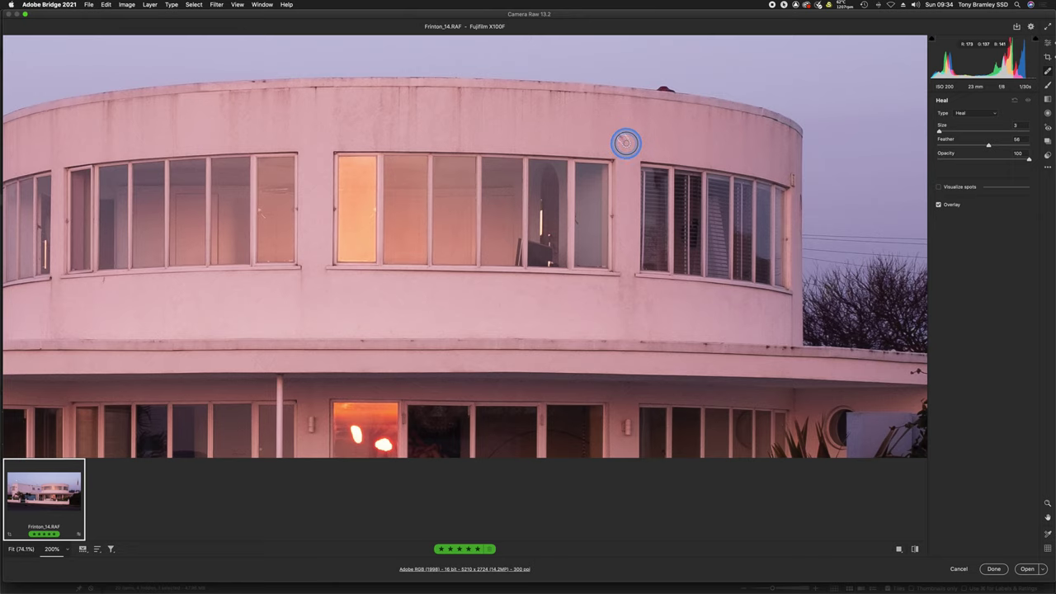
click(628, 147)
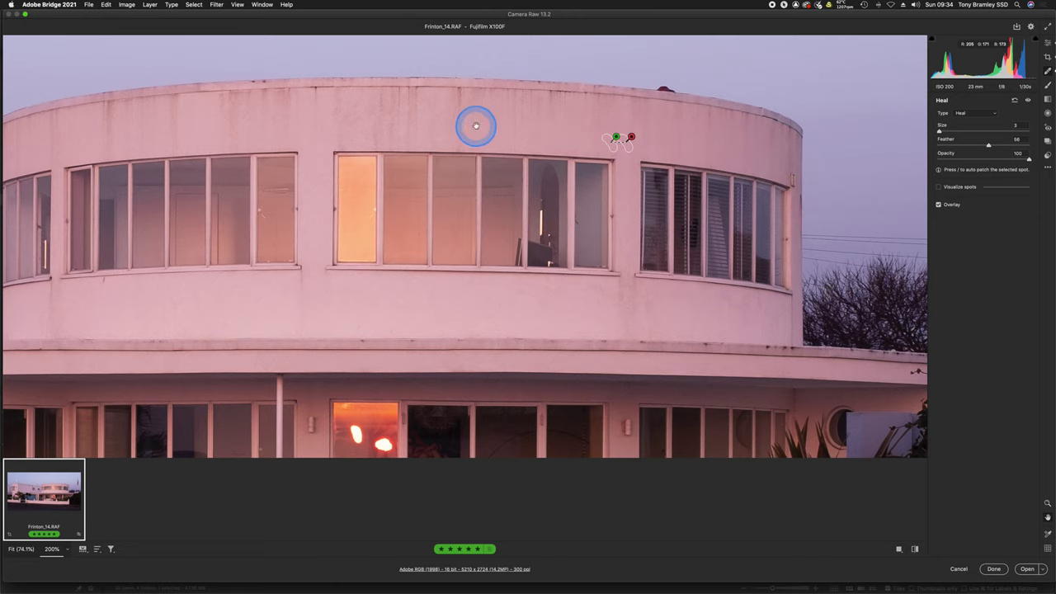
Heal the light mark on the neighbouring building's side wall below its small window
drag(476, 123, 771, 117)
drag(448, 113, 633, 90)
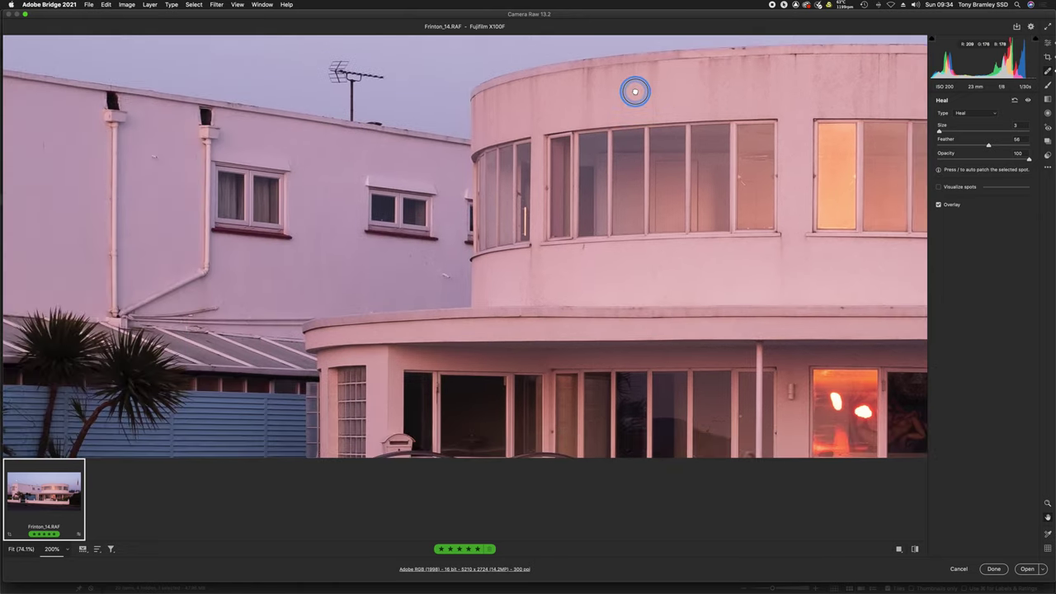
drag(418, 266, 469, 222)
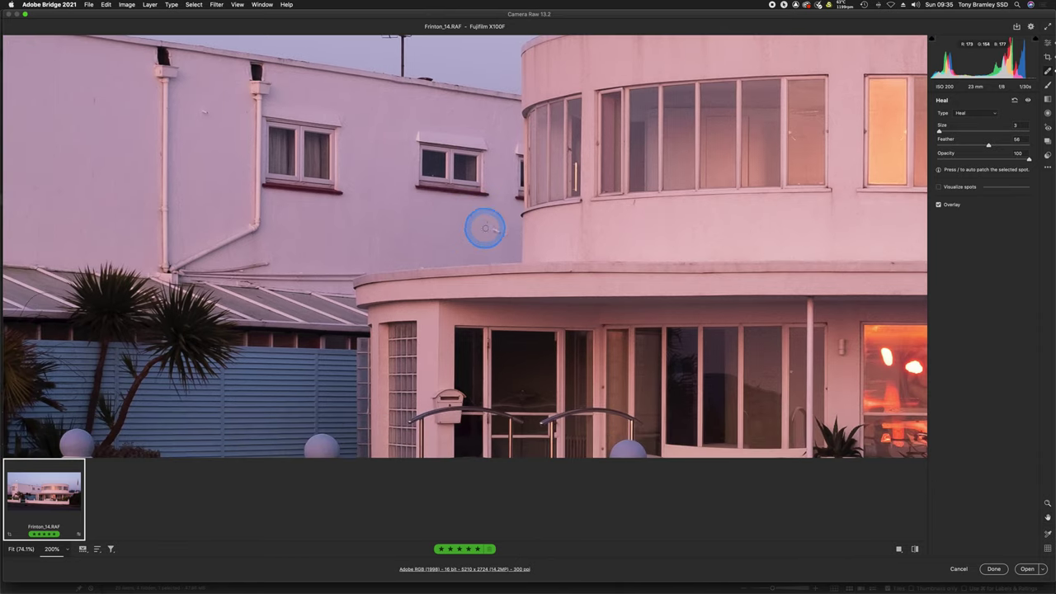
click(494, 227)
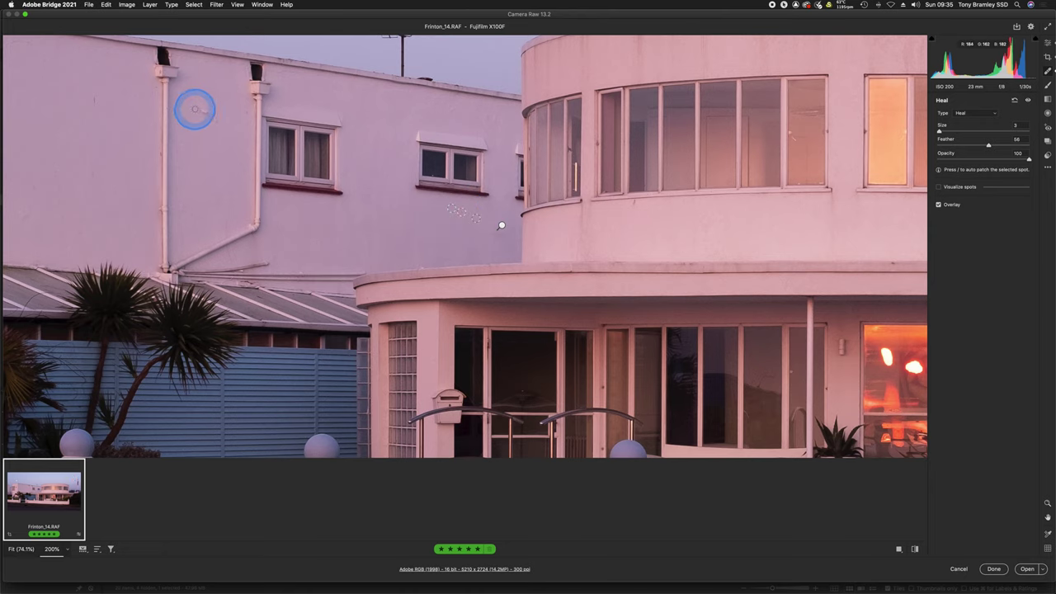
Heal the small mark on the side wall between the two downpipes
scroll(219, 140, left, 2)
scroll(237, 148, left, 5)
scroll(237, 148, up, 1)
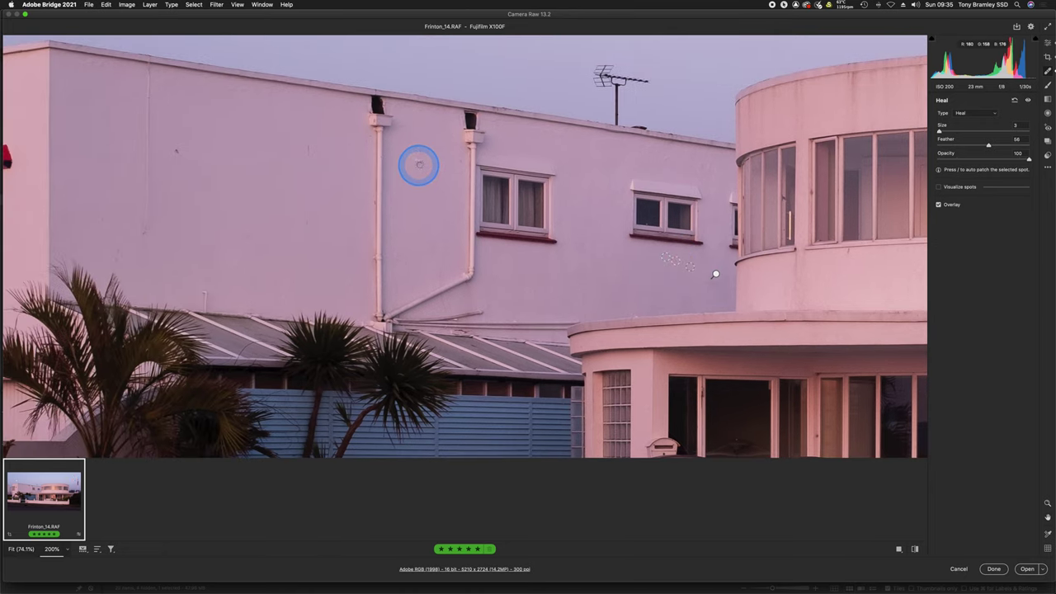
click(421, 161)
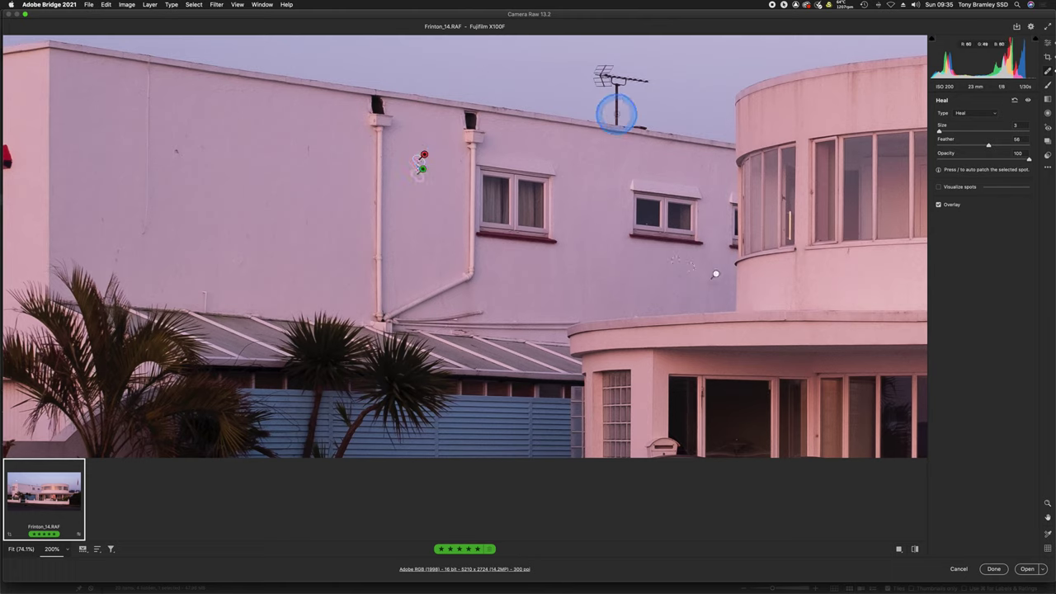
drag(589, 87, 592, 99)
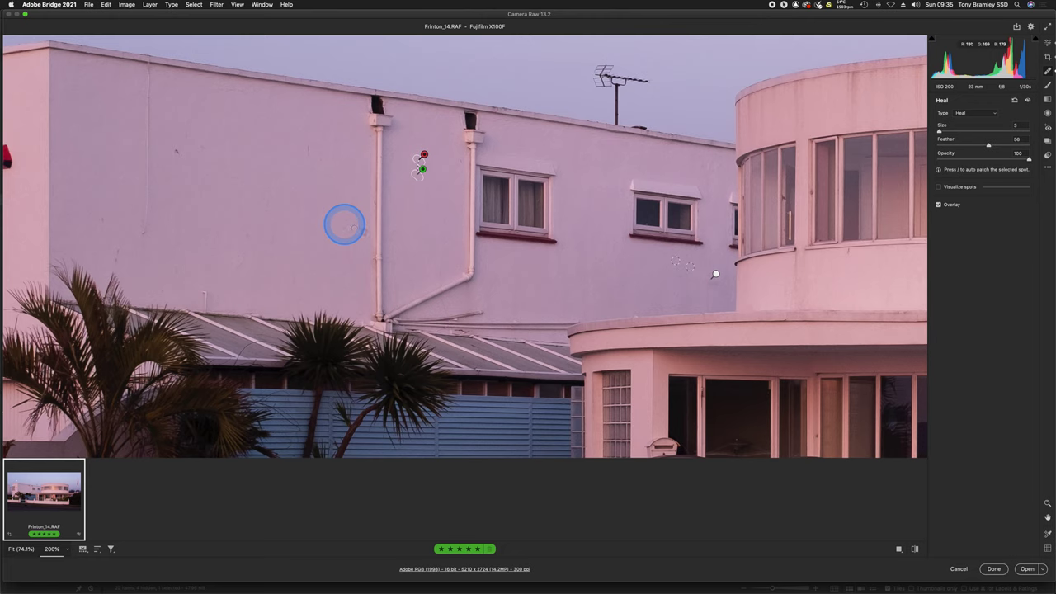
Heal the scattered dark spots across the blank side wall between the building's corner and the first downpipe
scroll(344, 219, left, 10)
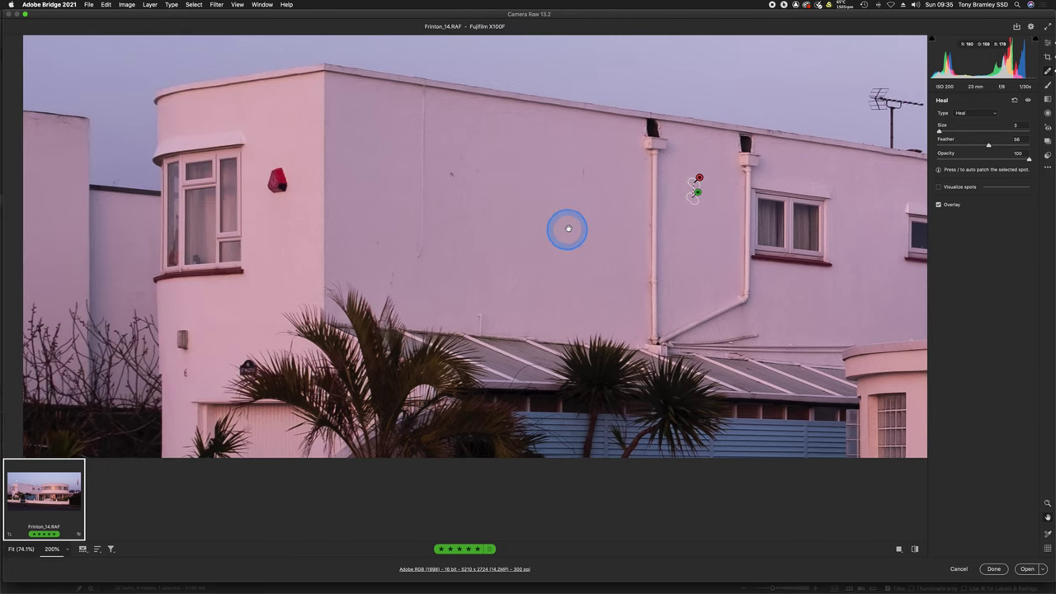
click(583, 170)
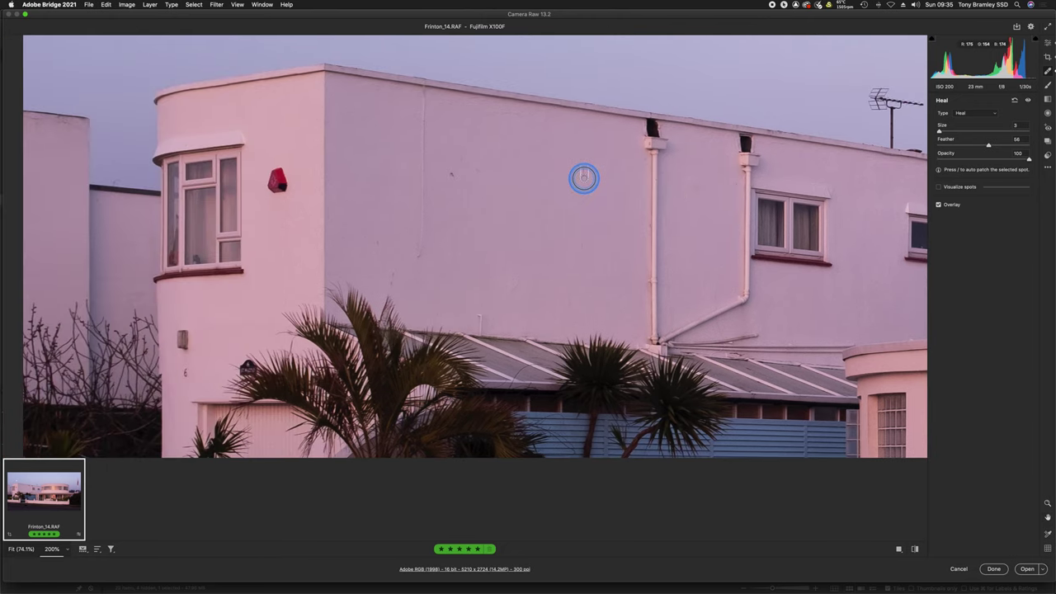
click(456, 169)
click(477, 171)
click(391, 283)
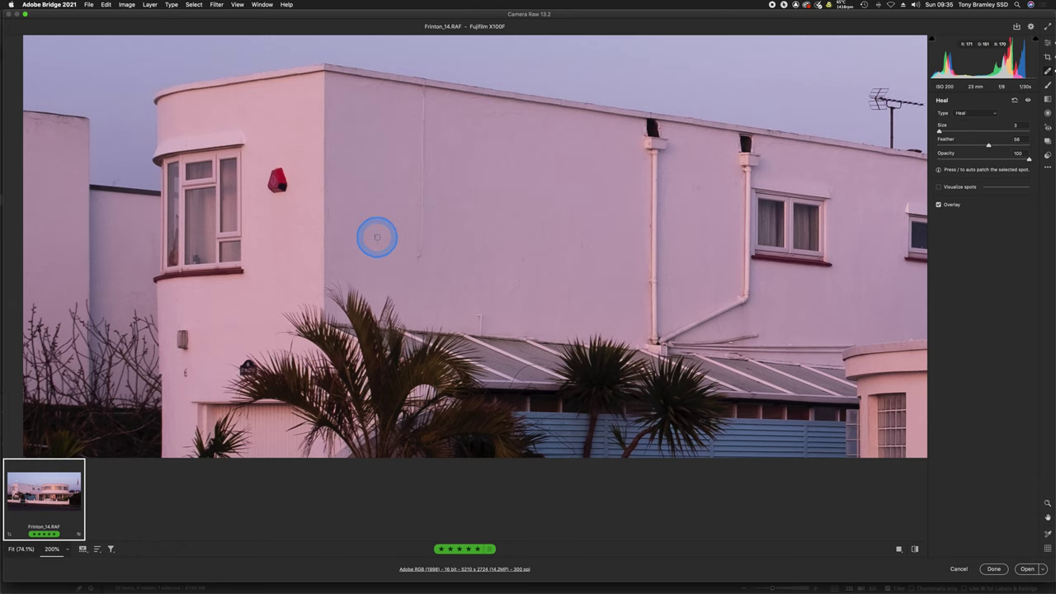
drag(365, 212, 469, 184)
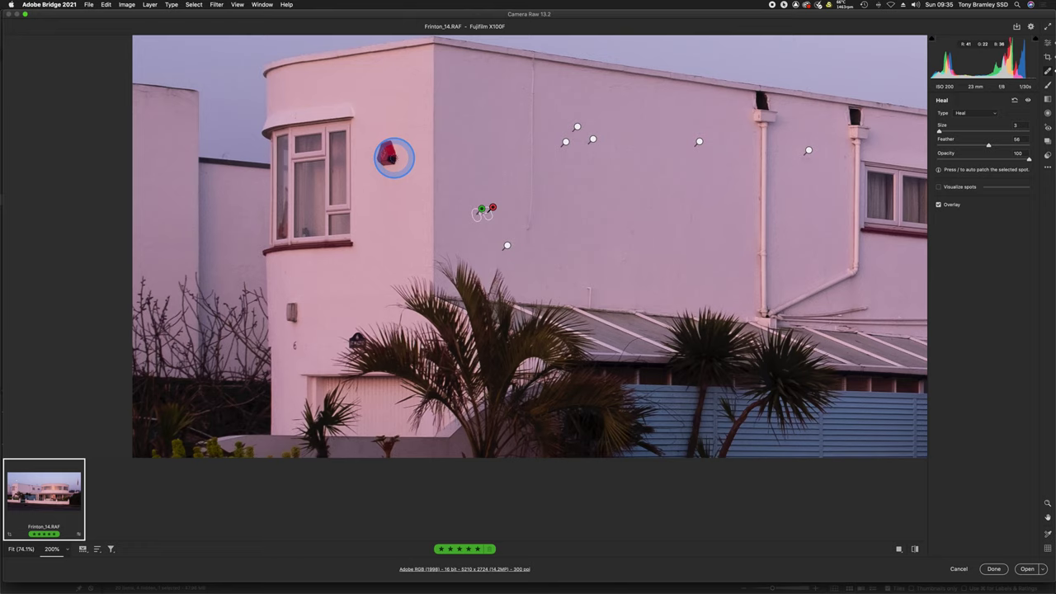
Remove the red alarm box from the wall with a size 6 Heal brush, sampling clean wall directly below it
key(bracketright)
key(bracketright)
key(bracketright)
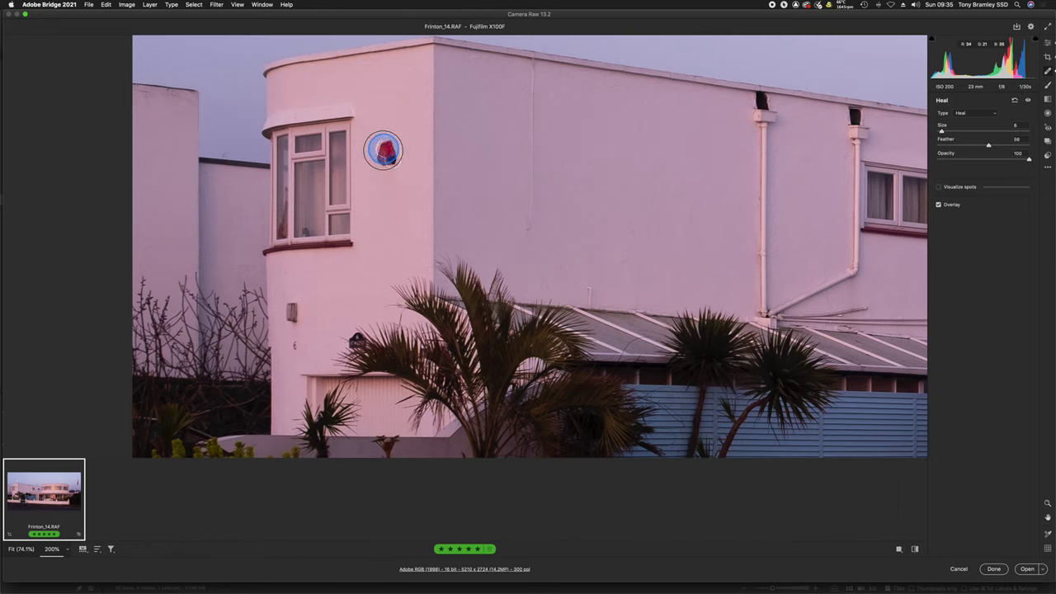
click(384, 160)
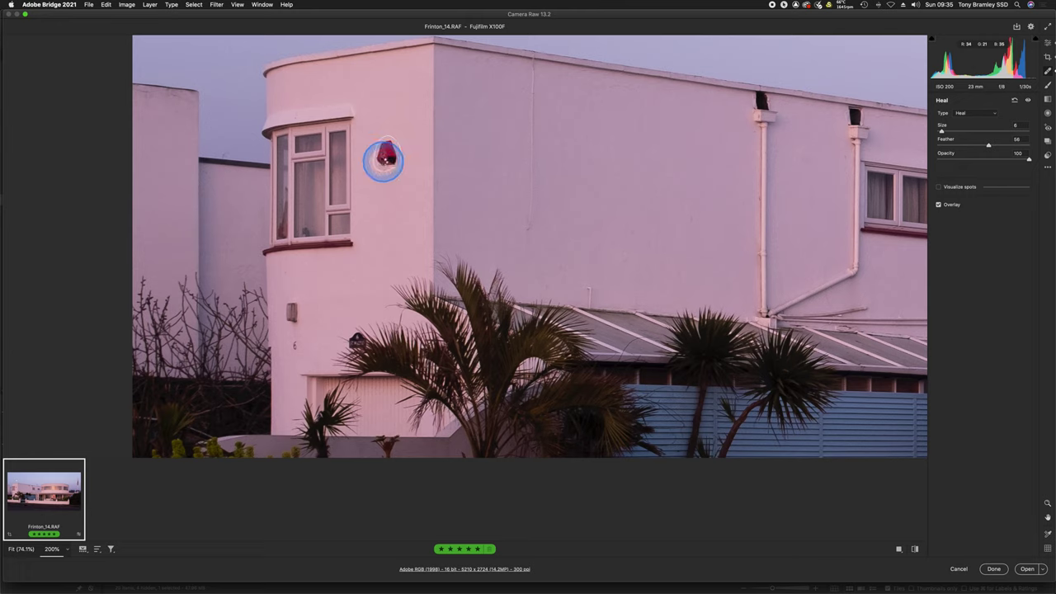
mouse_move(389, 259)
mouse_down()
mouse_move(309, 311)
mouse_move(388, 210)
mouse_up()
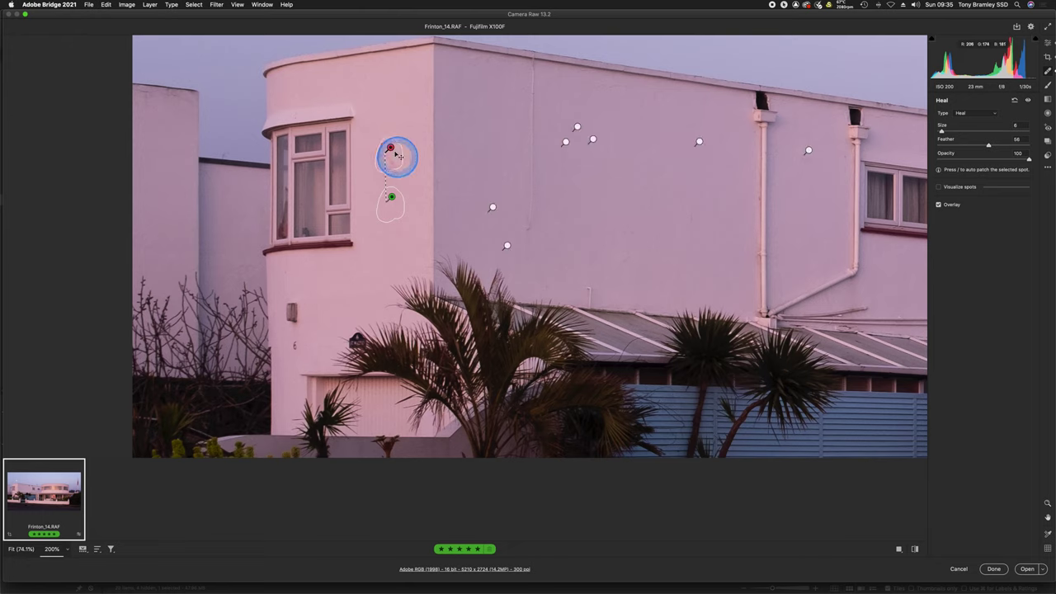
key(super+z)
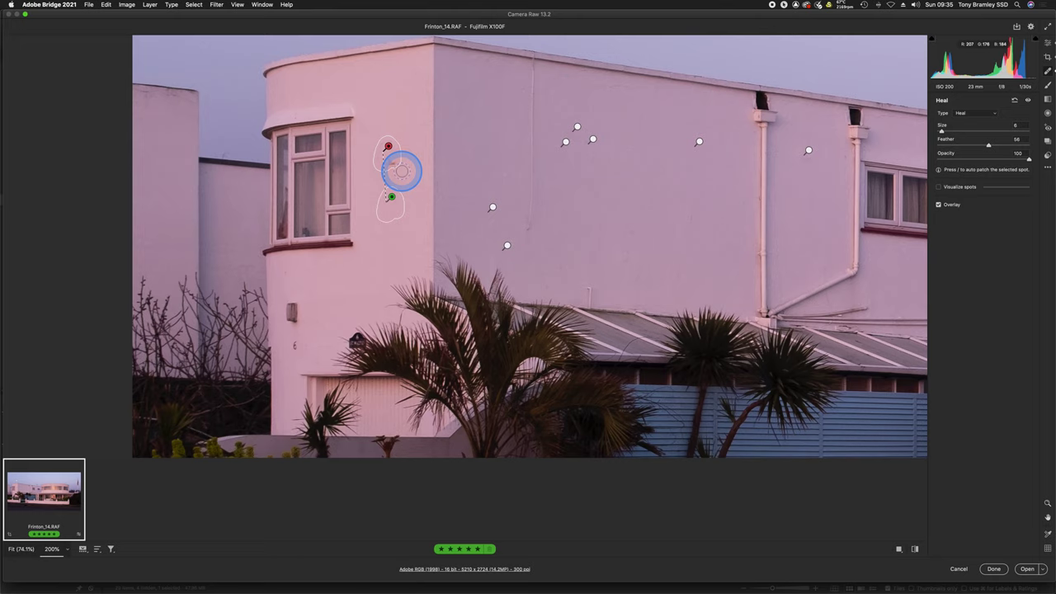
Reduce the Heal brush to size 3 and retouch the leftover alarm box marks and the house number on the wall
key(bracketleft)
key(bracketleft)
key(bracketleft)
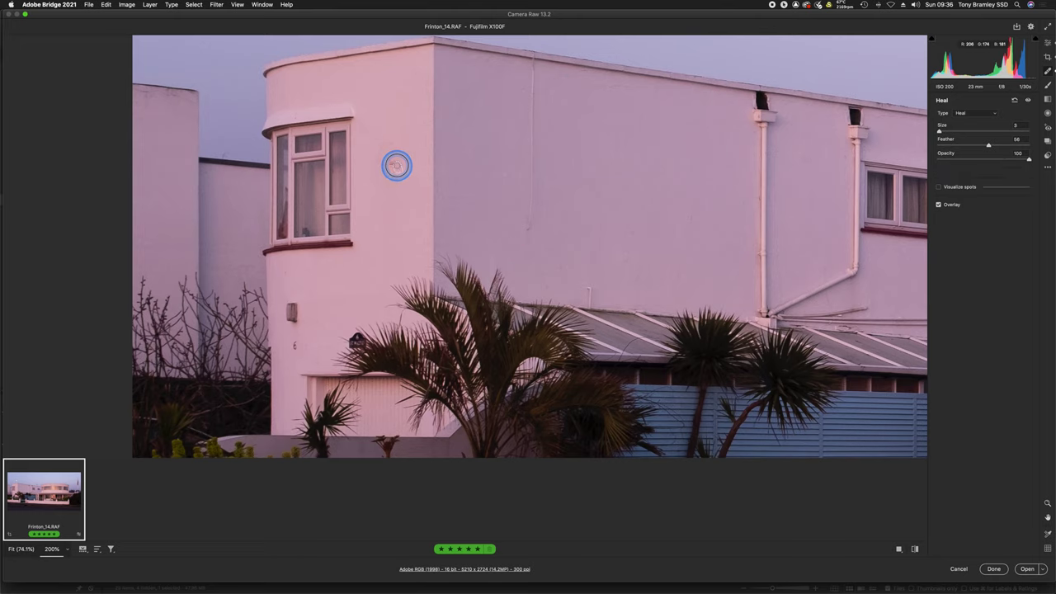
click(390, 162)
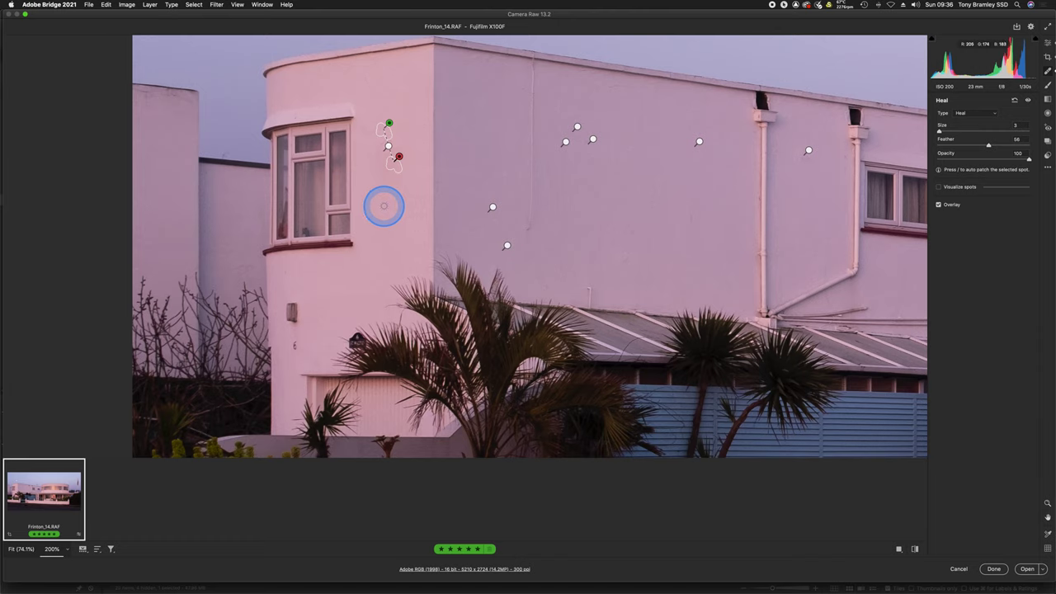
click(295, 347)
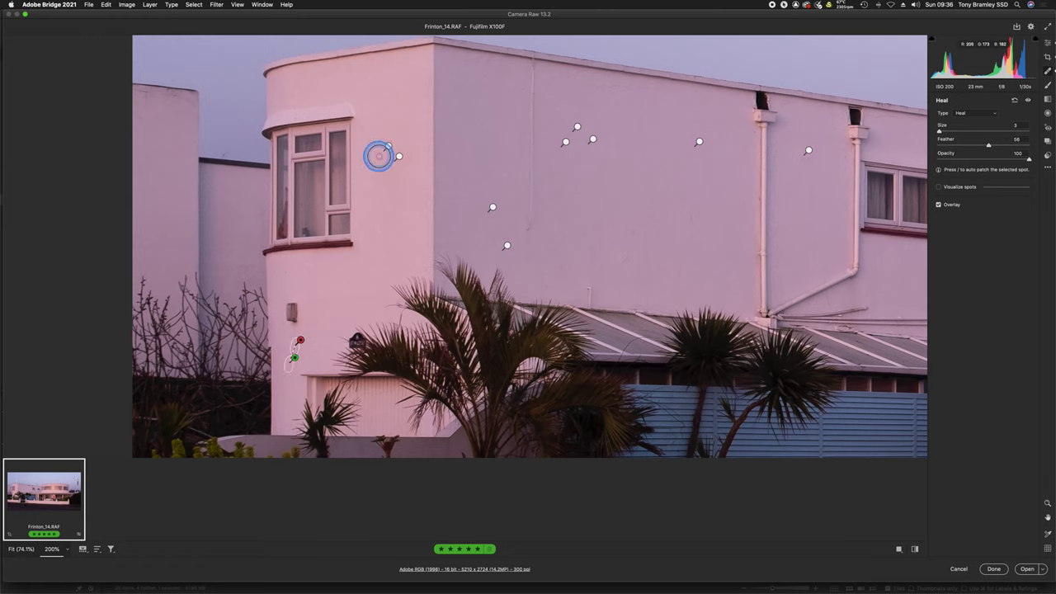
click(387, 142)
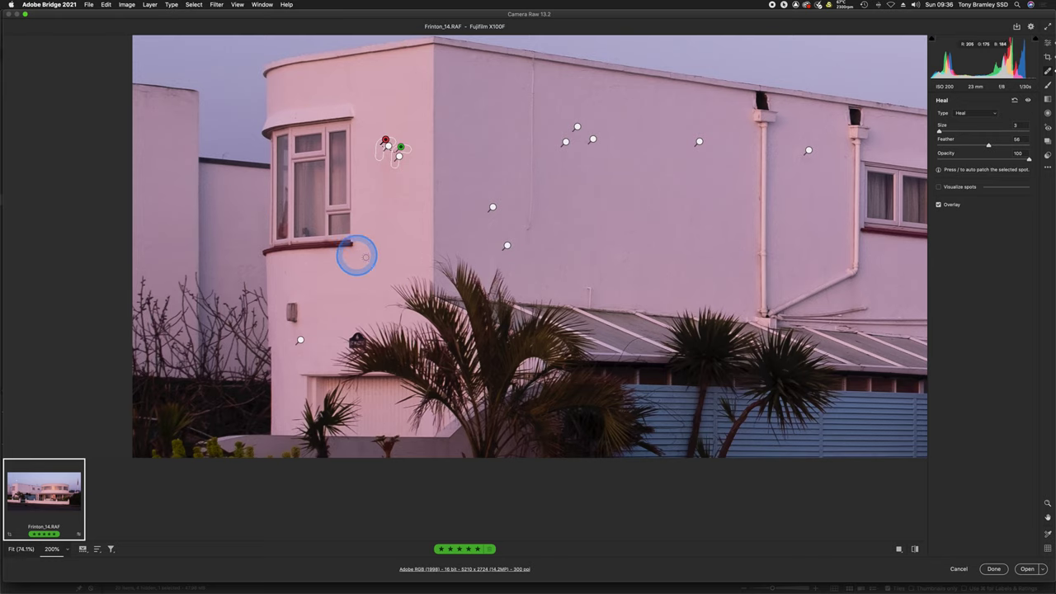
Heal the small mark on the round building's wall just below its left-hand upper windows
scroll(366, 262, down, 5)
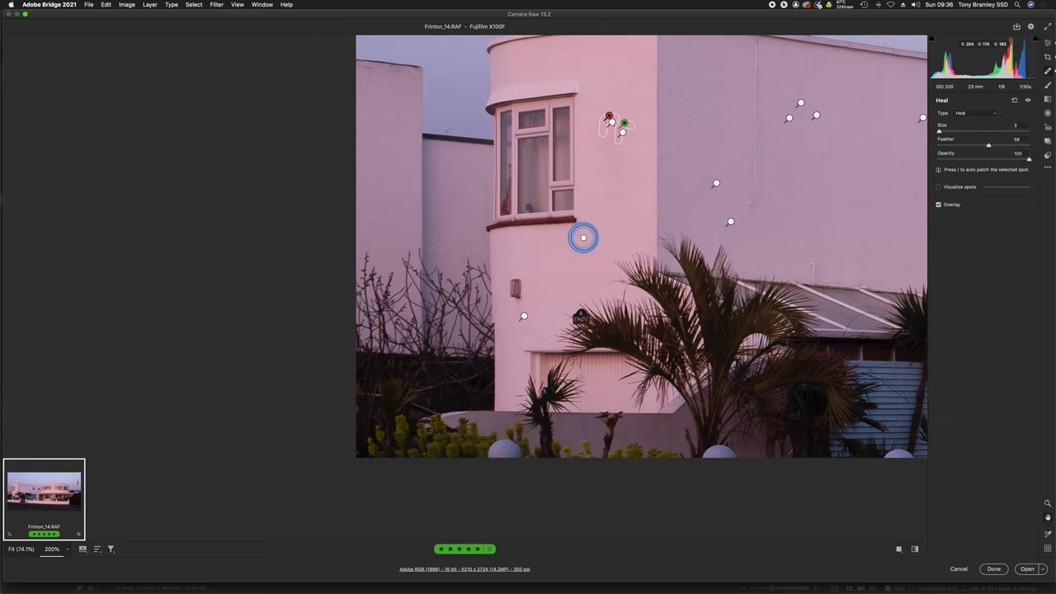
scroll(412, 273, down, 5)
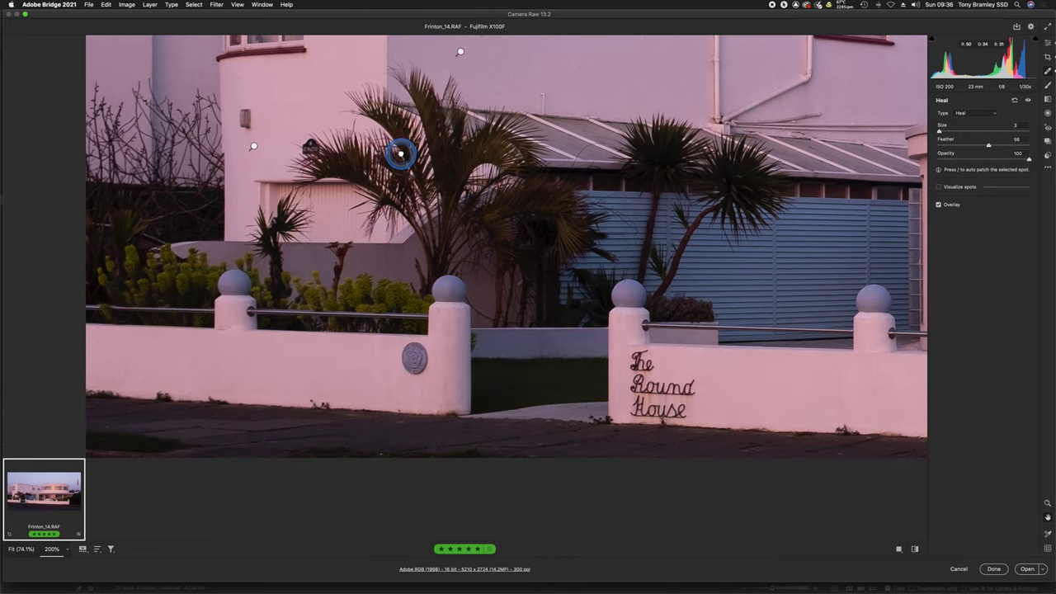
scroll(606, 226, down, 3)
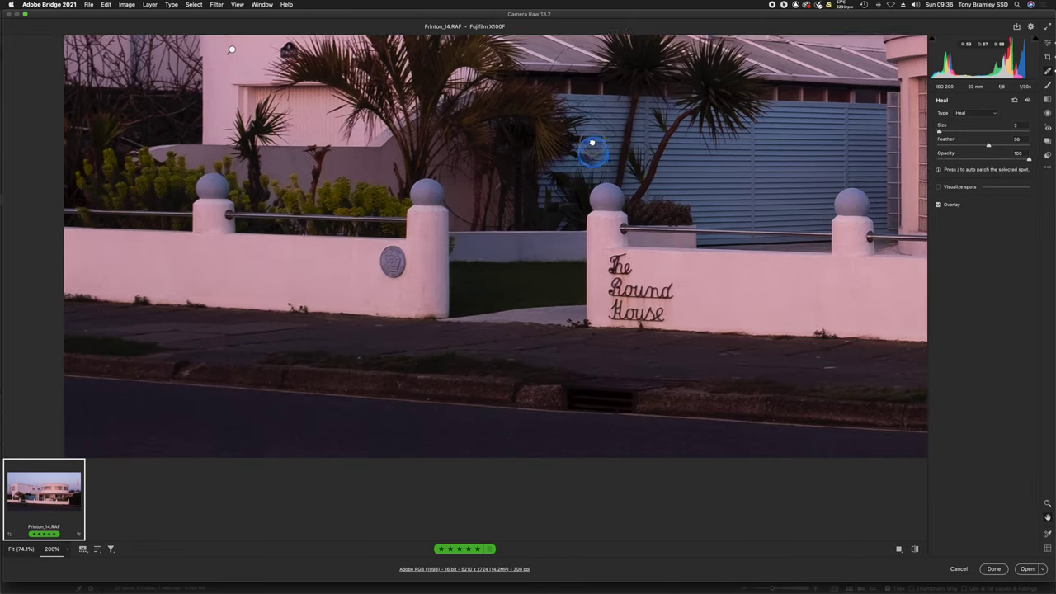
scroll(507, 373, up, 5)
scroll(507, 373, right, 6)
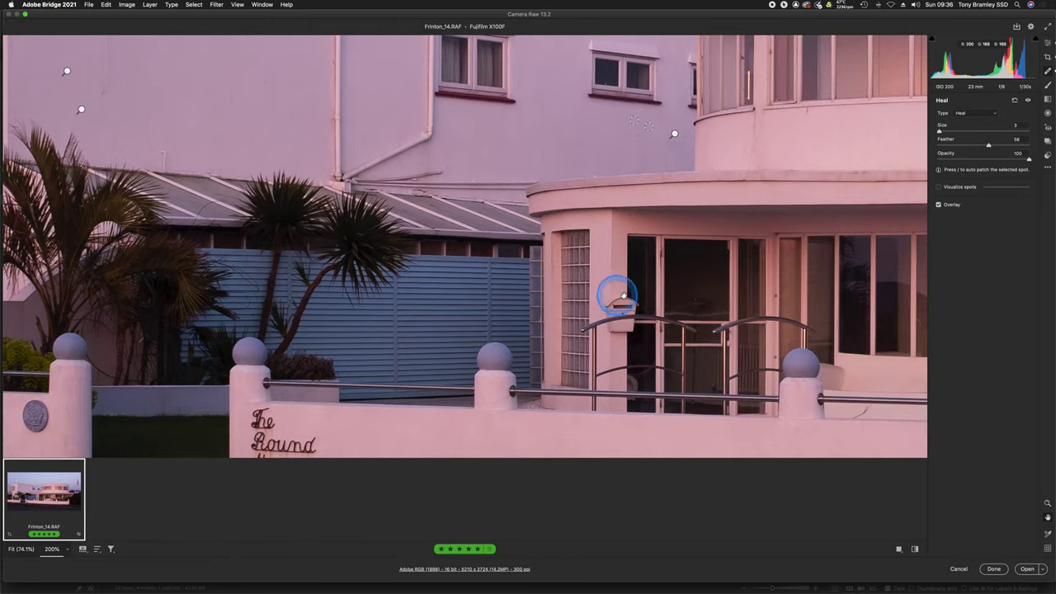
scroll(621, 295, right, 4)
scroll(692, 292, right, 2)
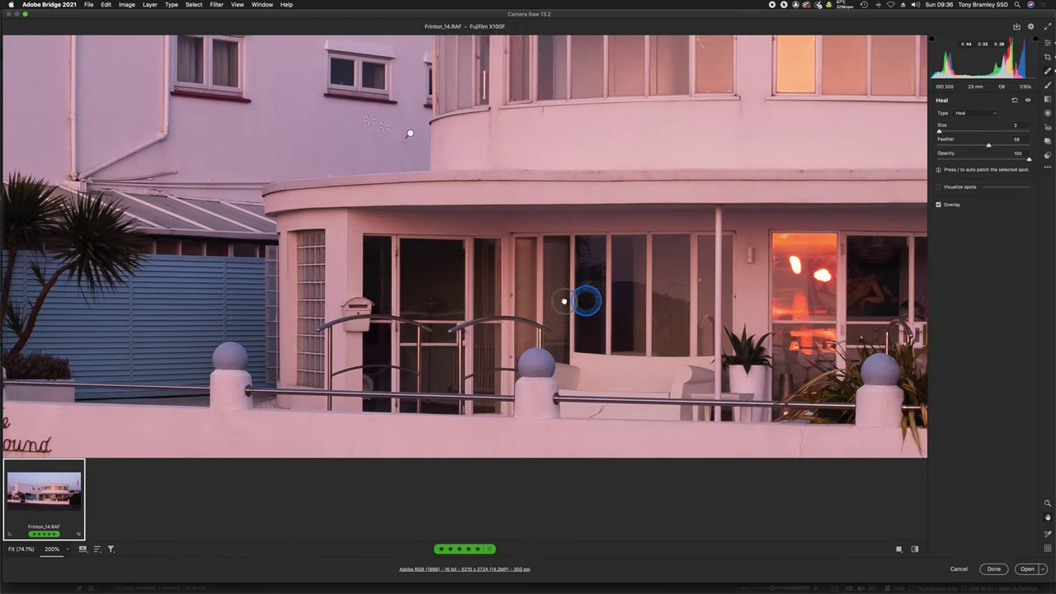
scroll(585, 301, right, 3)
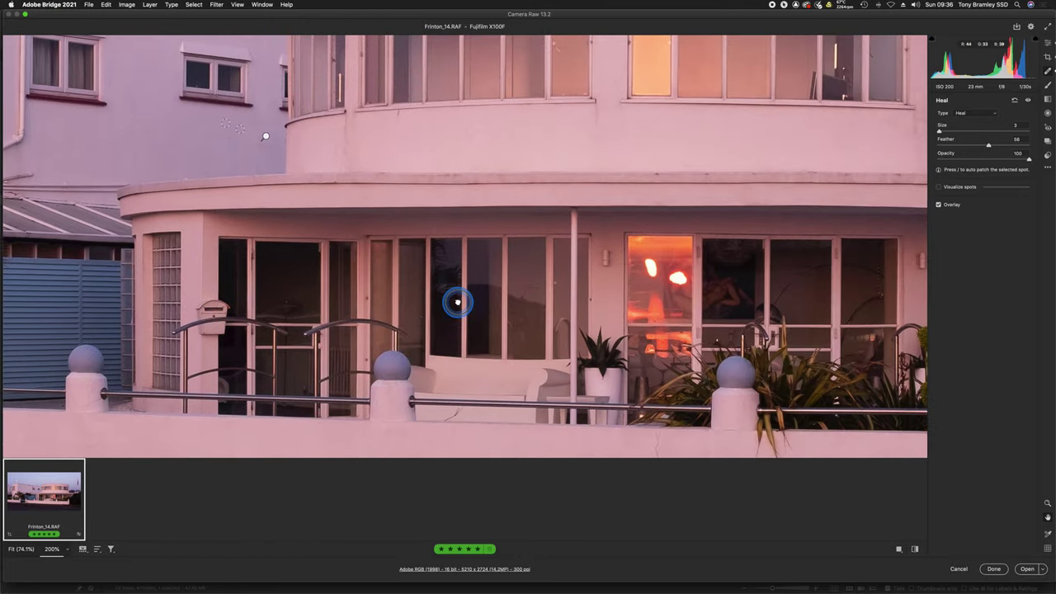
click(396, 118)
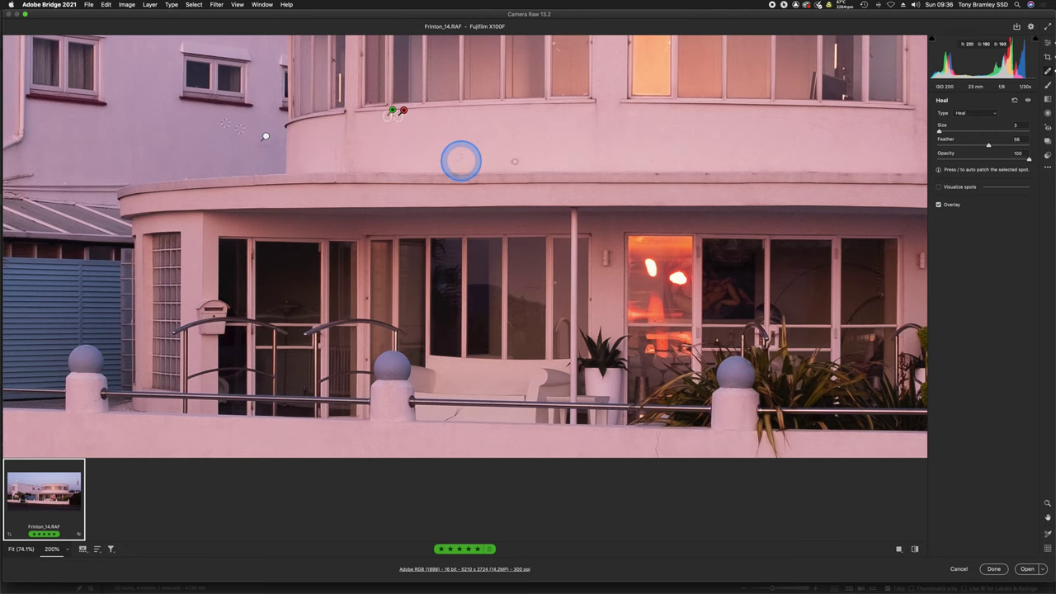
Inspect the round building's right side, the hedge, the flagpole and the sky above the roofs for blemishes
scroll(618, 141, right, 6)
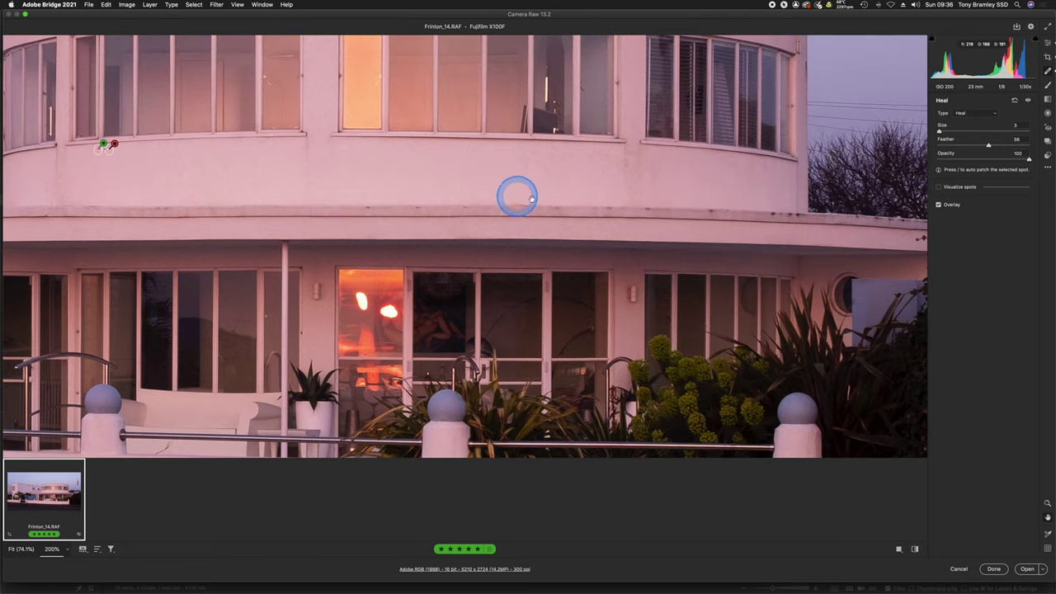
mouse_move(674, 211)
mouse_down()
mouse_move(660, 276)
mouse_move(800, 269)
mouse_move(513, 158)
mouse_up()
scroll(624, 242, right, 5)
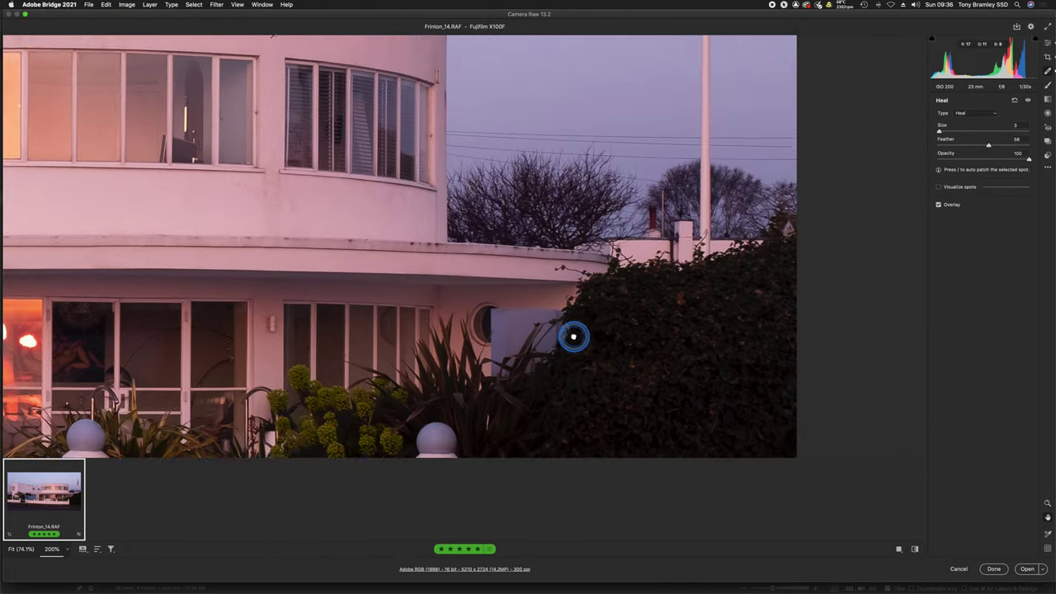
scroll(595, 266, up, 6)
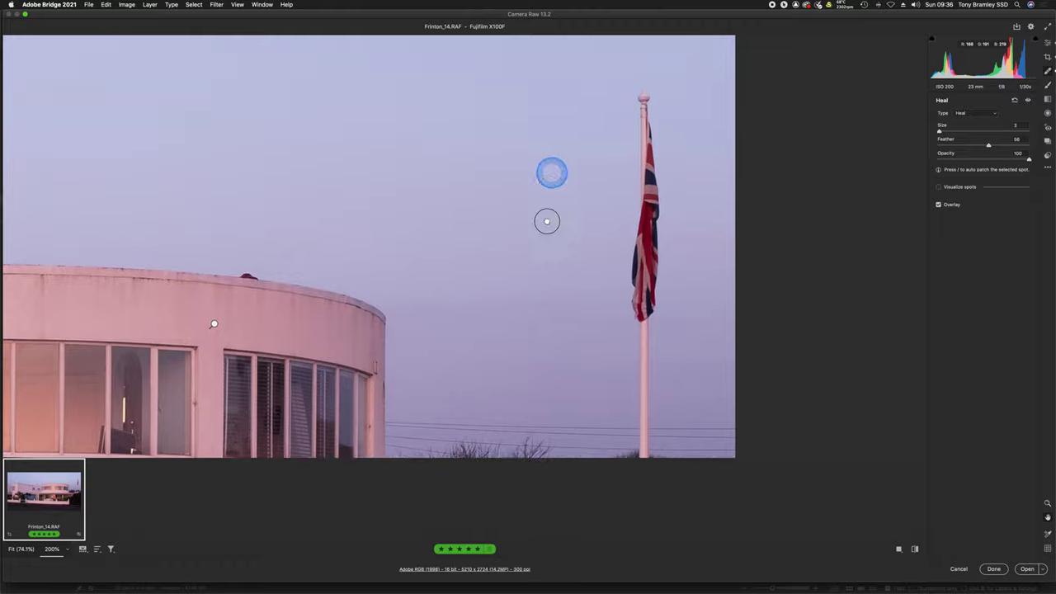
scroll(528, 294, left, 8)
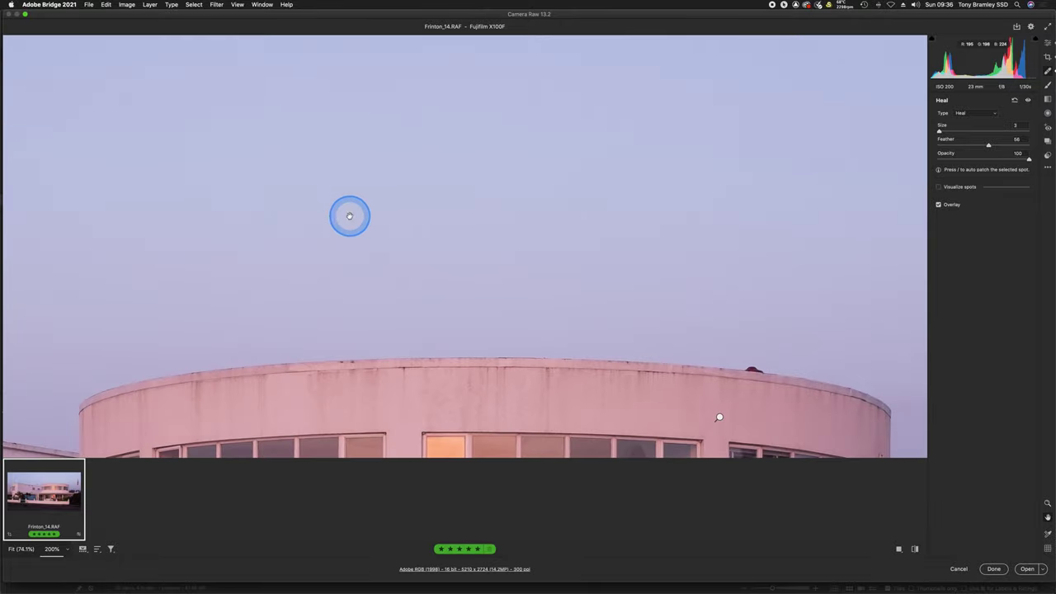
scroll(528, 218, left, 10)
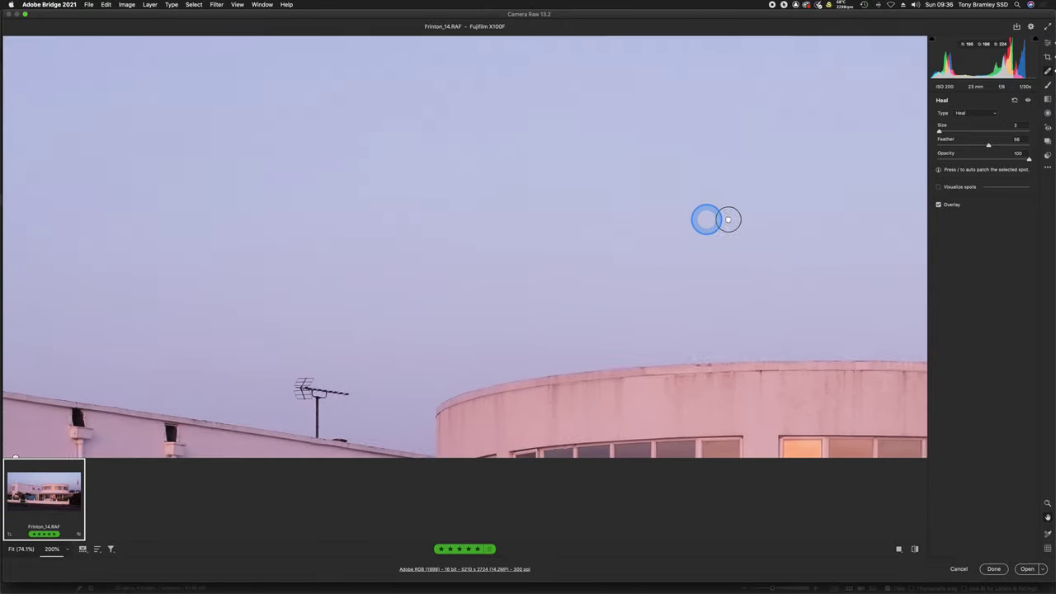
Heal the short diagonal mark on the white front boundary wall, below the pillar beside the white bench
scroll(528, 187, left, 10)
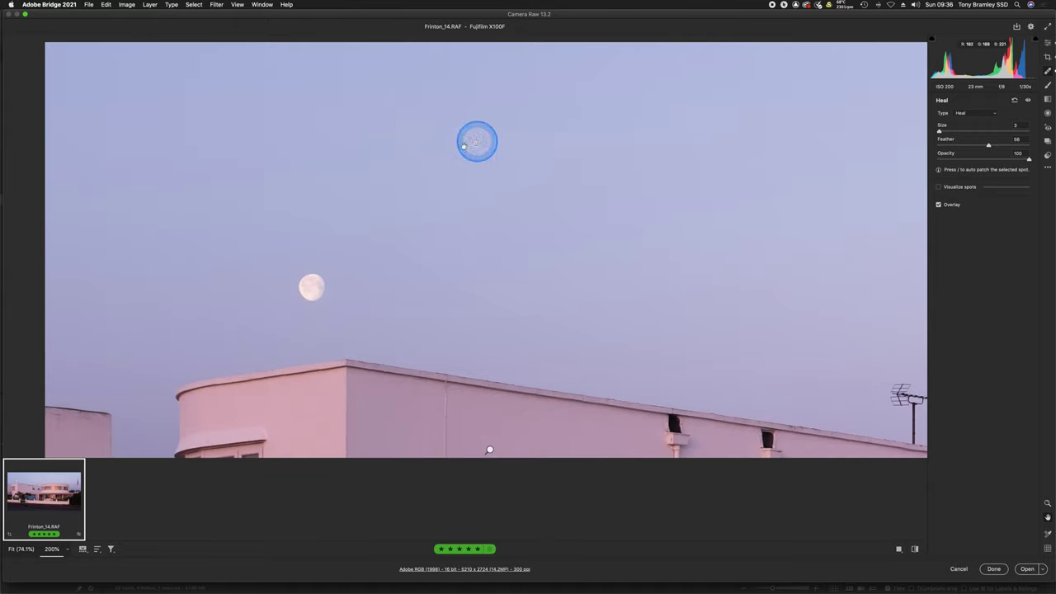
scroll(361, 181, left, 5)
scroll(239, 130, down, 6)
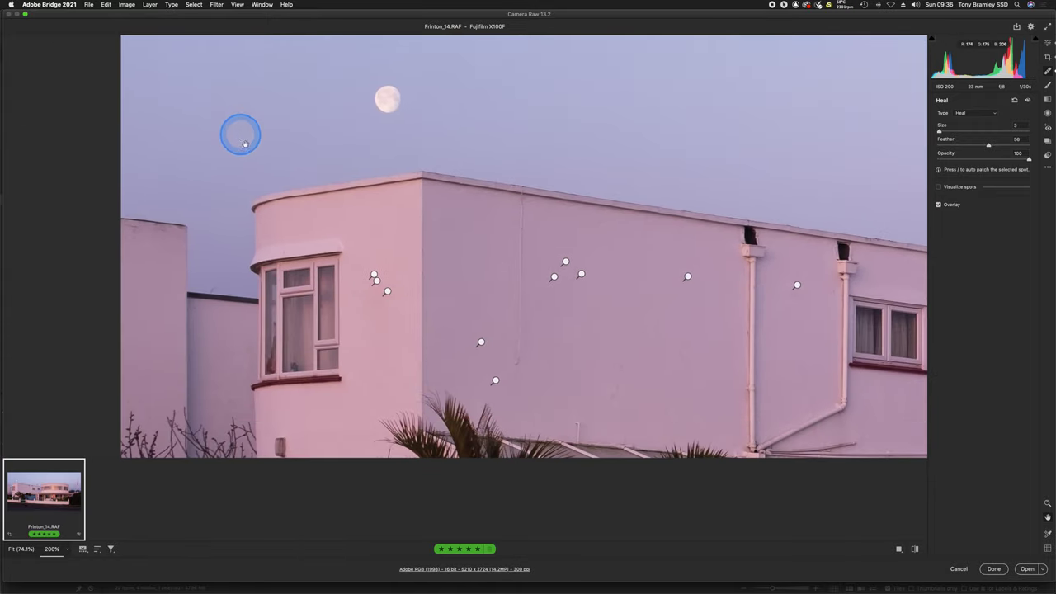
scroll(644, 357, down, 10)
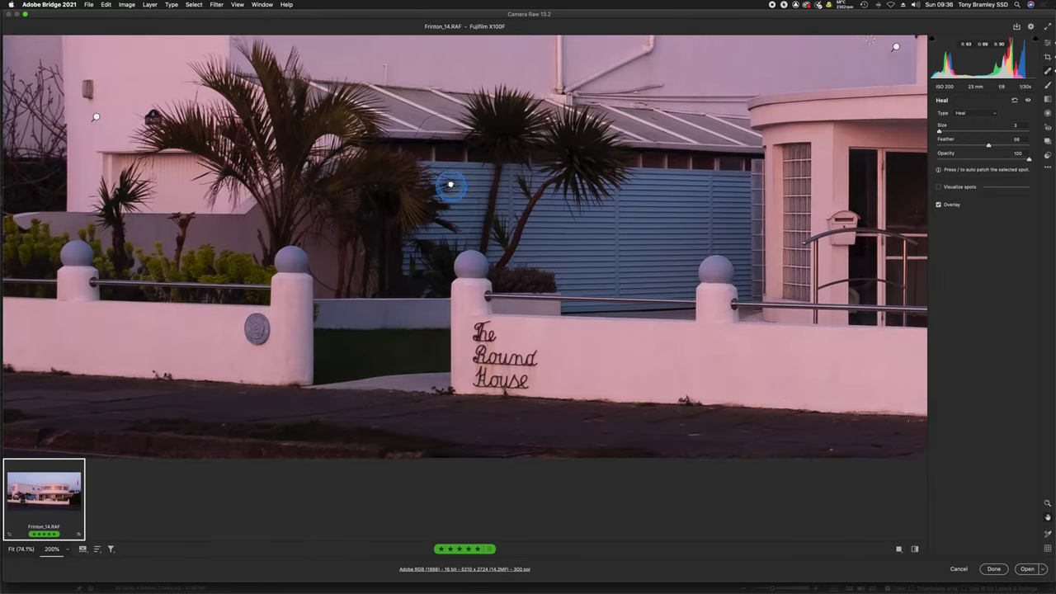
drag(650, 342, 434, 333)
drag(698, 358, 520, 323)
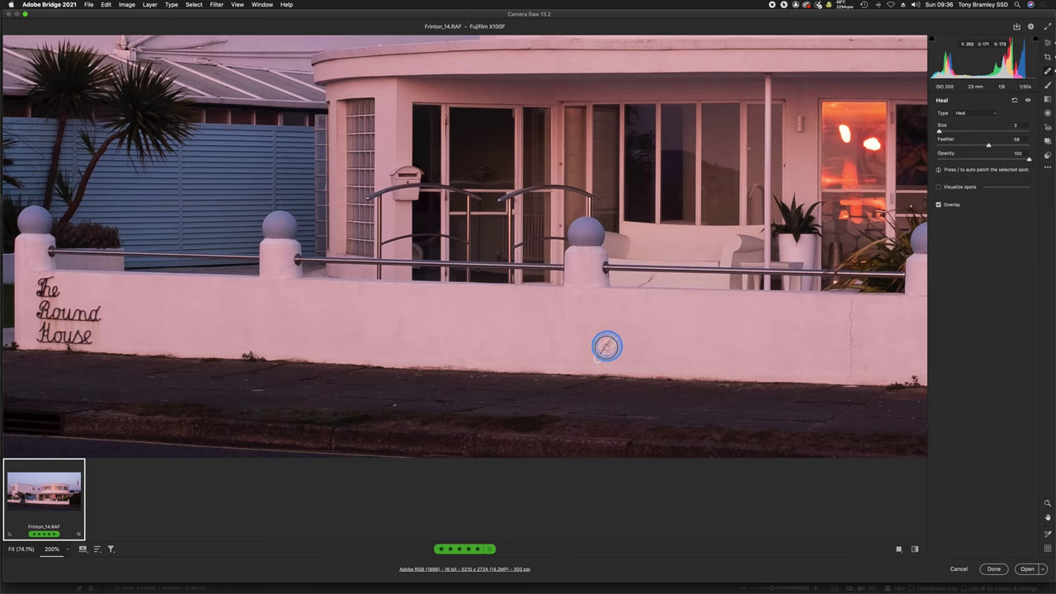
drag(601, 355, 611, 341)
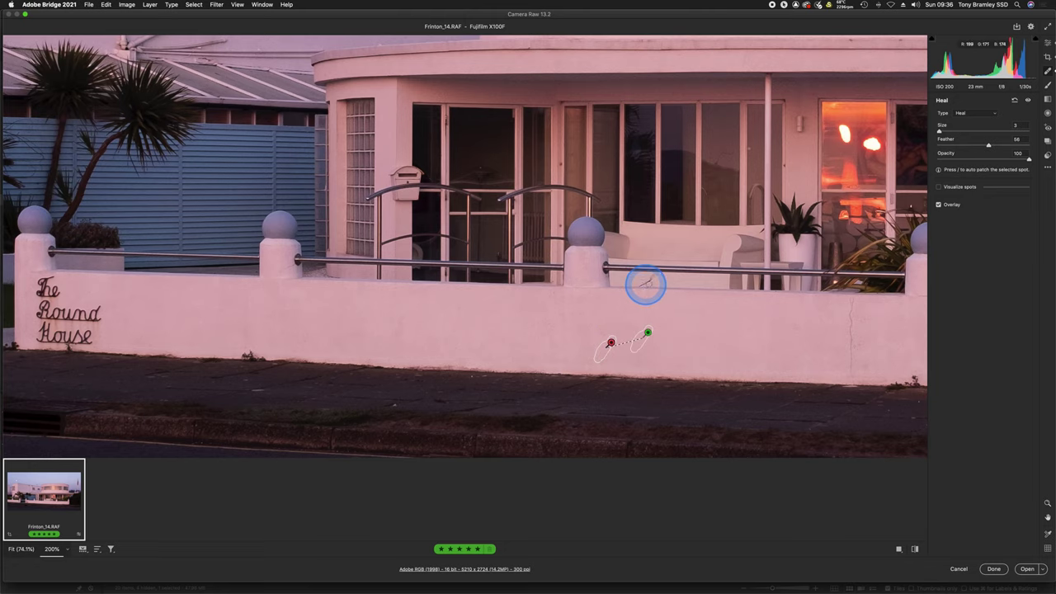
Heal the bright spots on the pavement and grass verge in front of the dark hedge
drag(755, 325, 451, 323)
drag(702, 336, 406, 336)
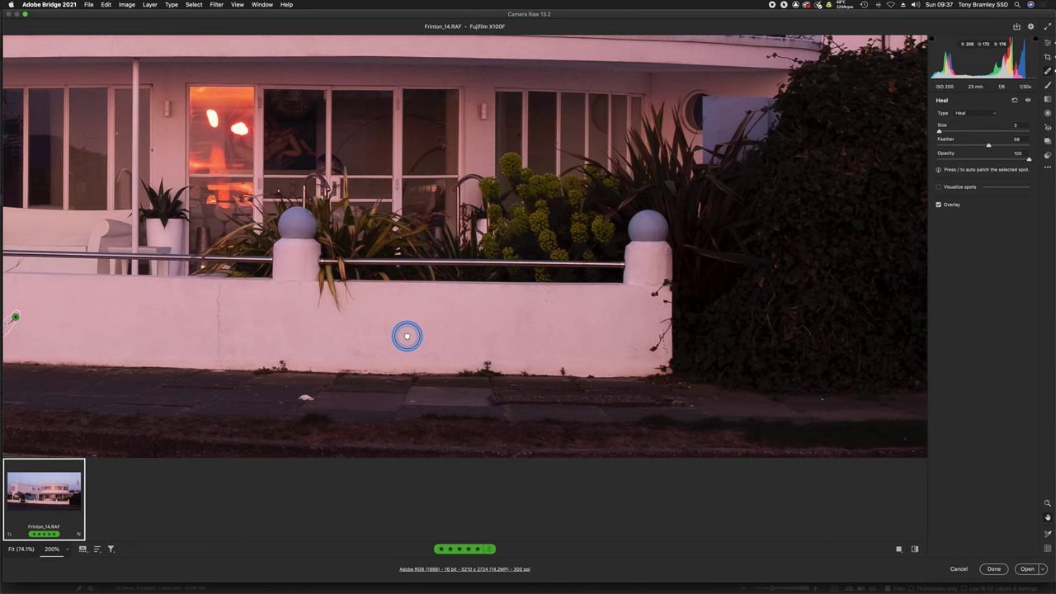
drag(598, 328, 304, 322)
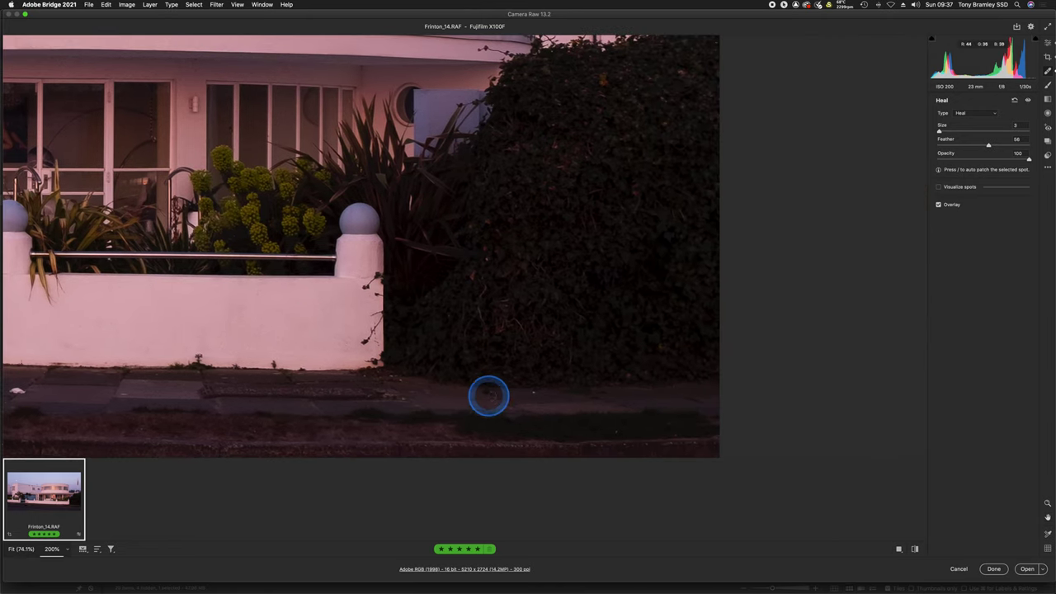
click(534, 393)
mouse_move(466, 407)
mouse_down()
mouse_move(497, 351)
mouse_move(502, 314)
mouse_up()
drag(382, 373, 455, 377)
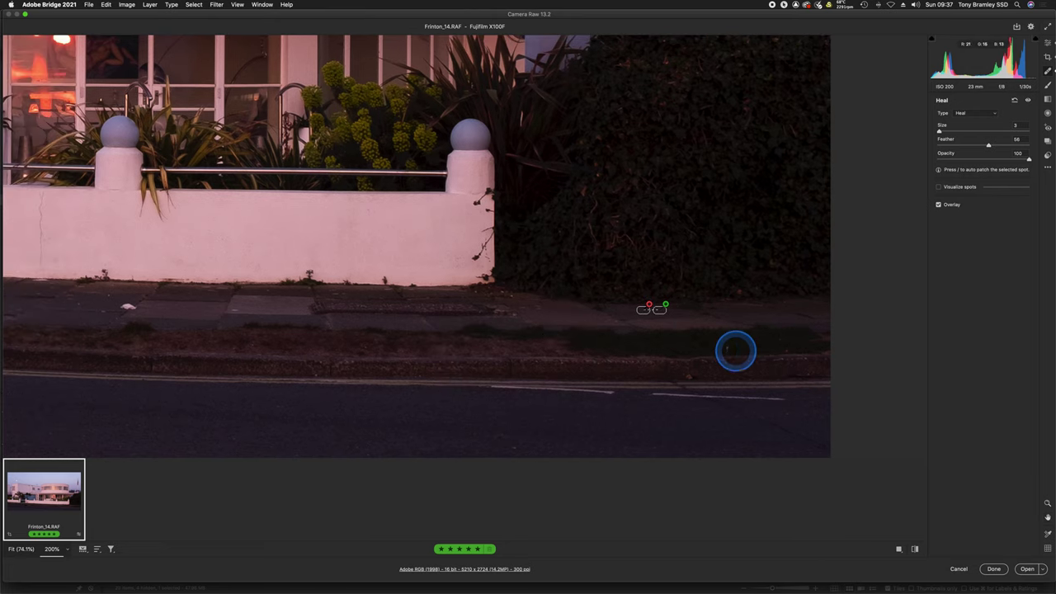
click(727, 348)
Heal the white litter on the pavement in front of the wall, sampling clean paving just to its left
drag(380, 368, 778, 380)
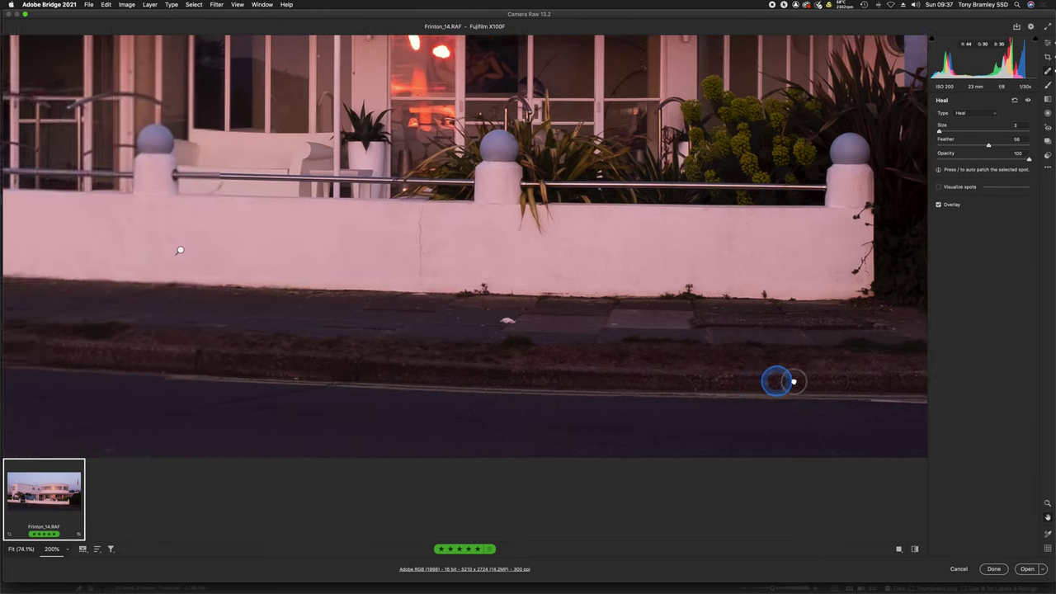
key([)
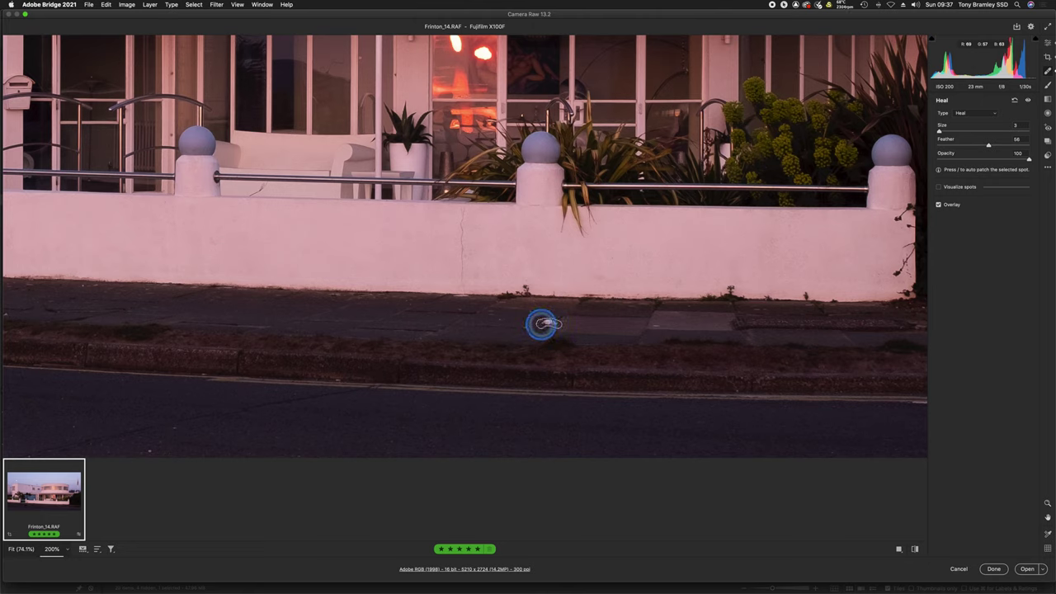
click(551, 324)
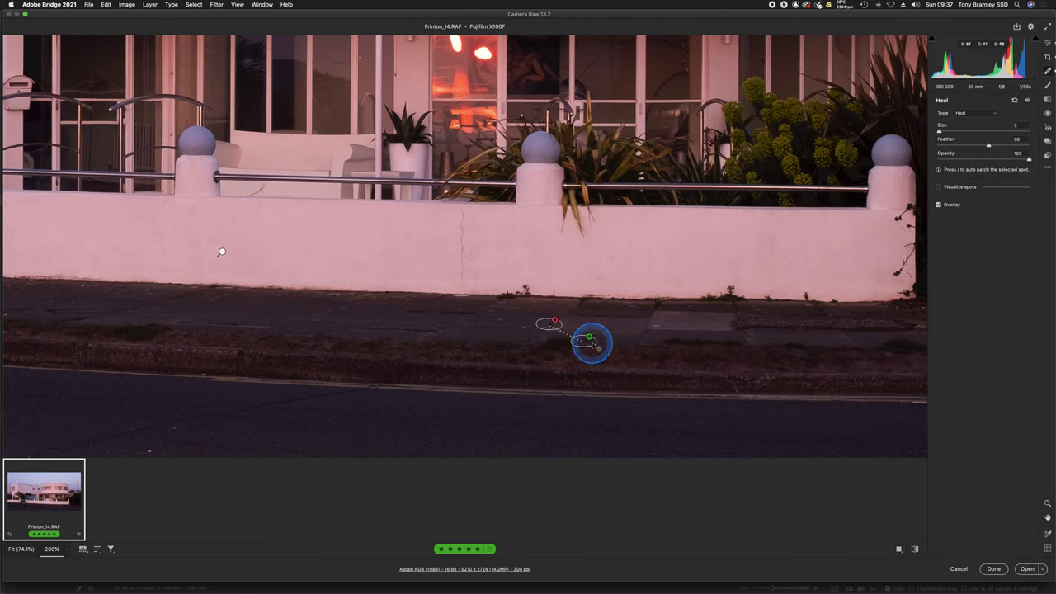
mouse_move(589, 338)
mouse_down()
mouse_move(593, 328)
mouse_move(511, 318)
mouse_up()
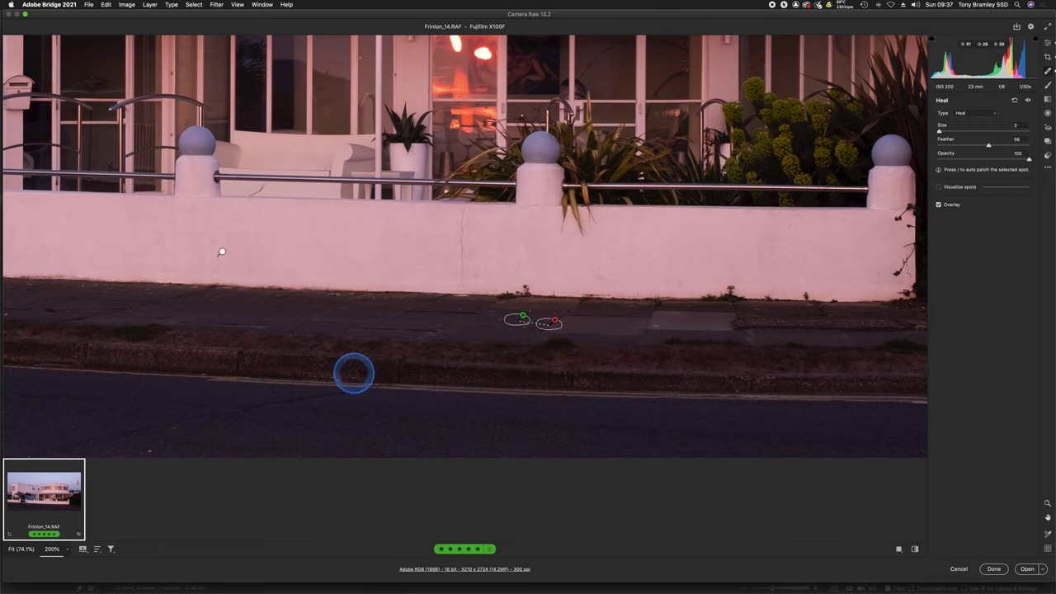
Reduce the Heal brush to size 2 and remove the small mark along the base of the kerb
key(bracketleft)
key(bracketleft)
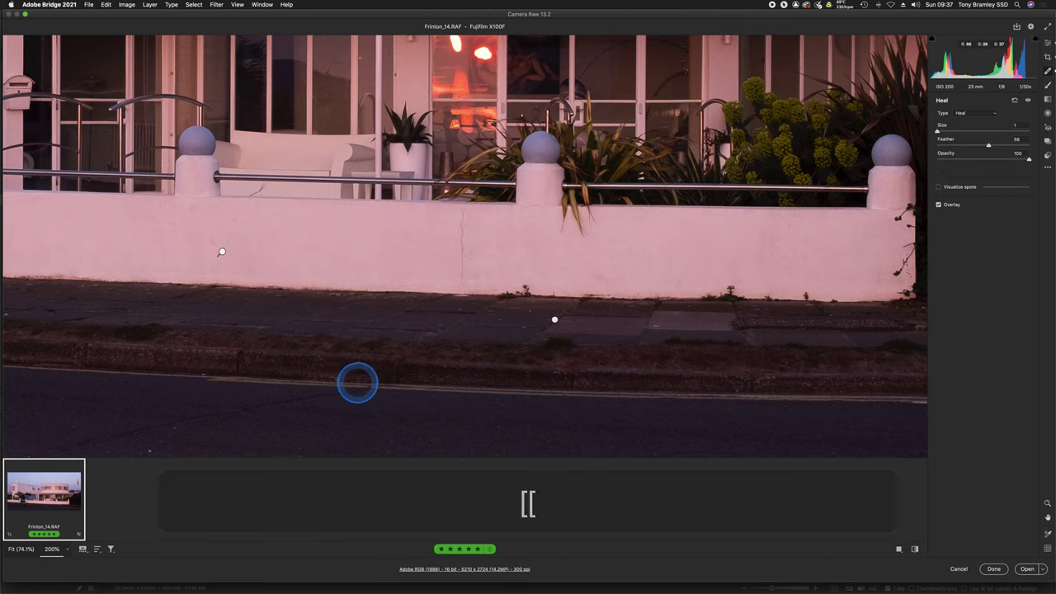
key(bracketright)
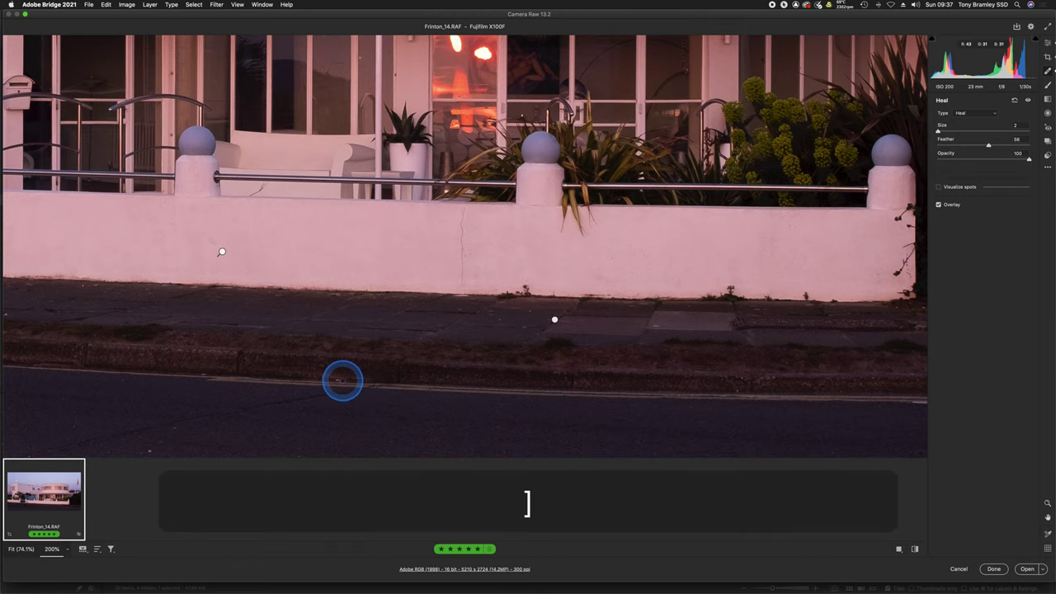
click(342, 380)
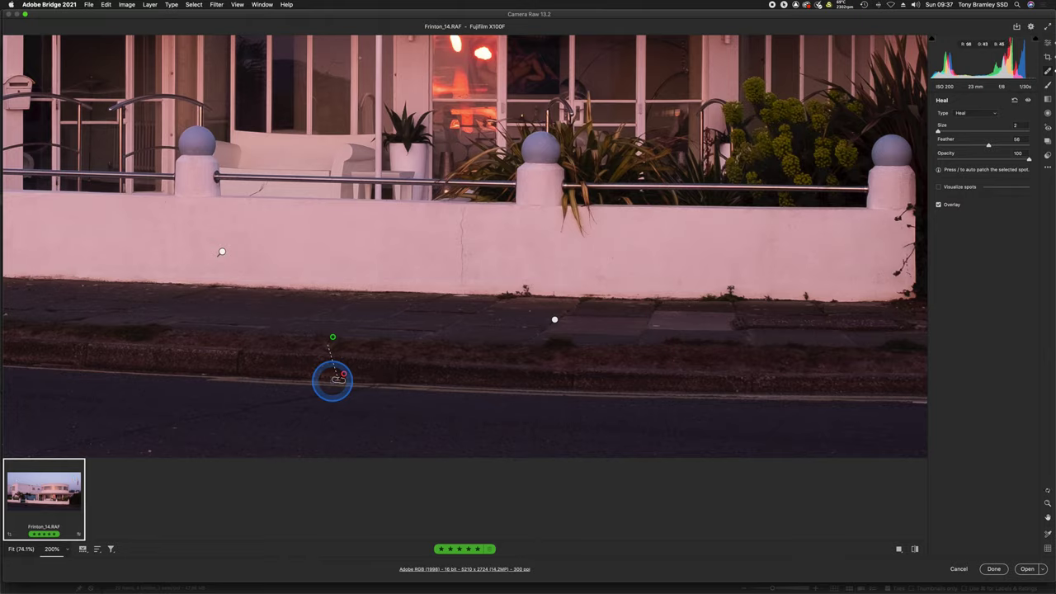
Heal the small light spots on the road in front of the house
drag(290, 417, 636, 398)
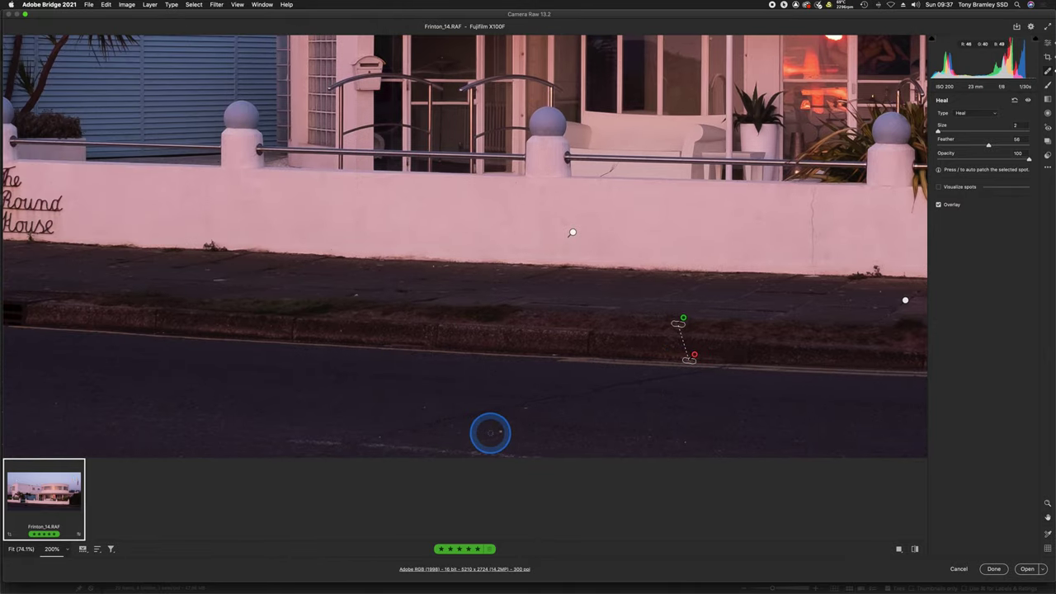
click(501, 431)
click(525, 409)
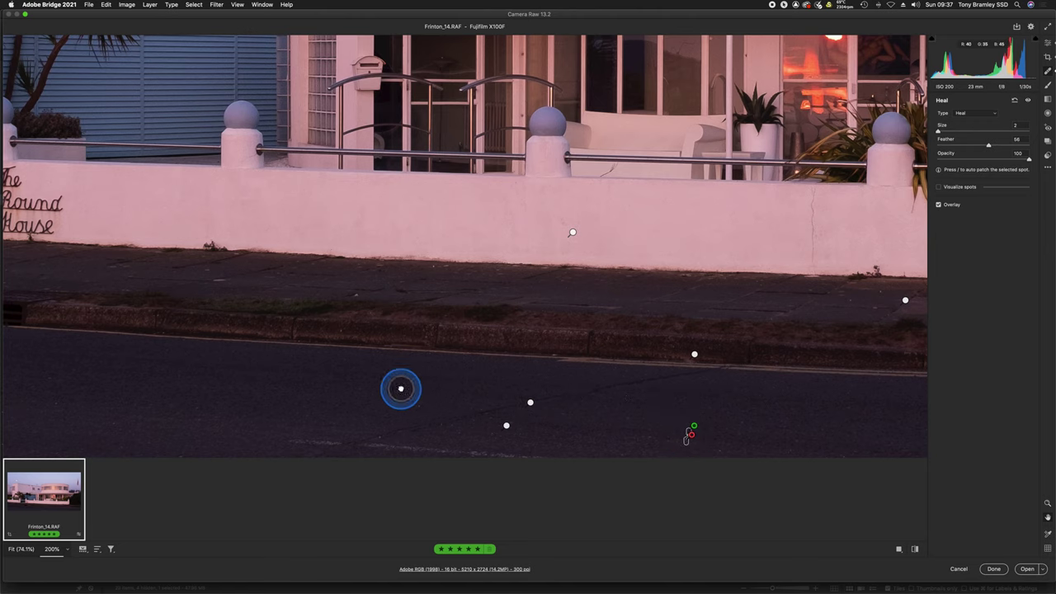
Heal the small marks on the pavement to the right of the house-name sign, and fit the whole photo in view
drag(401, 387, 721, 414)
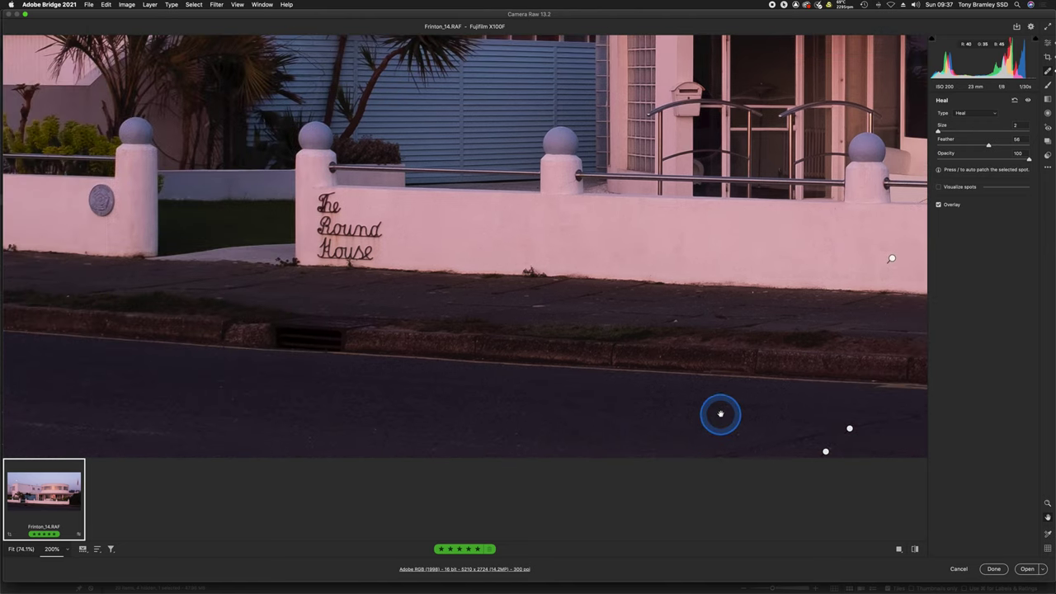
click(673, 320)
click(538, 306)
mouse_move(283, 370)
mouse_down()
mouse_move(566, 389)
mouse_move(698, 358)
mouse_move(731, 294)
mouse_move(745, 420)
mouse_move(403, 445)
mouse_move(375, 415)
mouse_up()
key(super+0)
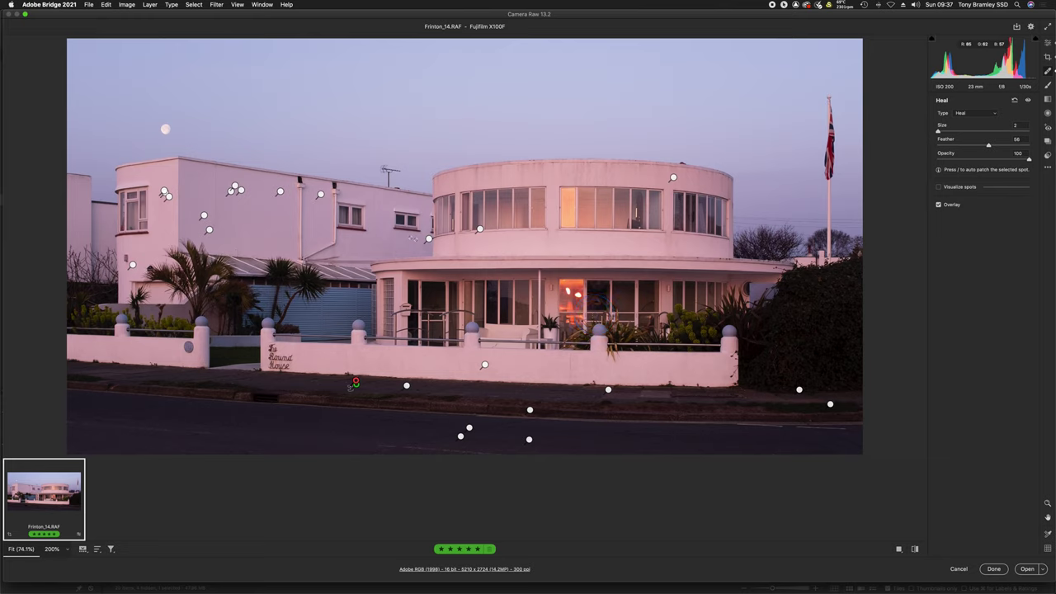
Brighten the dark hedge with a size 20 adjustment brush, setting its Exposure to +0.85
click(1048, 86)
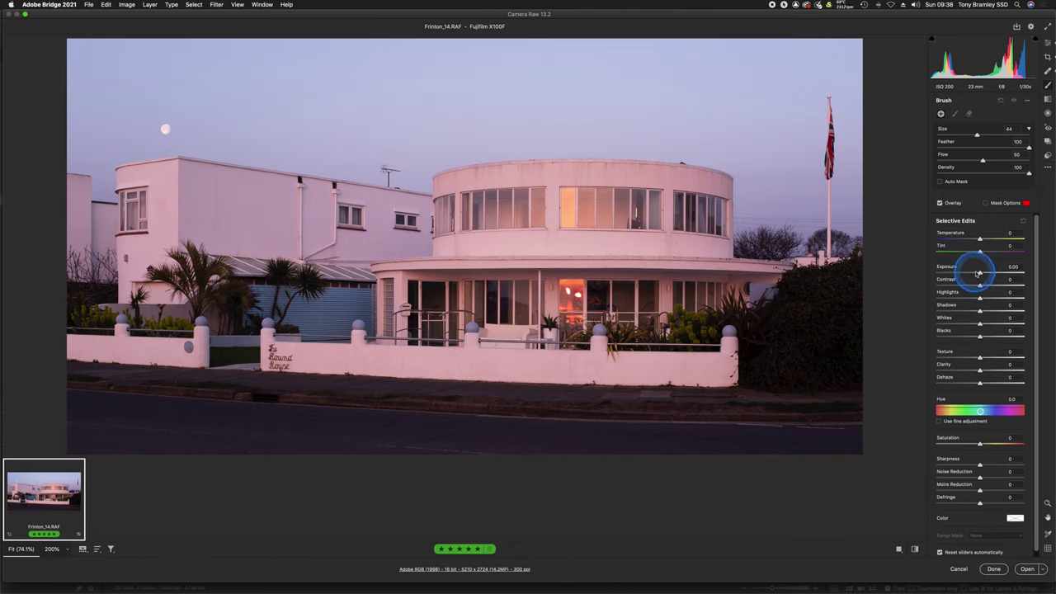
drag(980, 272, 984, 272)
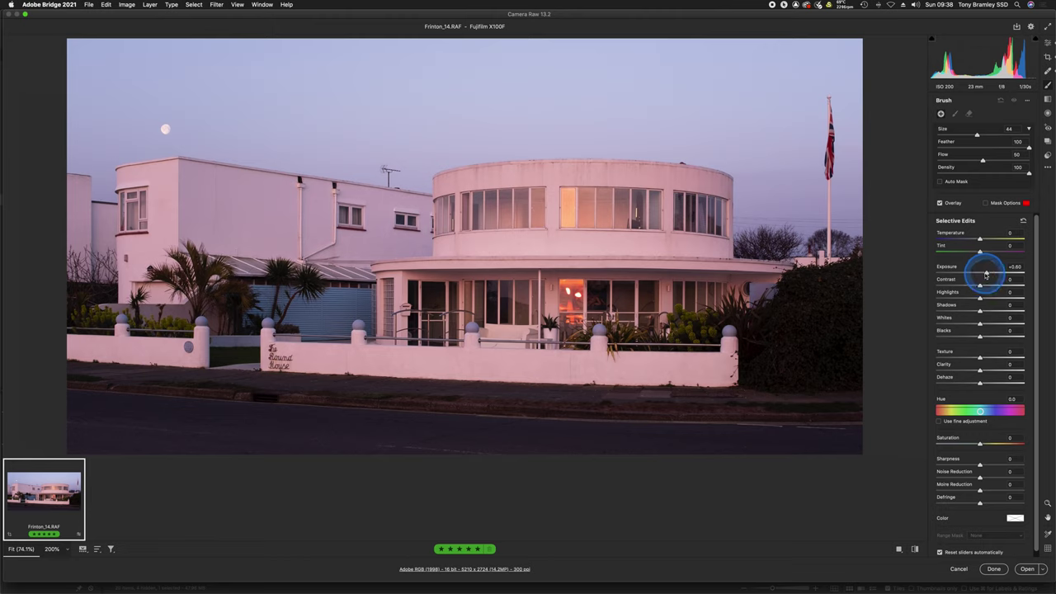
key(bracketleft)
key(bracketleft)
key(bracketleft)
key(bracketleft)
key(bracketleft)
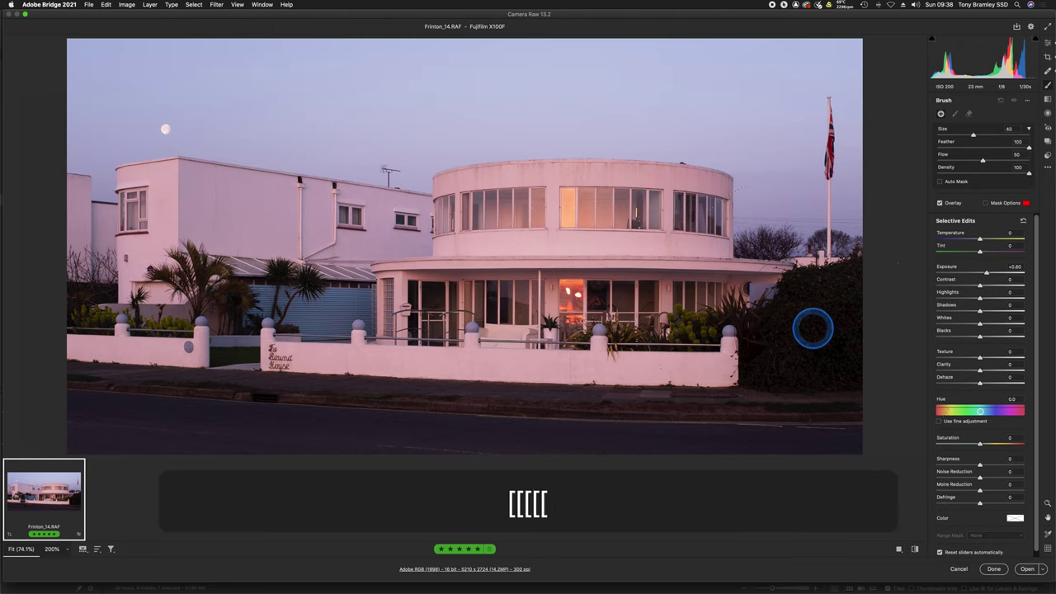
key(bracketleft)
key(bracketleft)
key(bracketleft)
key(bracketleft)
key(bracketleft)
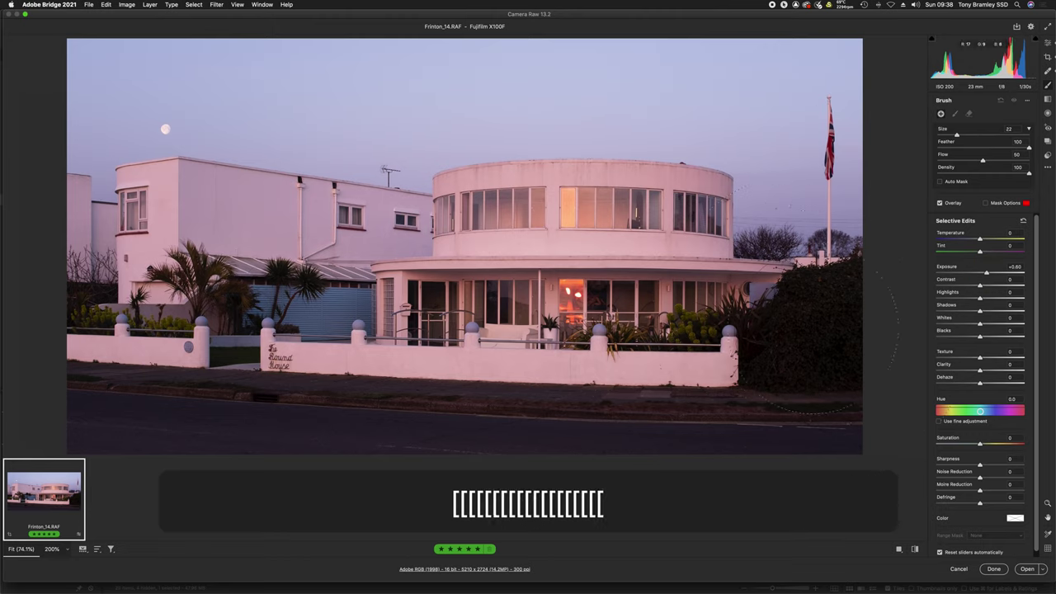
key(bracketleft)
key(bracketleft)
key(bracketleft)
key(bracketleft)
key(bracketright)
key(bracketright)
key(bracketright)
key(bracketright)
key(bracketleft)
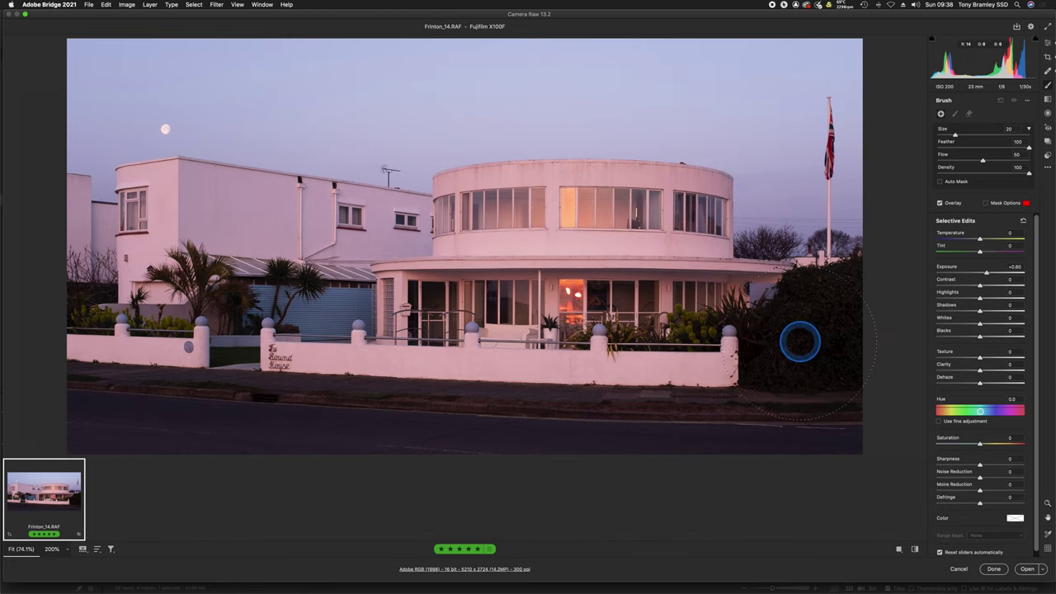
drag(788, 361, 840, 322)
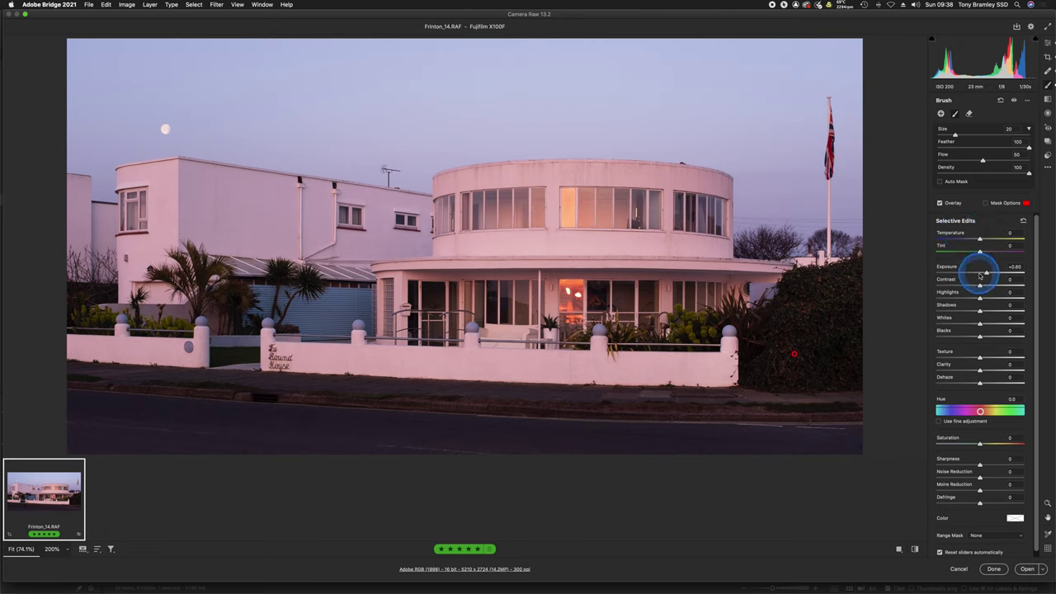
drag(988, 274, 994, 274)
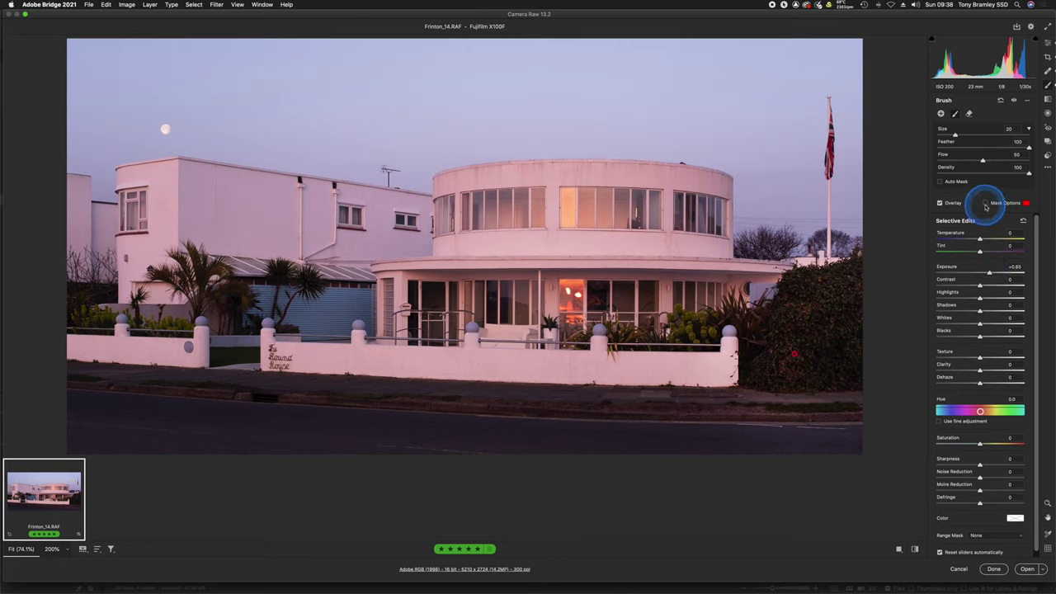
Show the hedge's mask overlay and erase the spill over the sky, wall and road with a size 14 eraser
click(985, 202)
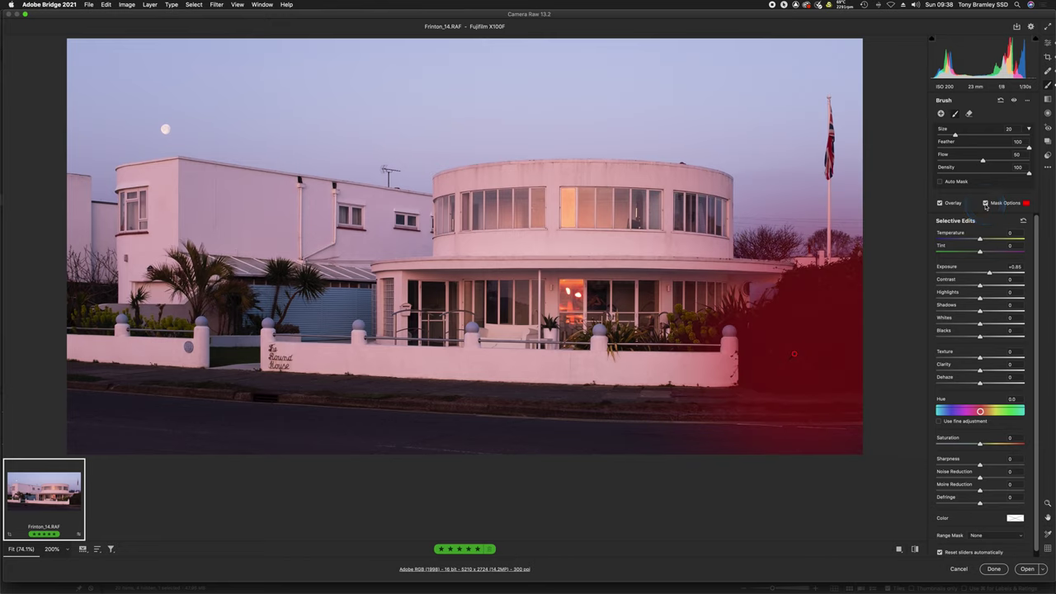
click(968, 113)
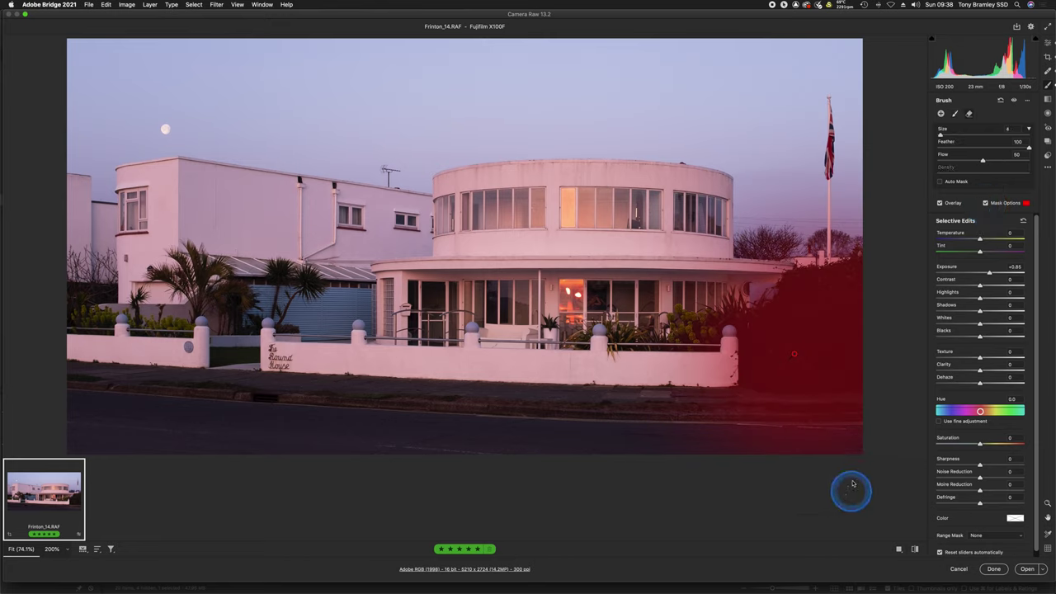
key(bracketright)
key(bracketright)
key(bracketright)
key(bracketright)
key(bracketright)
key(bracketright)
key(bracketright)
key(bracketright)
key(bracketright)
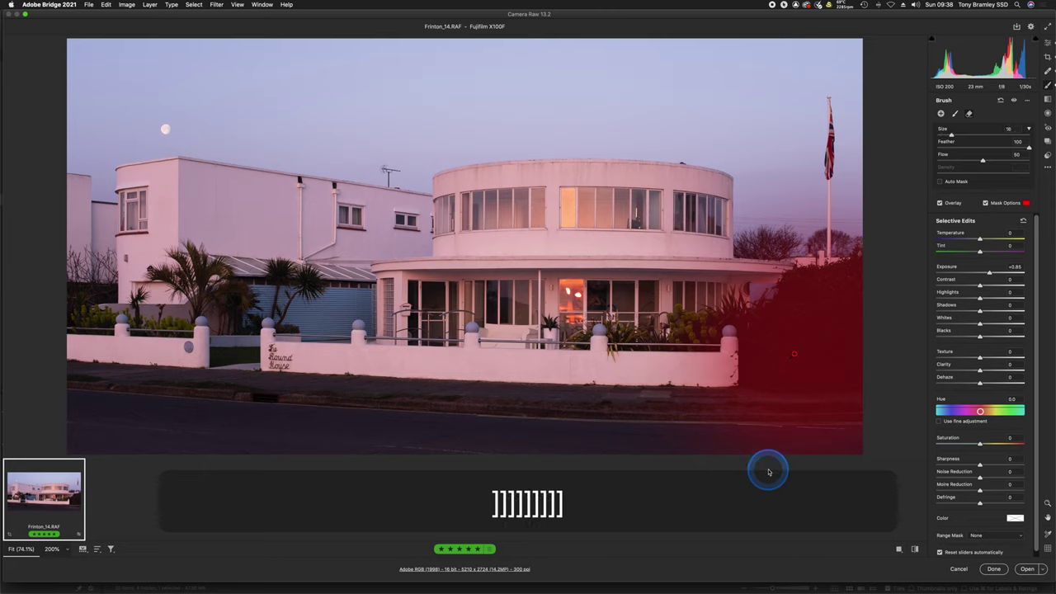
key(bracketleft)
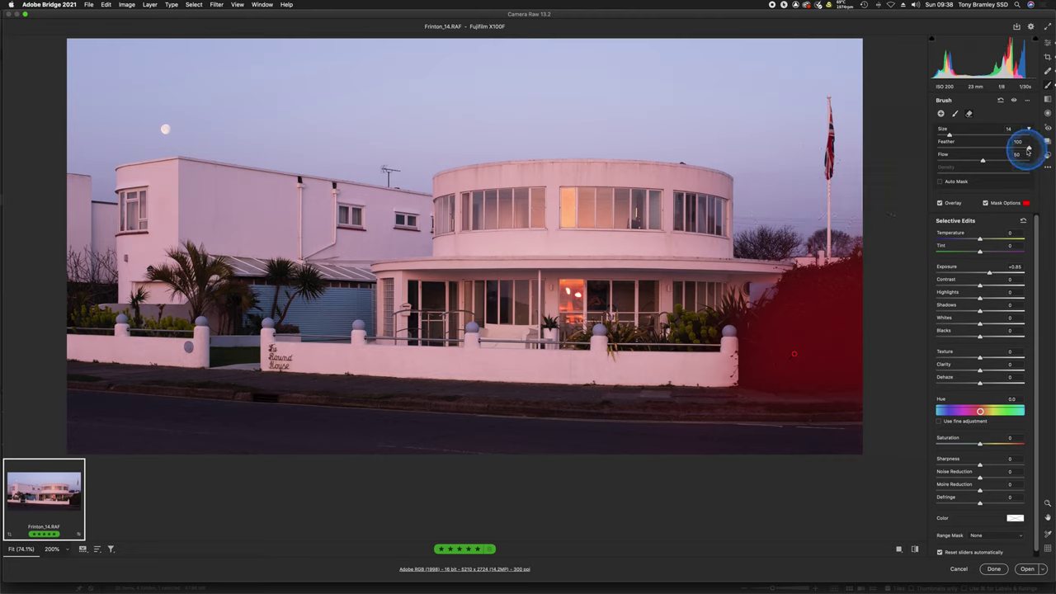
Hide the mask overlay and brush a new size 10 adjustment over the palm trees, setting its Exposure to +0.65
click(985, 203)
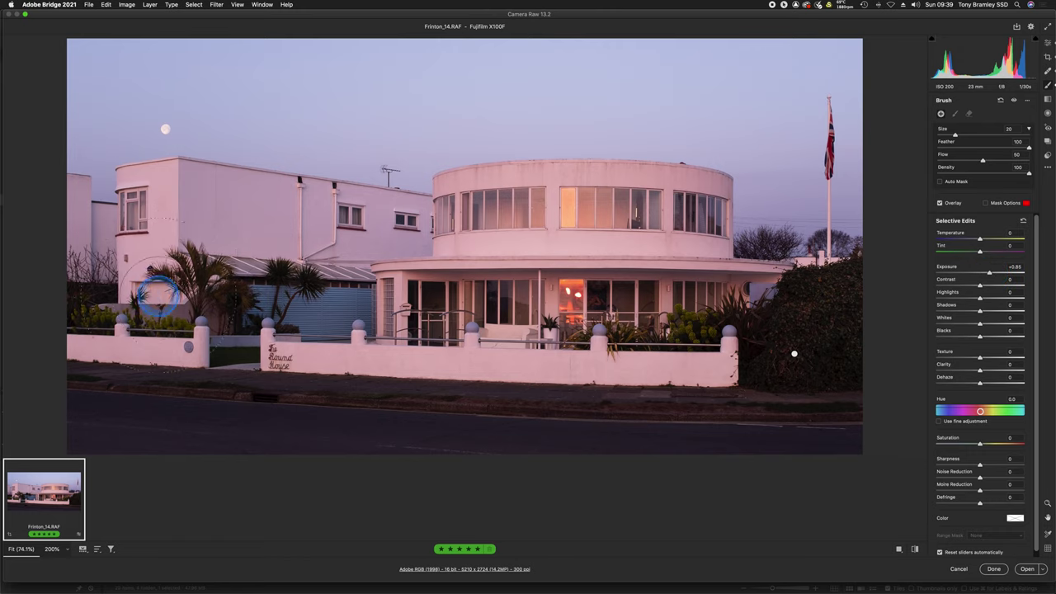
key(bracketleft)
key(bracketleft)
key(bracketleft)
key(bracketleft)
key(bracketleft)
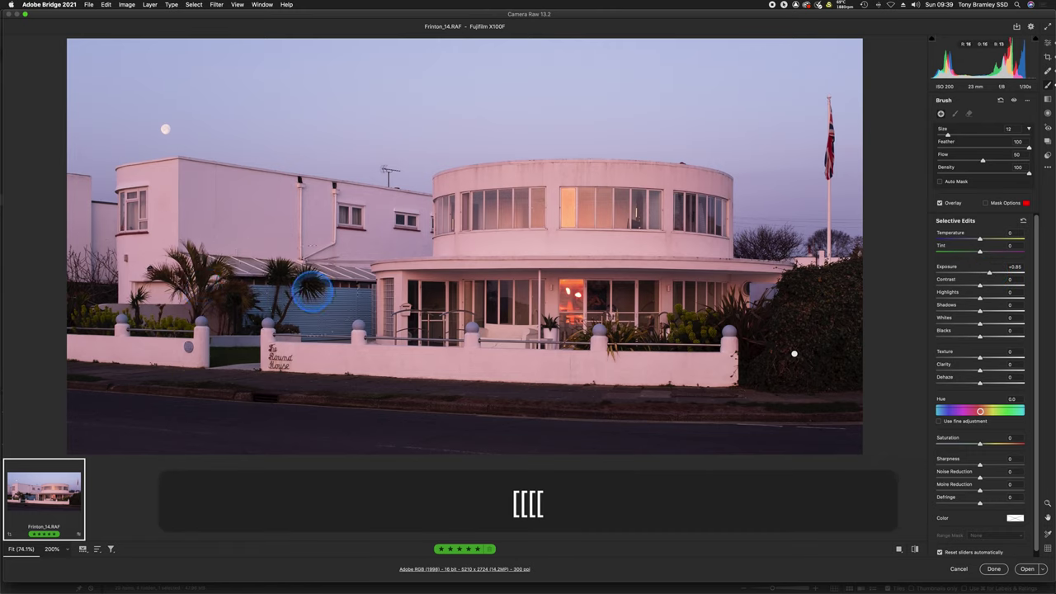
mouse_move(259, 300)
mouse_down()
mouse_move(200, 279)
mouse_move(220, 308)
mouse_move(243, 298)
mouse_up()
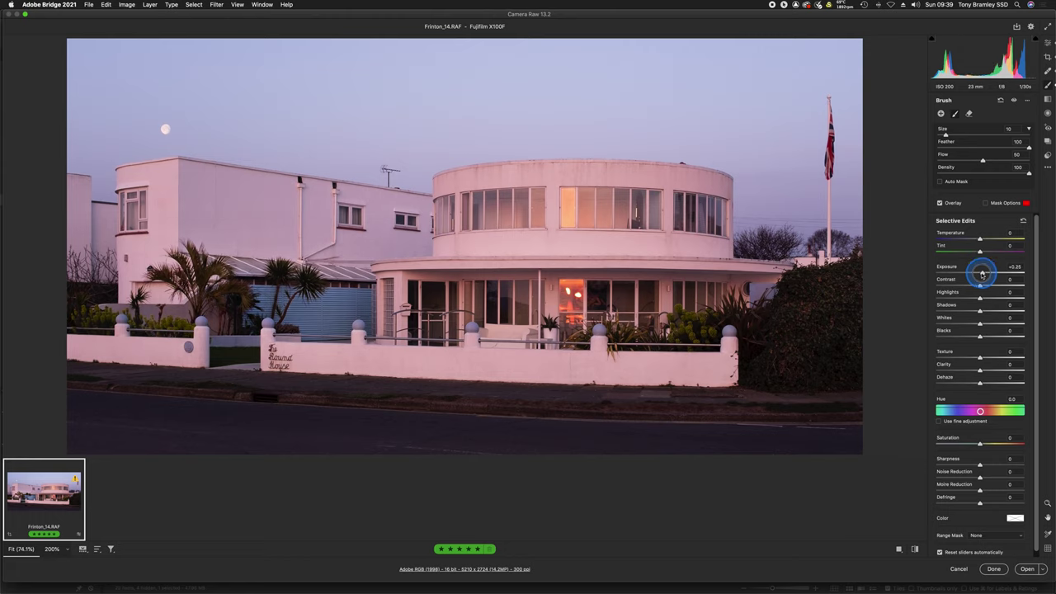
drag(980, 273, 983, 275)
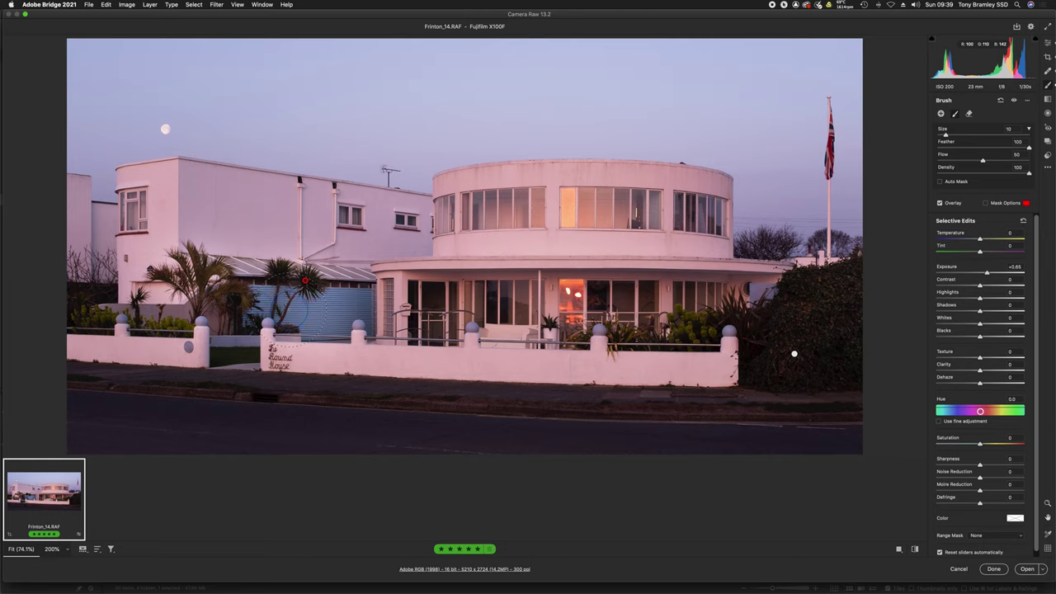
Brush a new size 7 adjustment over the dark plants between the wall's end post and the hedge, setting its Exposure to +0.55
click(941, 113)
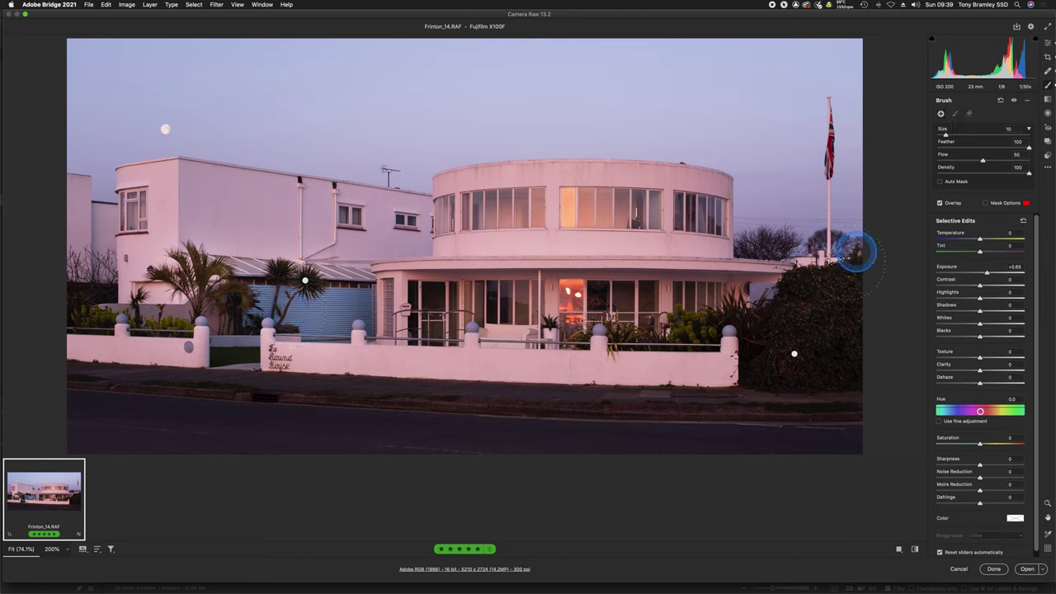
key(bracketleft)
key(bracketleft)
key(bracketleft)
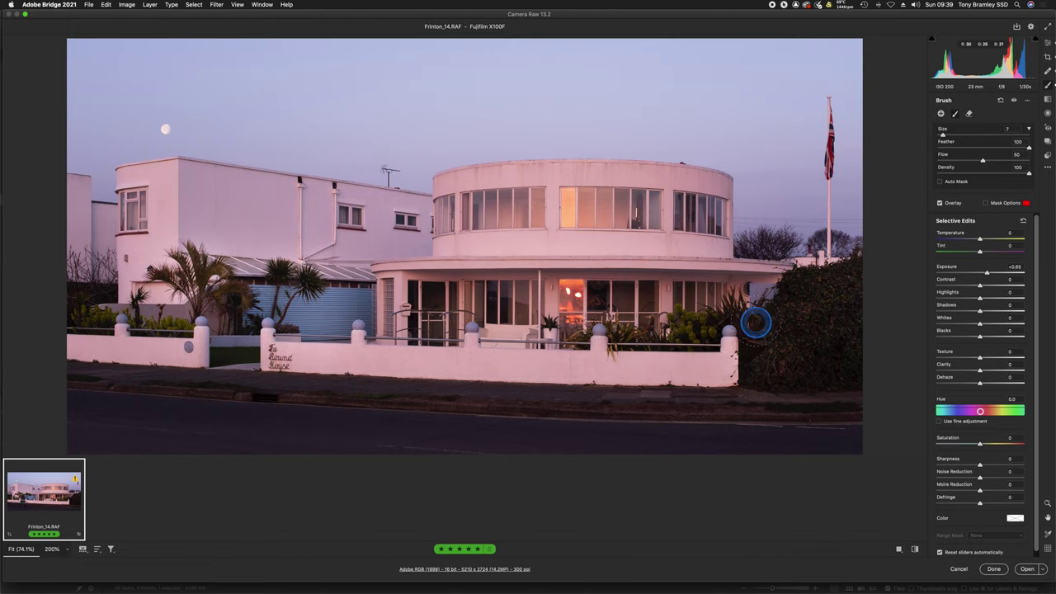
drag(764, 364, 753, 366)
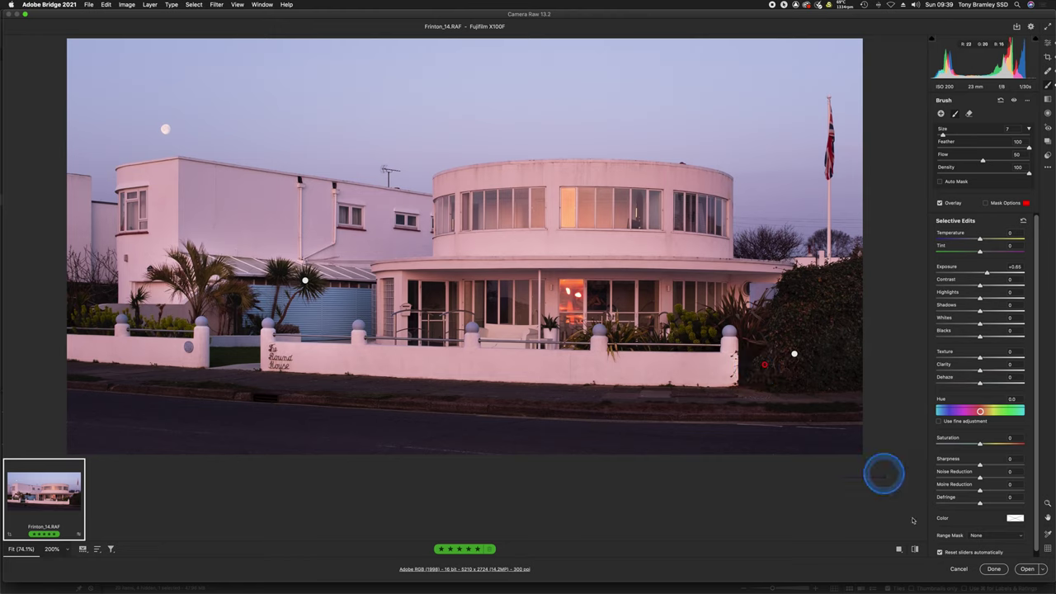
drag(981, 273, 988, 273)
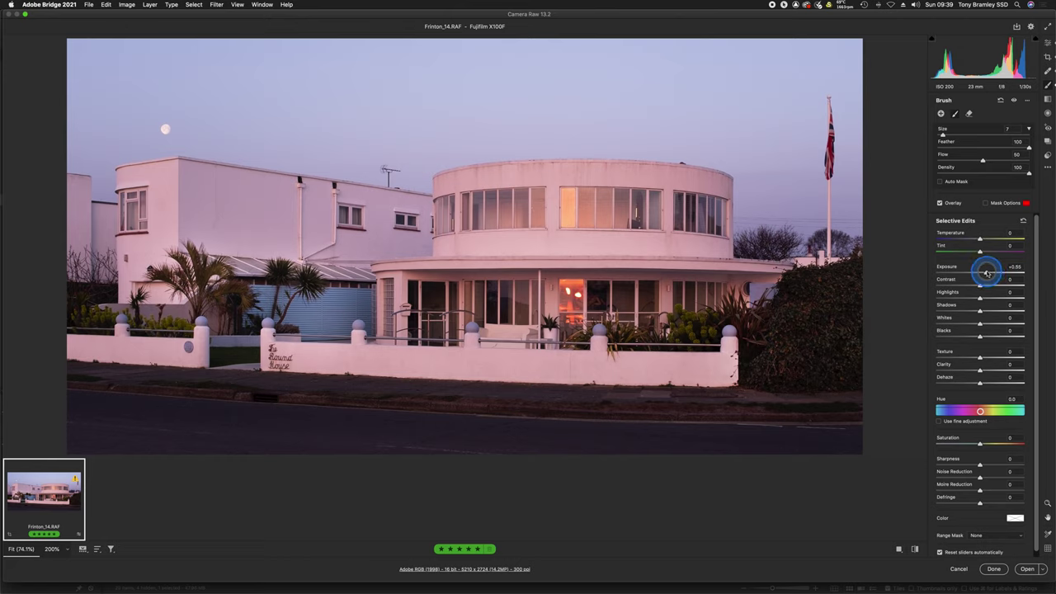
drag(987, 273, 987, 273)
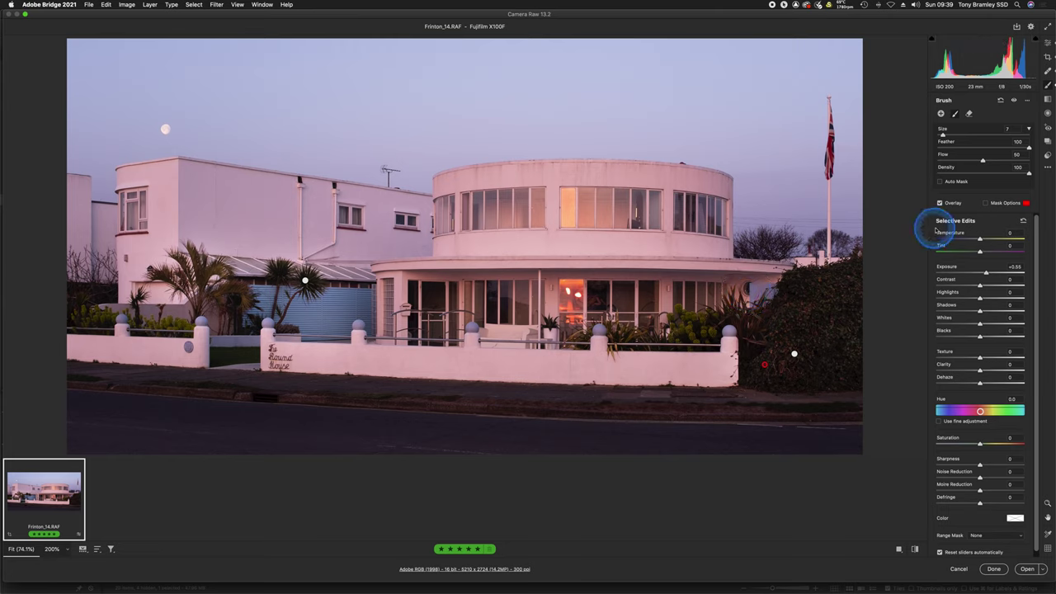
Select the existing hedge adjustment with a size 4 eraser and check its mask by switching the mask overlay on and off
click(970, 113)
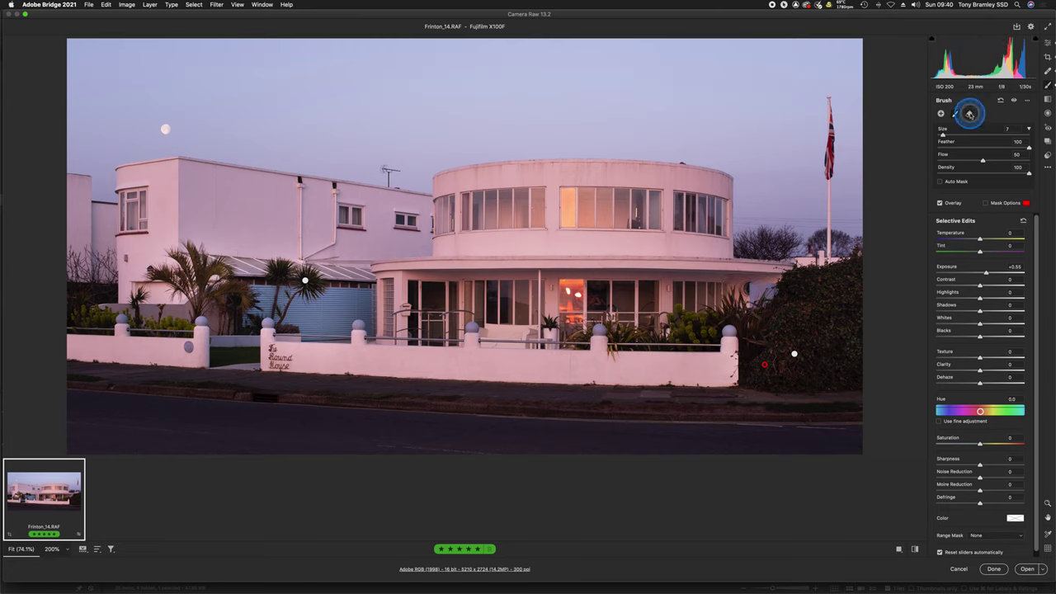
key(bracketleft)
key(bracketleft)
key(bracketleft)
key(bracketleft)
key(bracketleft)
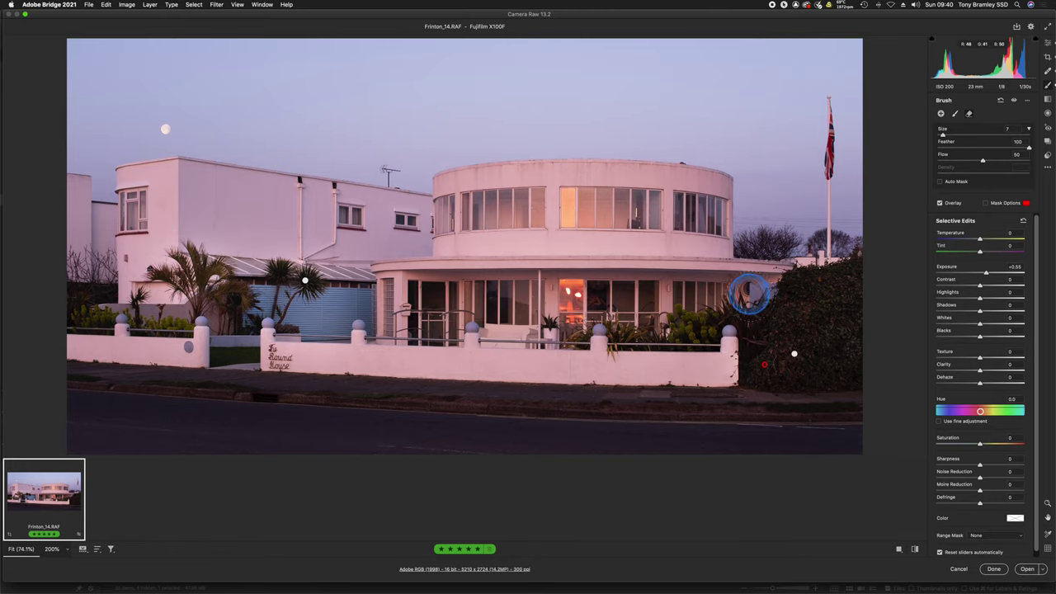
mouse_move(793, 353)
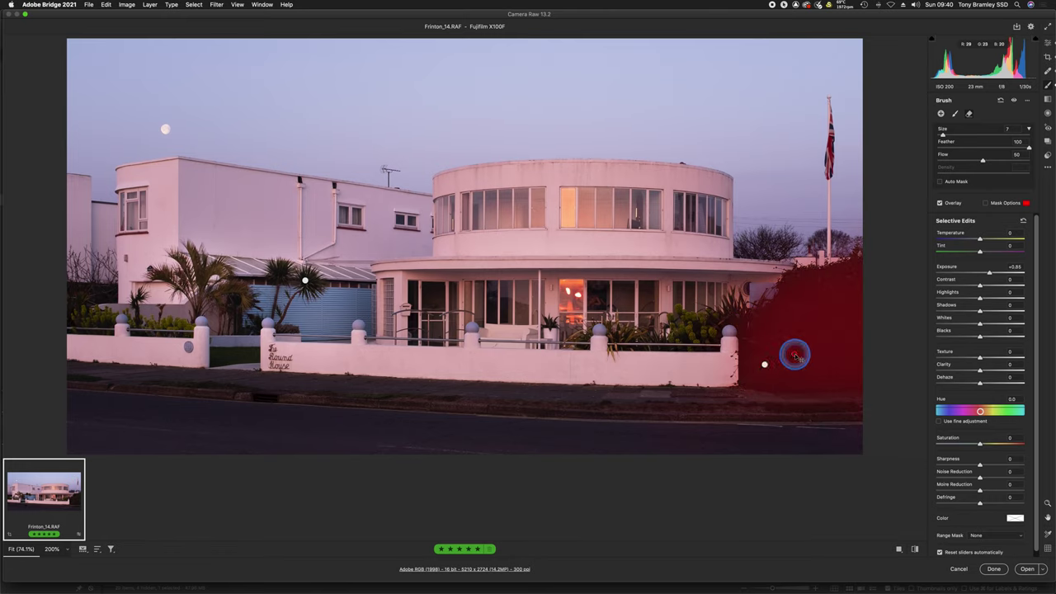
click(793, 354)
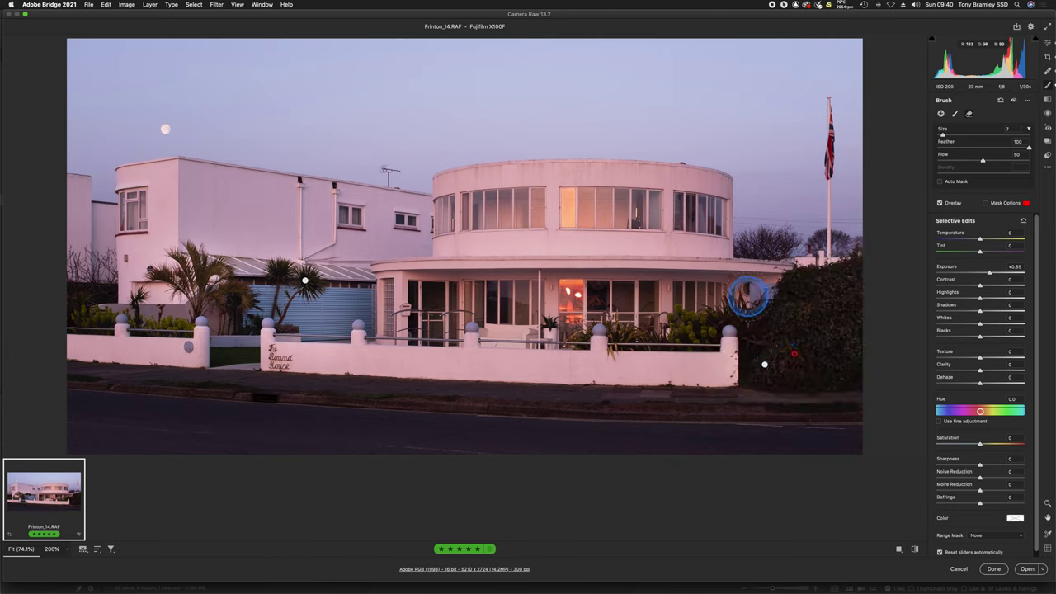
key(bracketleft)
key(bracketleft)
key(bracketleft)
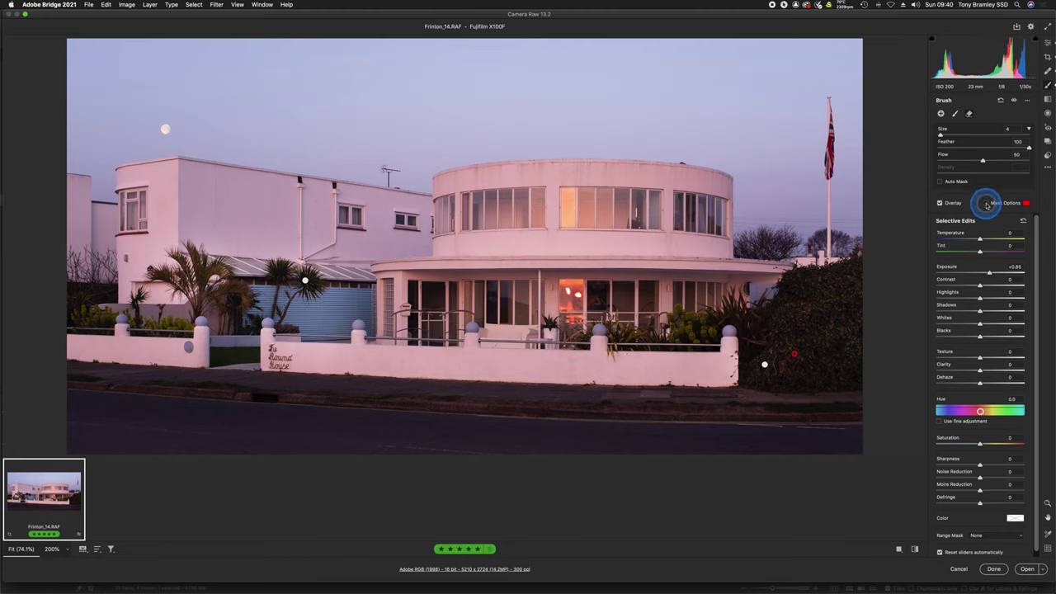
click(986, 204)
click(987, 204)
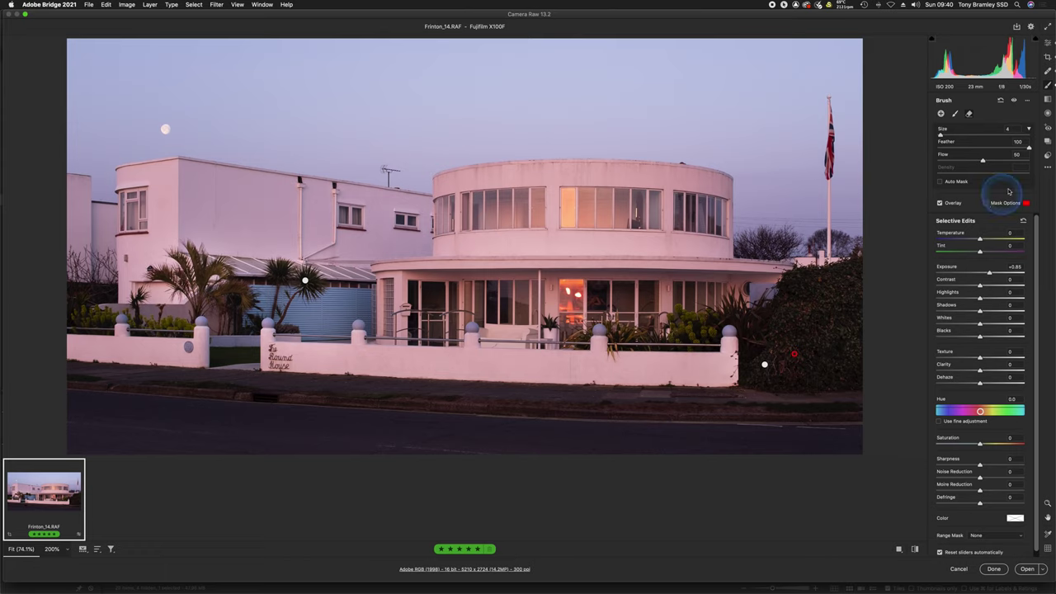
Darken the road with a graduated filter running from the photo's lower edge up to the ground-floor windows, setting its Exposure to -0.85
click(1047, 100)
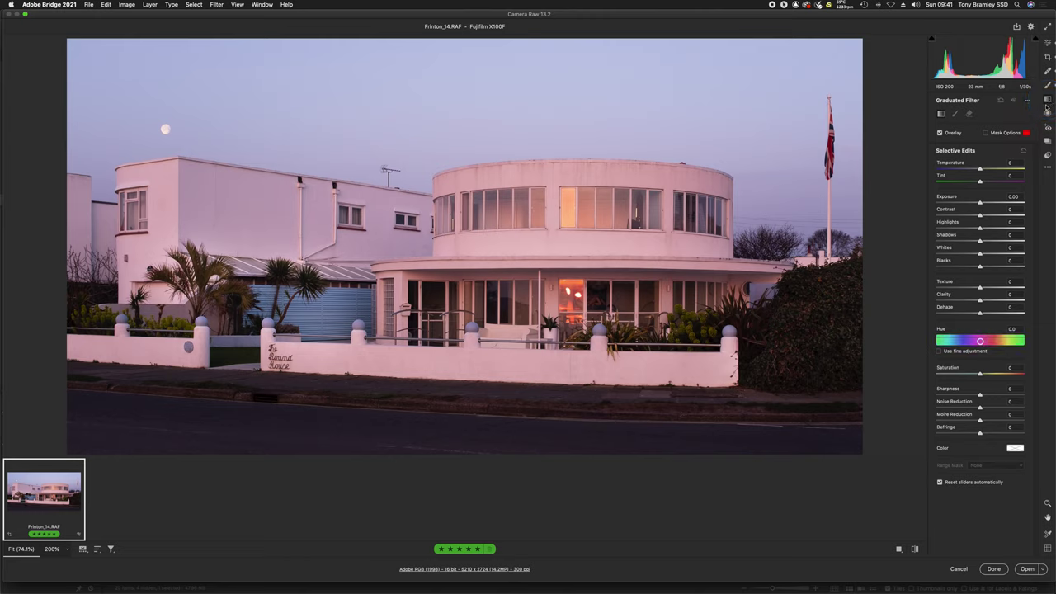
drag(980, 203, 972, 203)
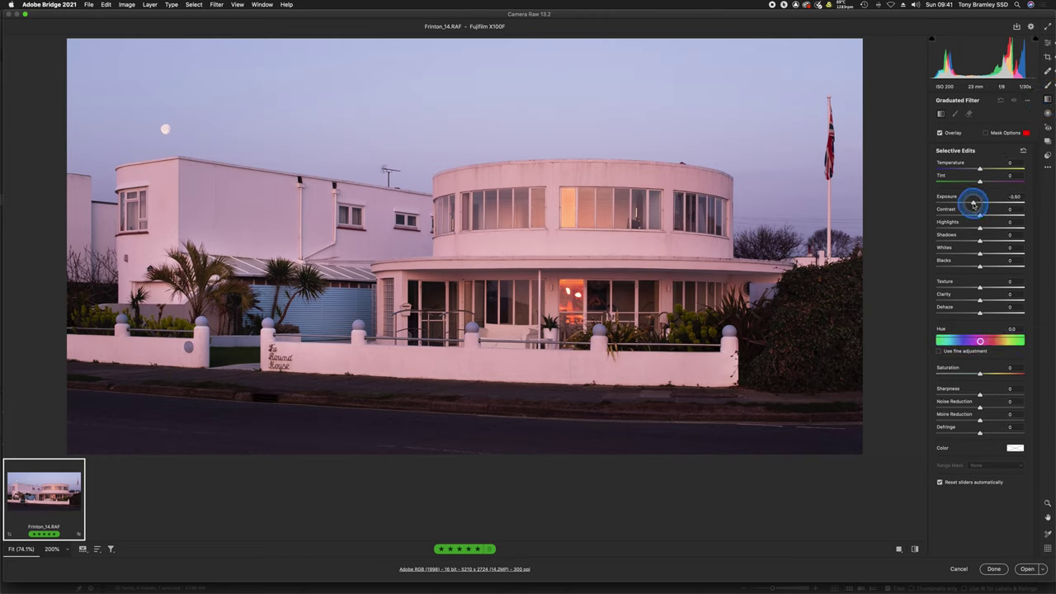
drag(511, 444, 511, 324)
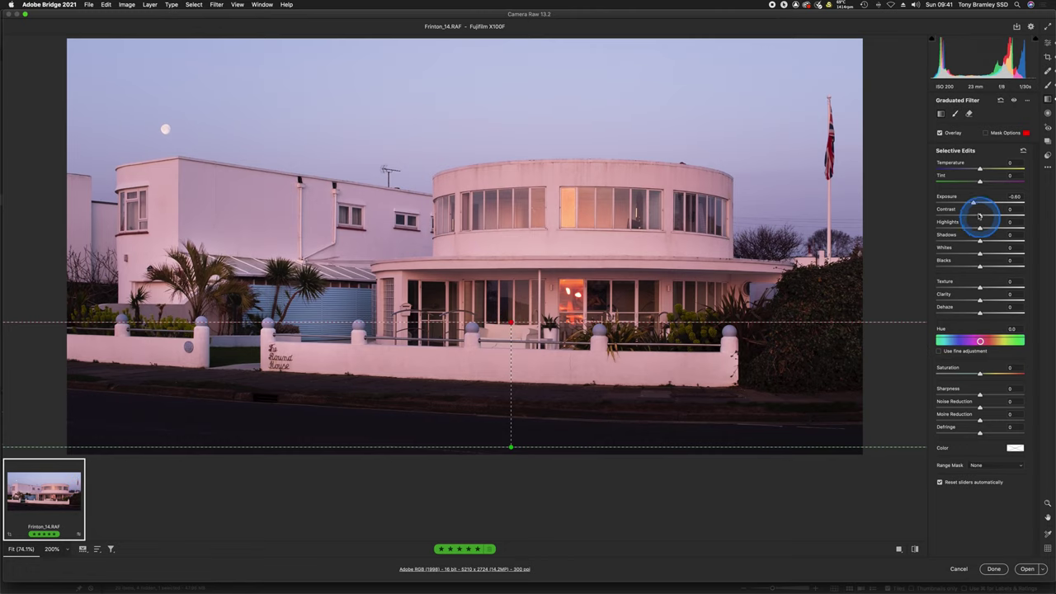
drag(974, 202, 975, 203)
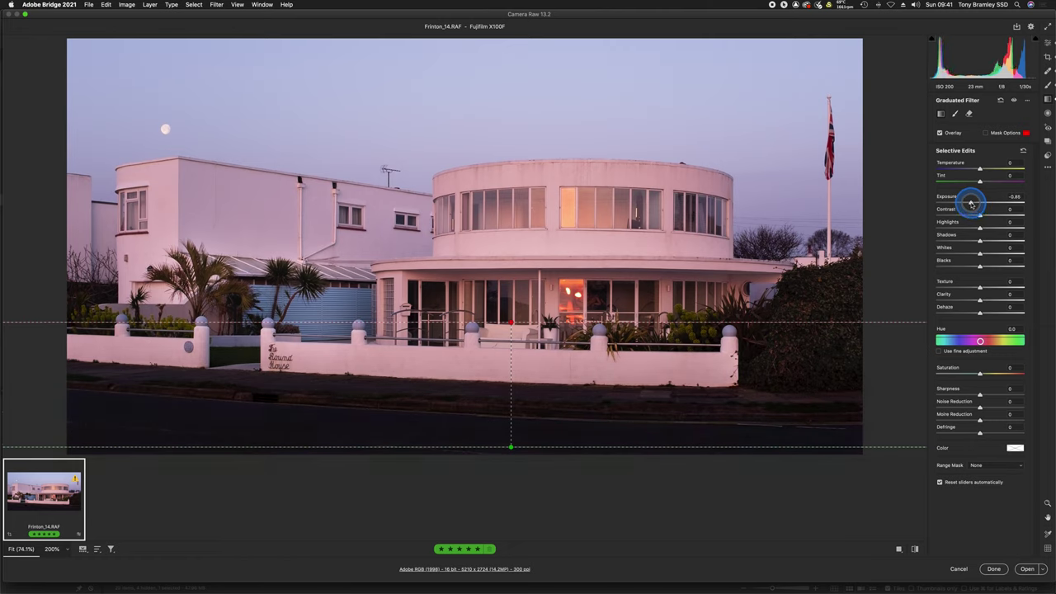
drag(971, 203, 972, 205)
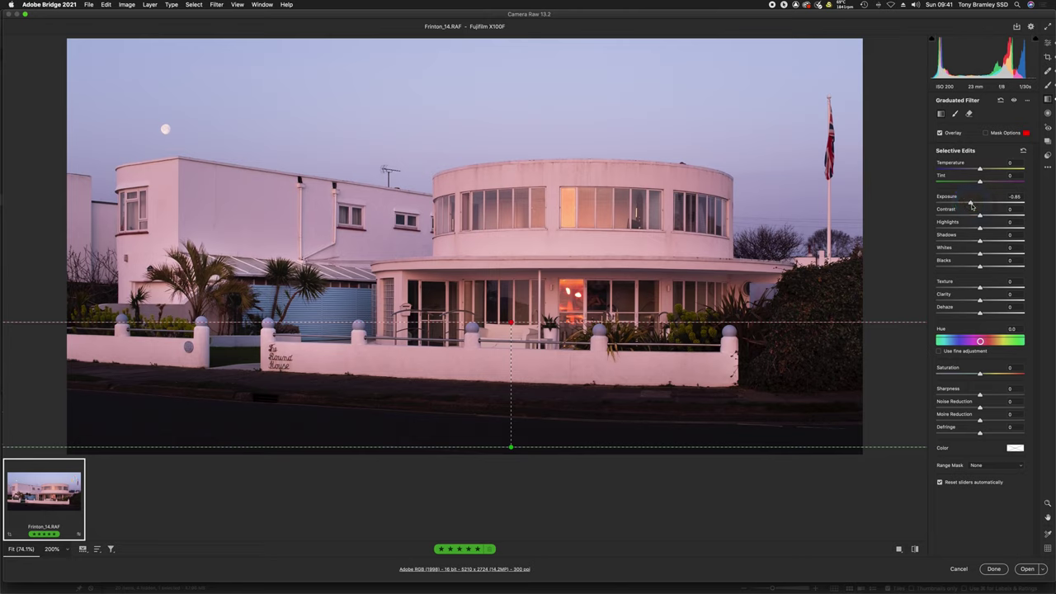
Add a second graduated filter from the upper sky down to the first-floor windows, setting its Exposure to -0.55
click(941, 117)
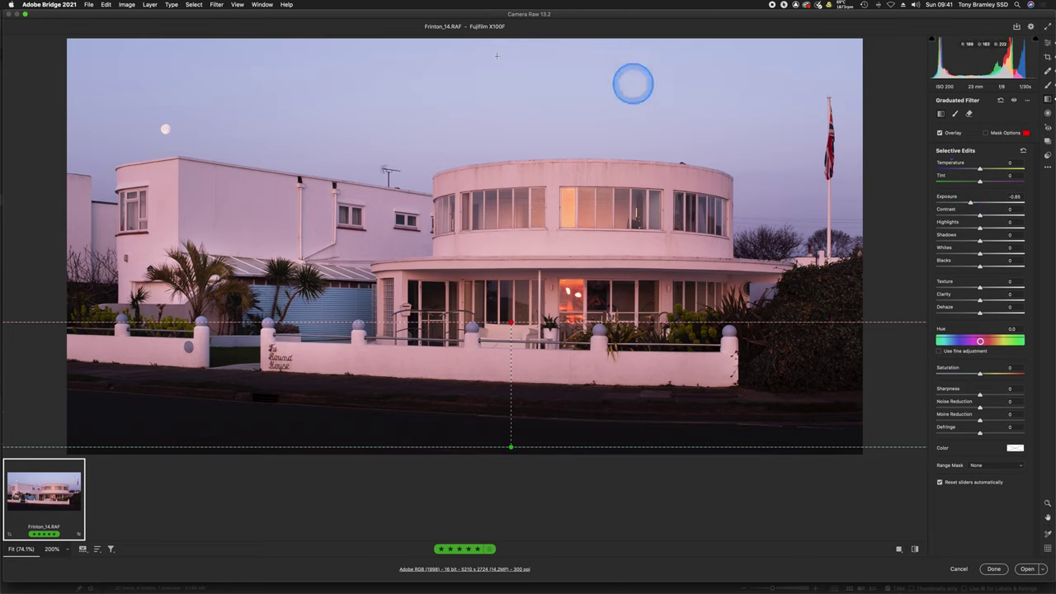
drag(497, 43, 496, 198)
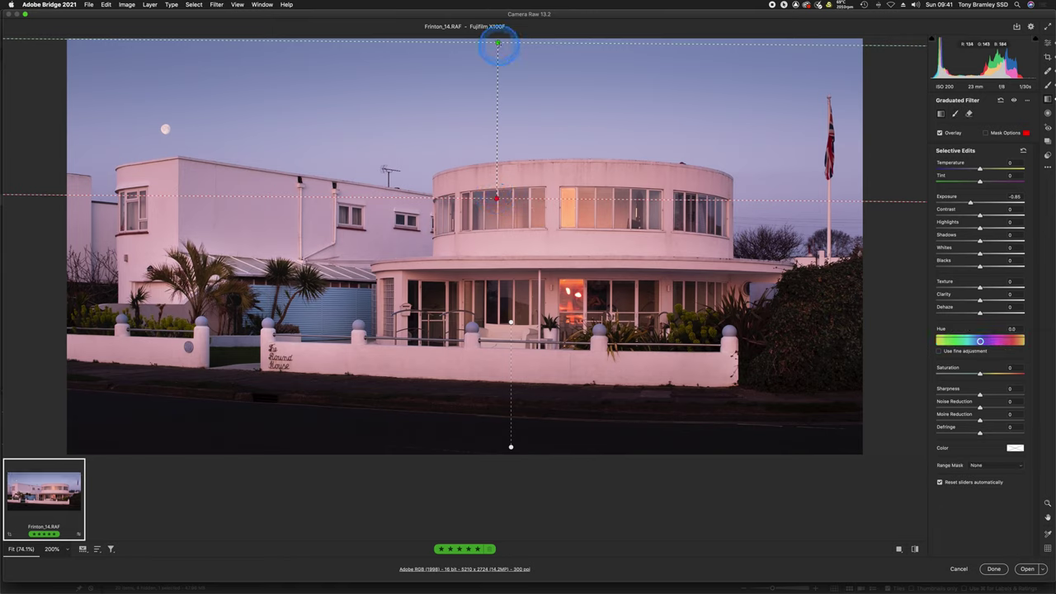
drag(497, 44, 497, 96)
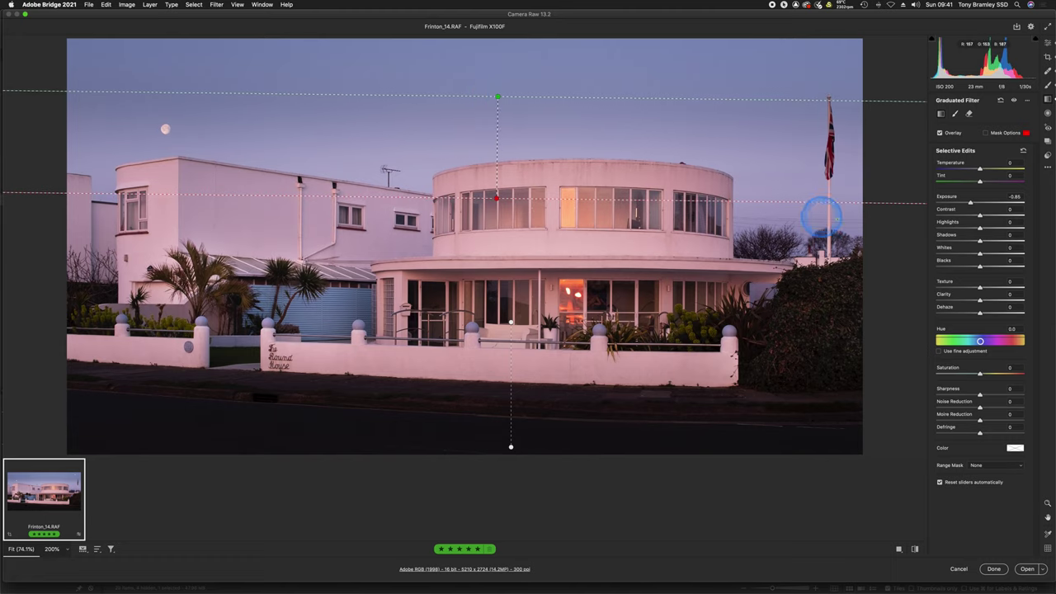
drag(970, 203, 973, 202)
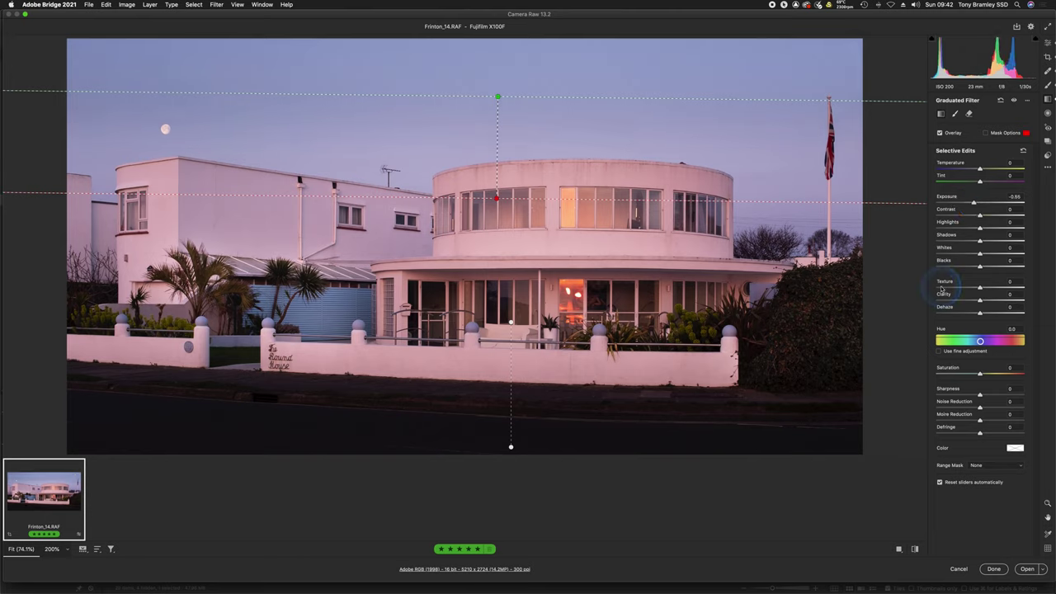
Rotate the photo 180° with two counterclockwise quarter turns, leaving empty space visible around it
click(1048, 58)
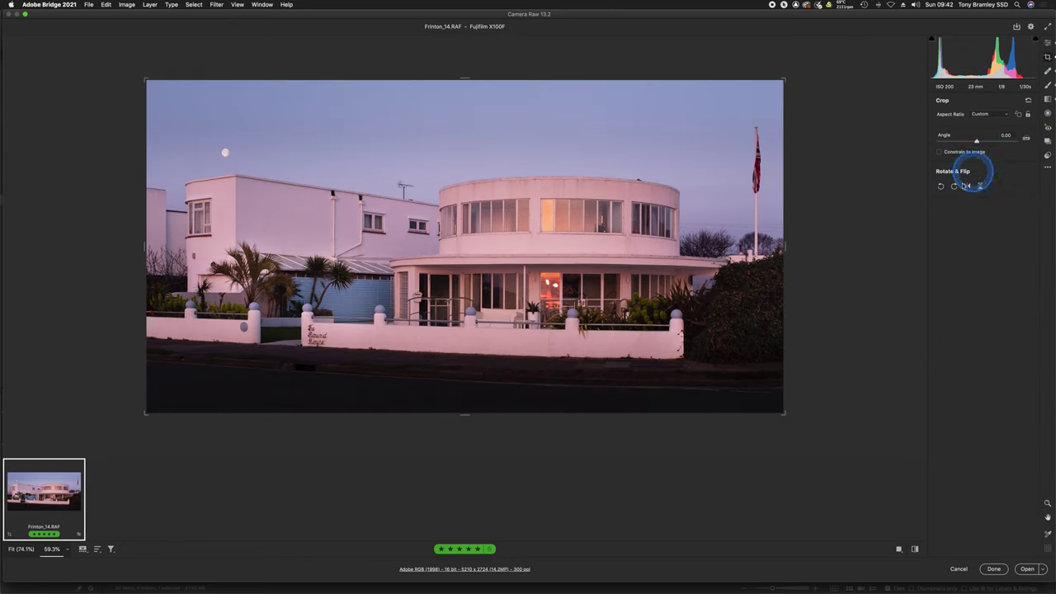
click(942, 188)
click(942, 188)
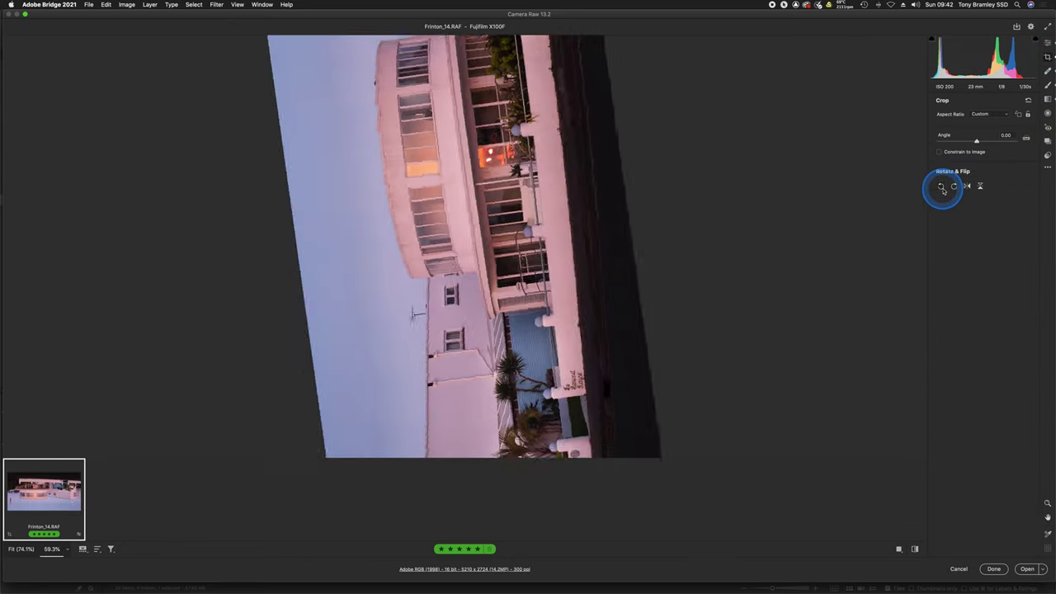
key(super+minus)
key(super+minus)
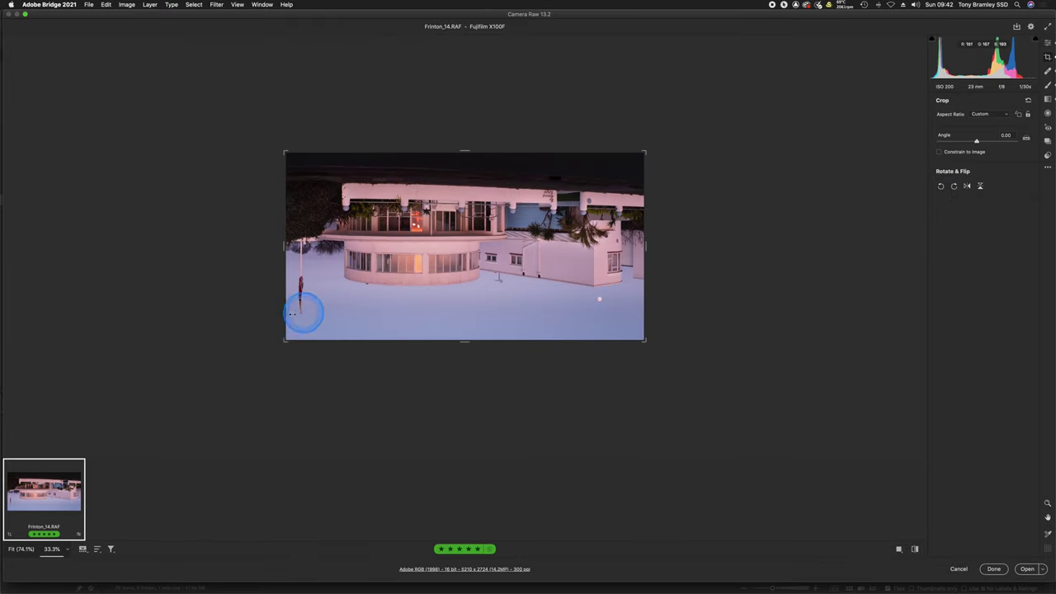
Stretch the sky's graduated filter from beyond the photo's edge to the canopy above the ground-floor windows, setting its Exposure to -0.70
click(1048, 100)
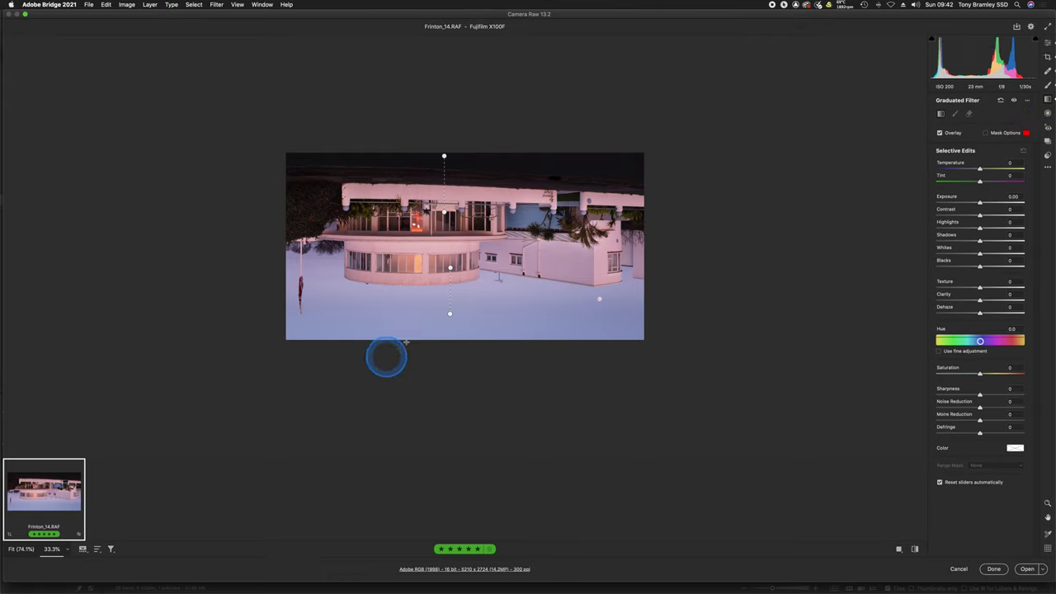
click(449, 314)
click(953, 257)
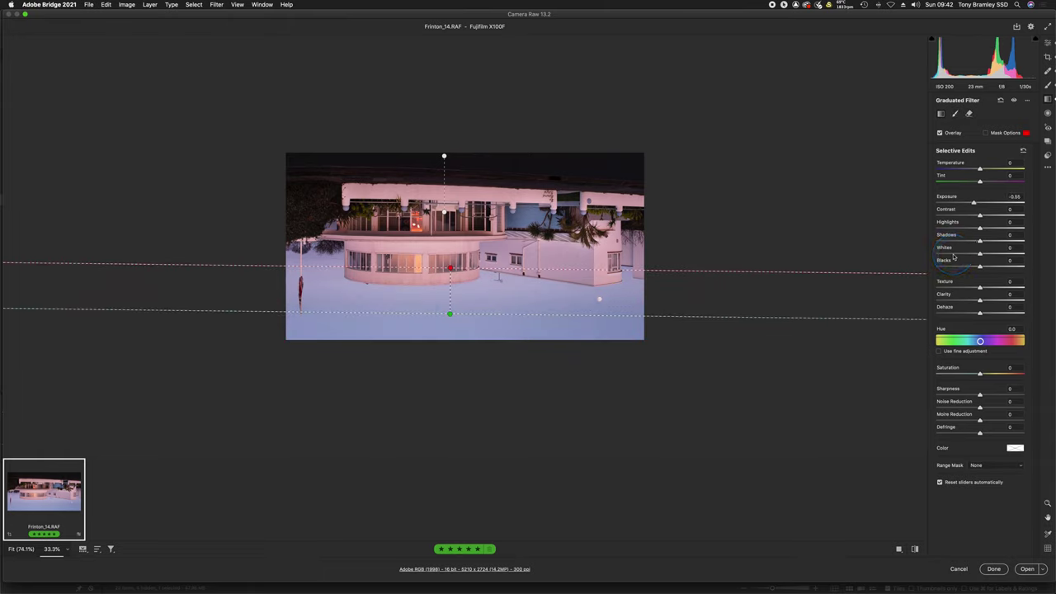
drag(471, 308, 449, 347)
drag(454, 273, 456, 249)
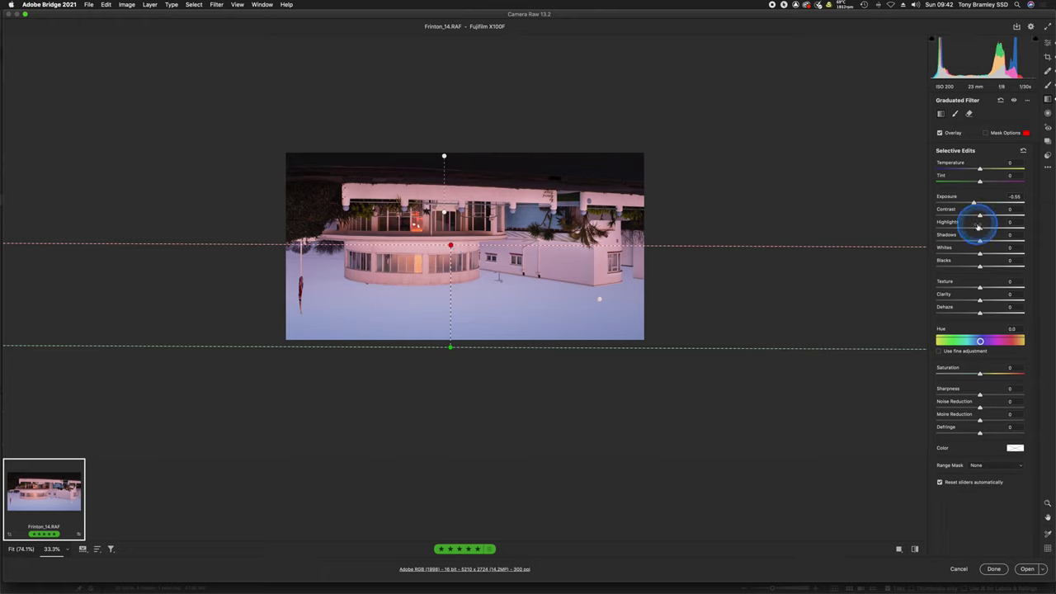
drag(974, 204, 972, 204)
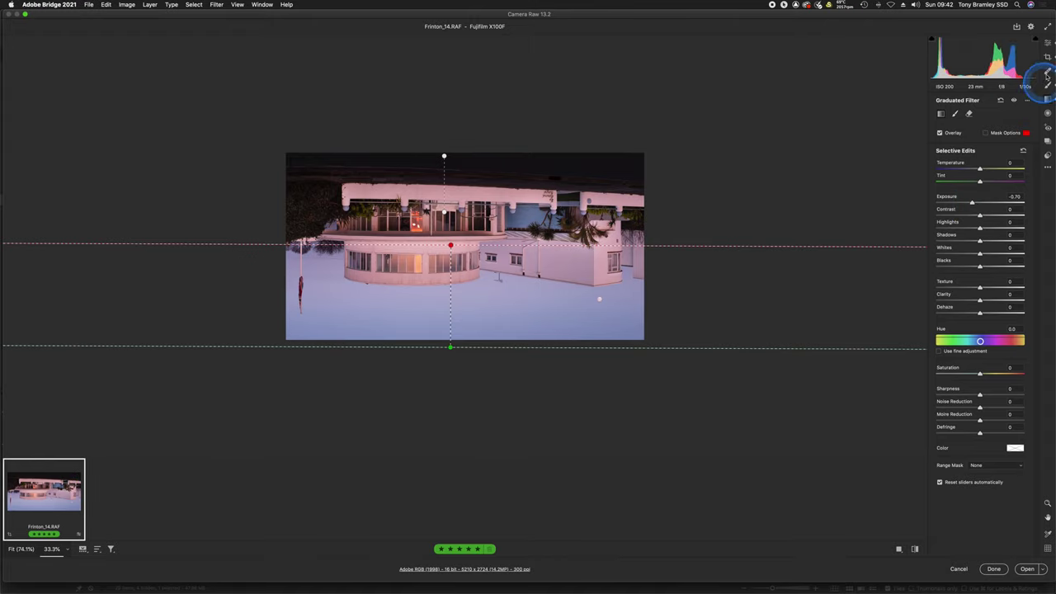
Turn the photo upright with two clockwise quarter turns and fit it in view
click(1048, 56)
click(954, 186)
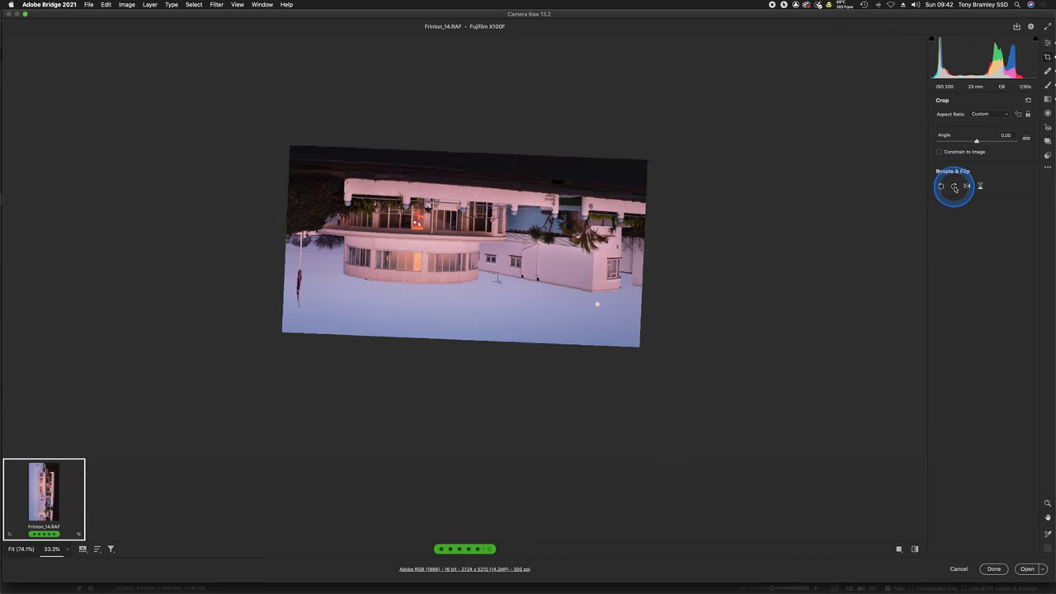
click(955, 187)
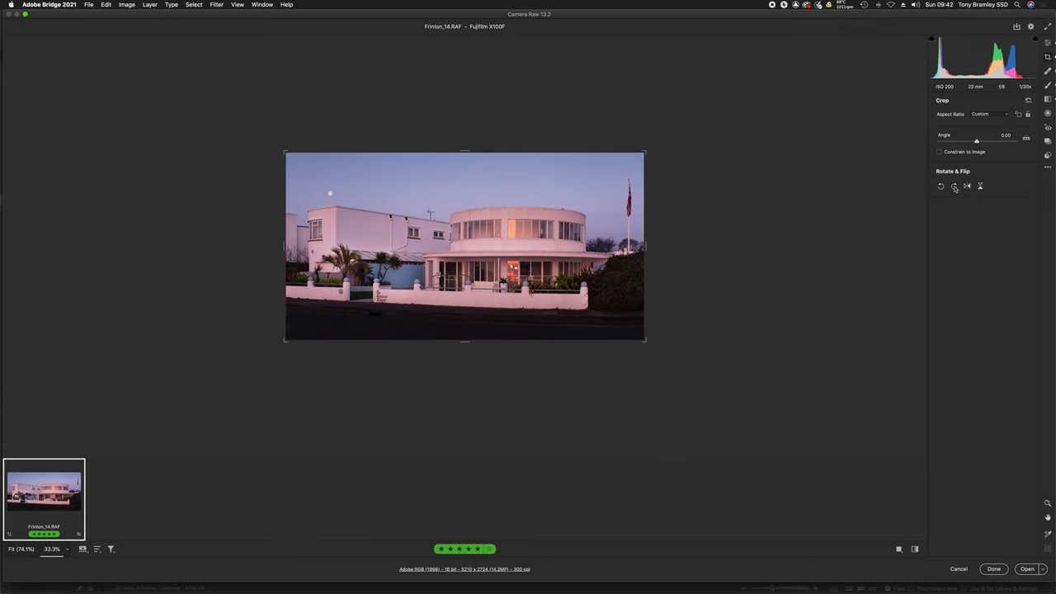
key(super+0)
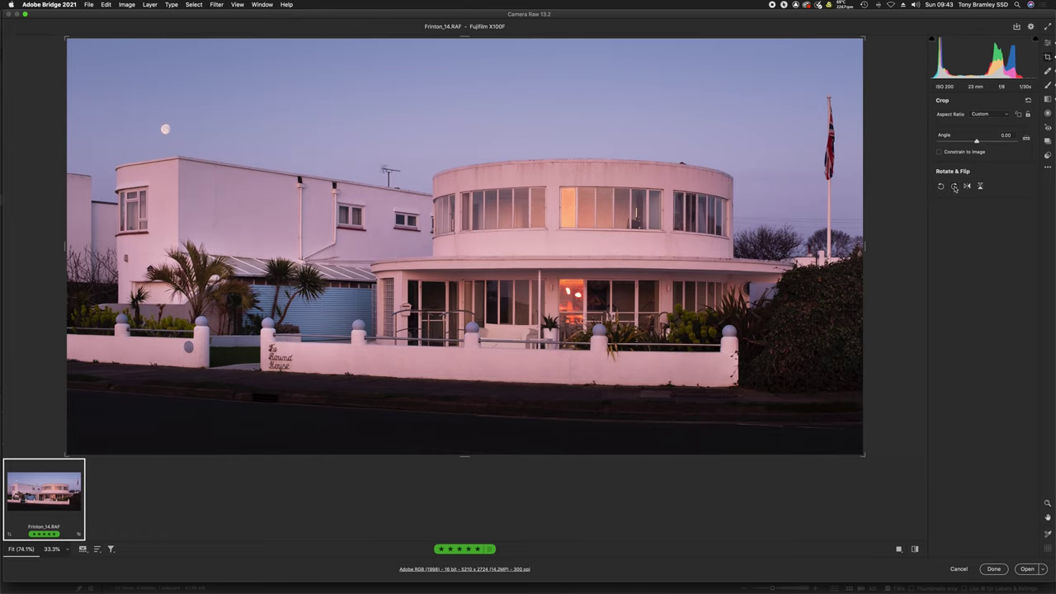
click(954, 187)
key(super+minus)
key(super+minus)
key(super+minus)
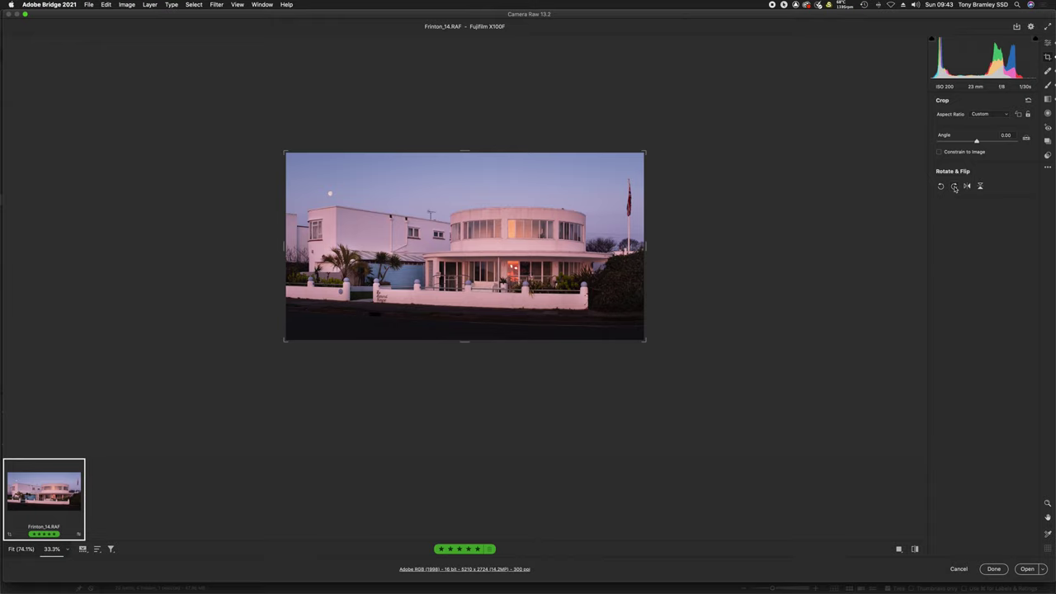
Open the edited photo in Photoshop and magnify the white side building's roofline, downpipes and aerial to 400%
click(1027, 569)
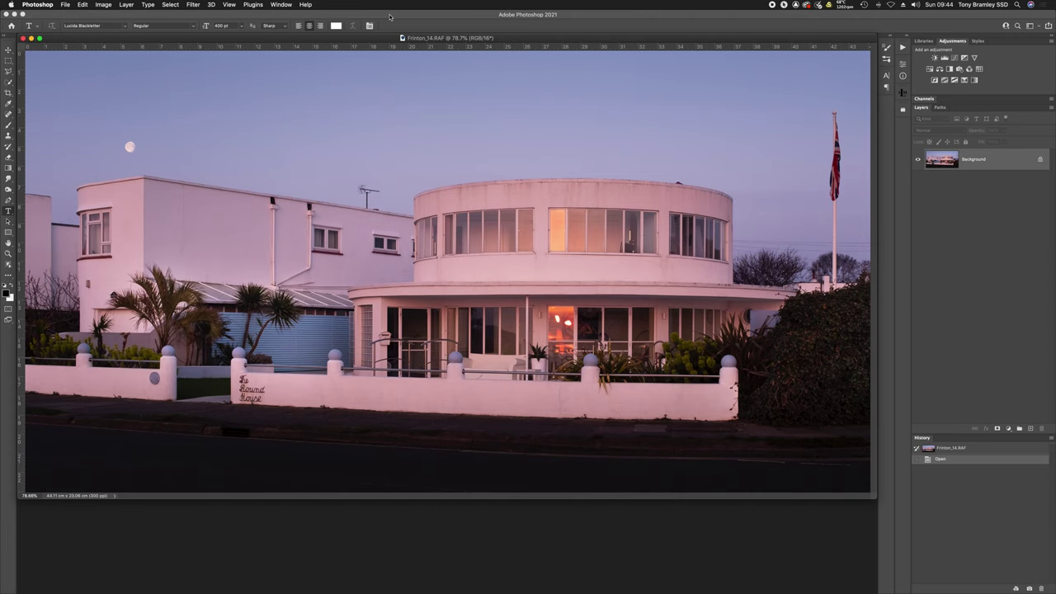
key(super+equal)
key(super+equal)
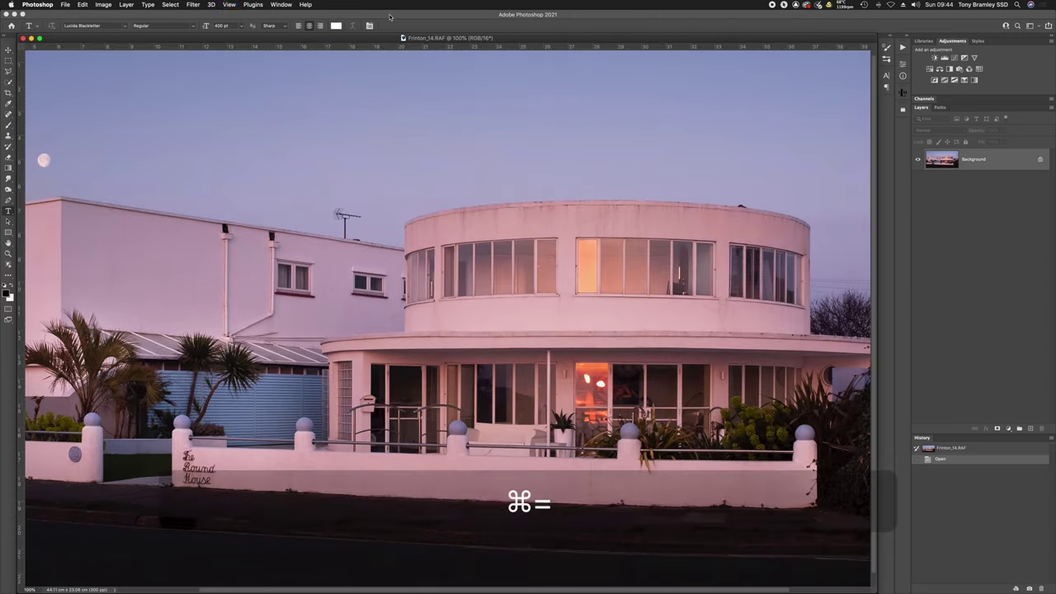
drag(236, 209, 578, 318)
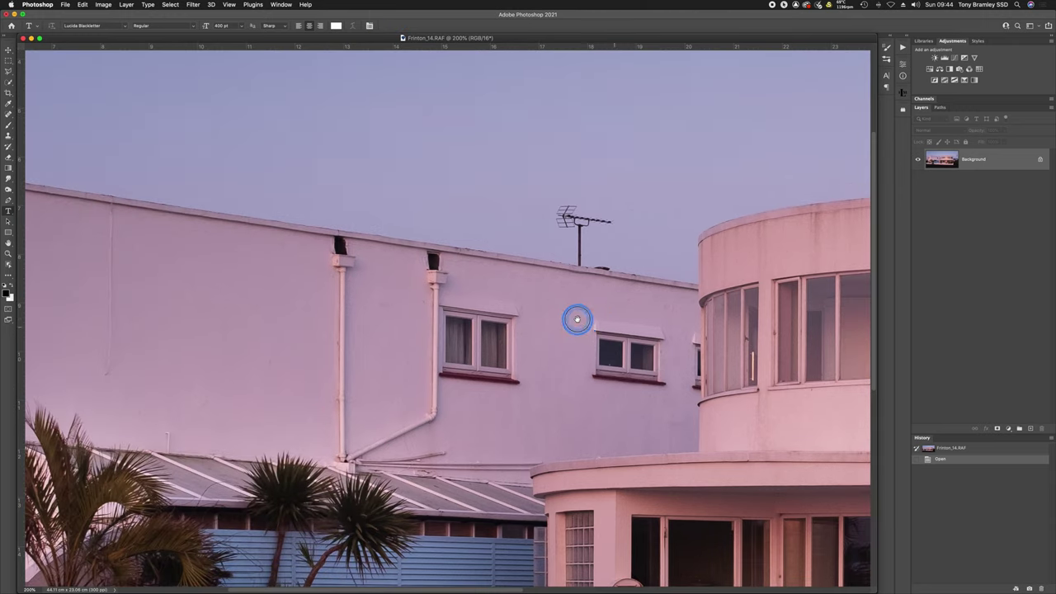
key(super+equal)
key(super+equal)
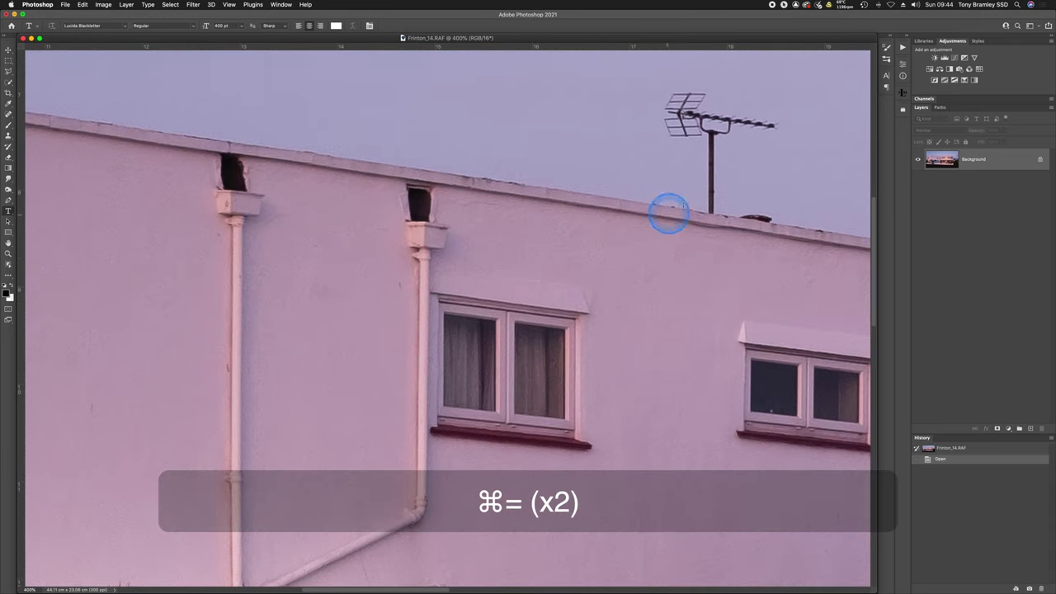
Remove the rooftop aerial's mast with a small Content-Aware Spot Healing Brush, from above the roof edge up to the antenna head
drag(759, 187, 471, 286)
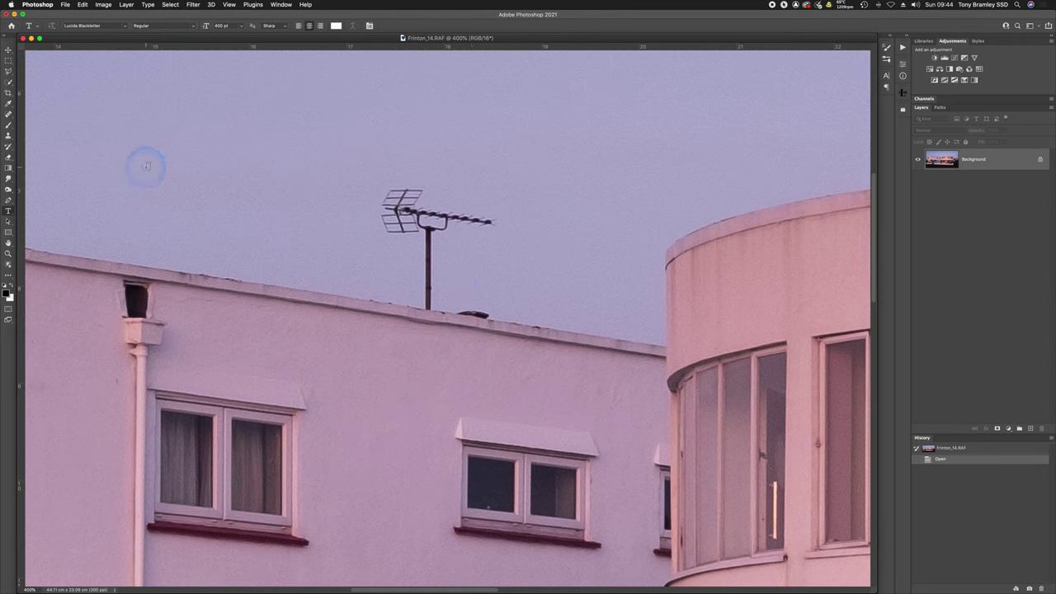
key(j)
click(11, 116)
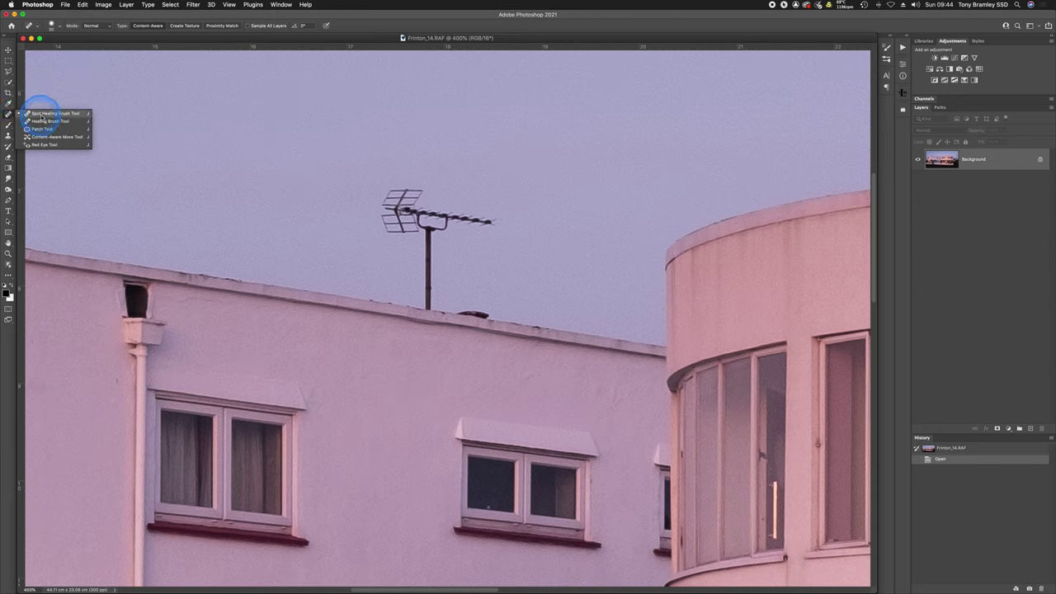
click(51, 113)
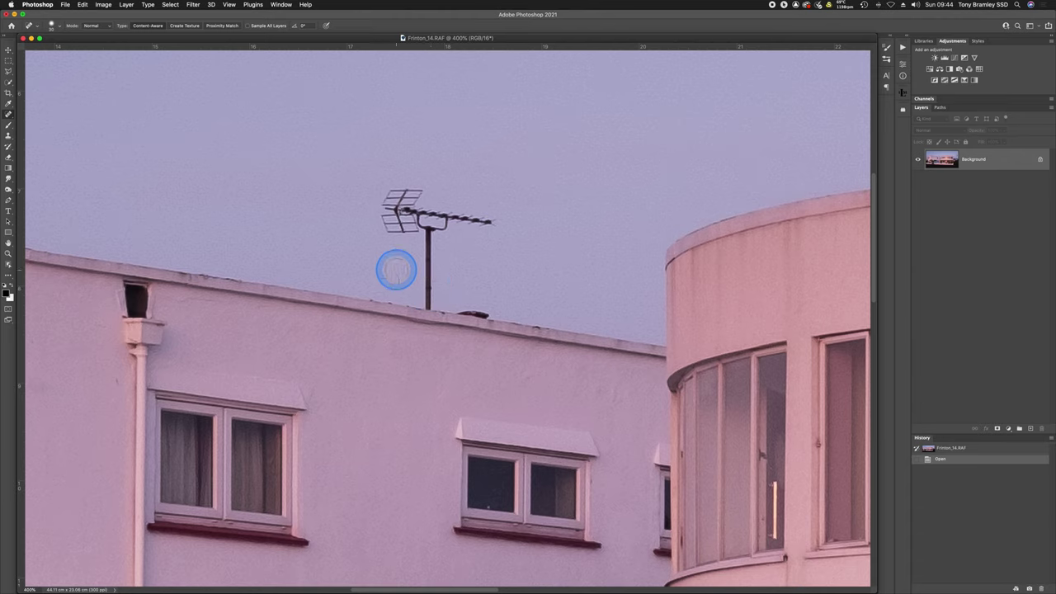
key(bracketleft)
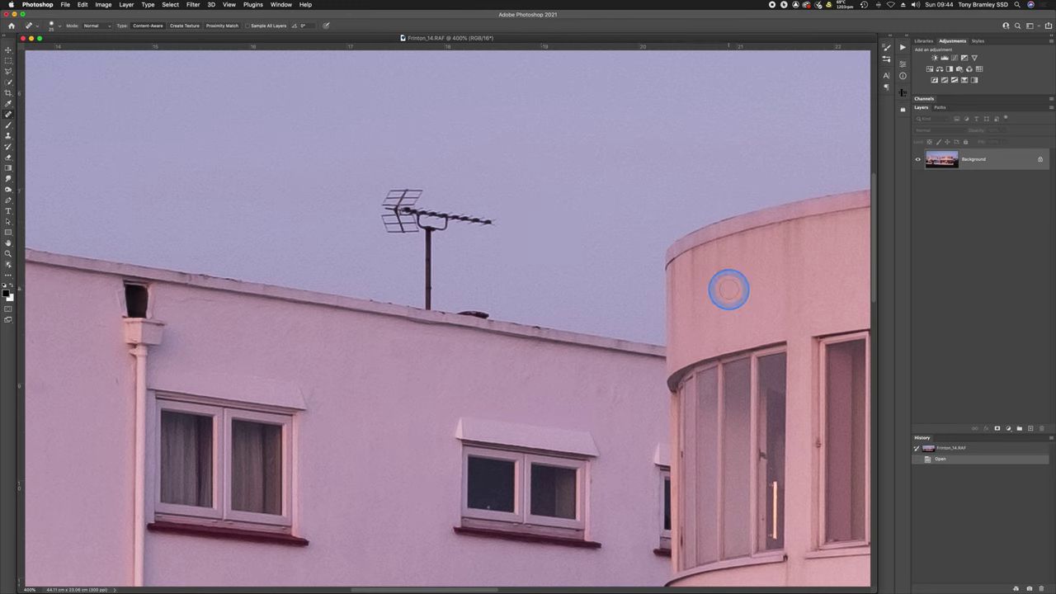
key(bracketright)
key(bracketright)
key(bracketright)
key(bracketright)
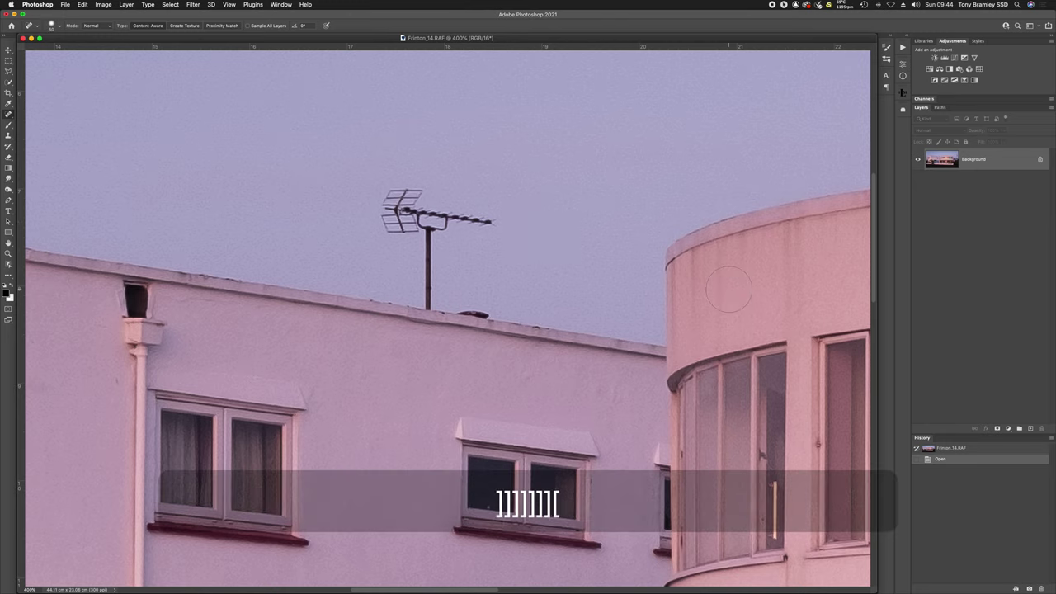
key(bracketleft)
key(bracketleft)
key(bracketleft)
key(bracketleft)
key(bracketleft)
key(bracketleft)
key(bracketleft)
key(bracketleft)
key(bracketright)
key(bracketright)
key(bracketright)
key(bracketright)
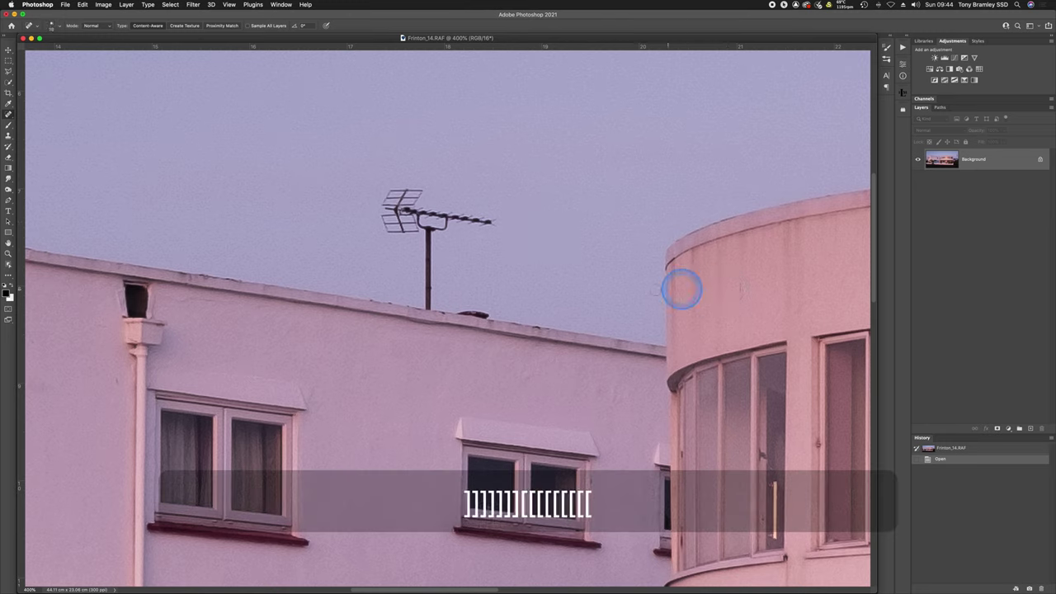
key(bracketleft)
key(bracketleft)
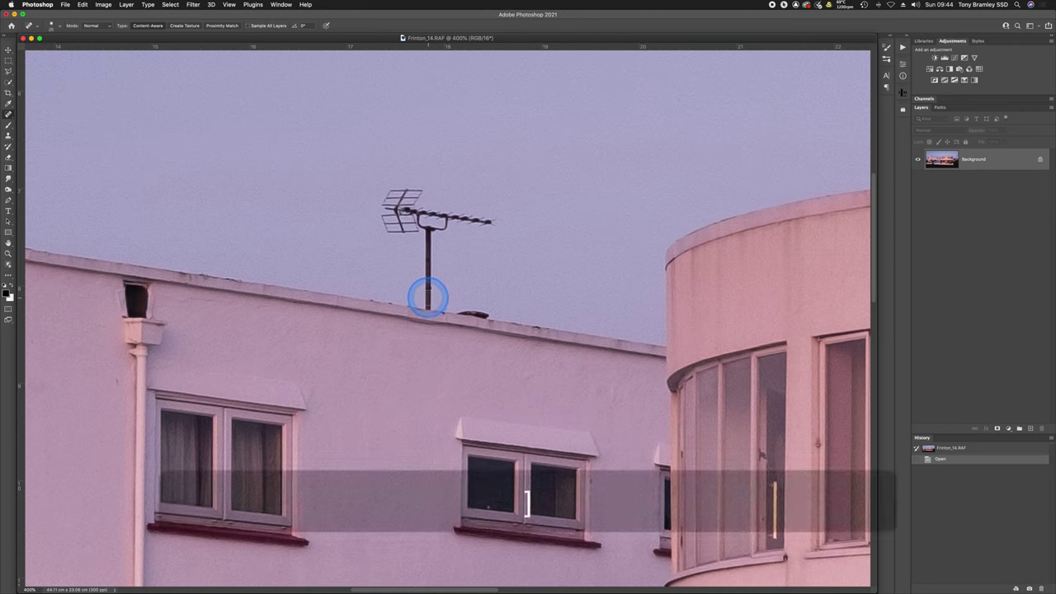
drag(428, 301, 427, 235)
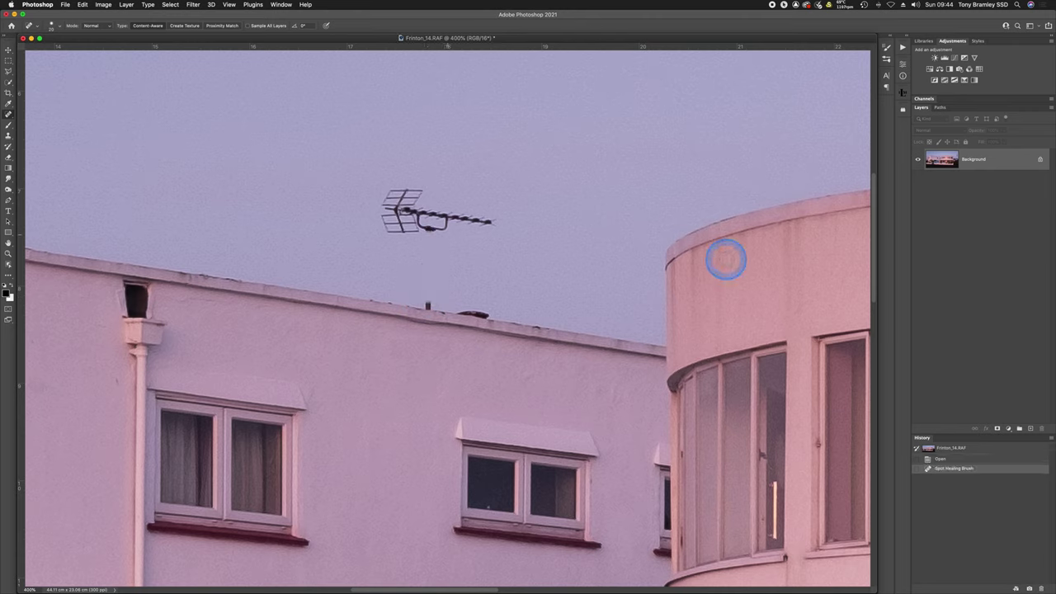
Heal away the remaining antenna head from the sky, working in short strokes from its boom to its reflector grid
key(bracketleft)
drag(492, 220, 449, 216)
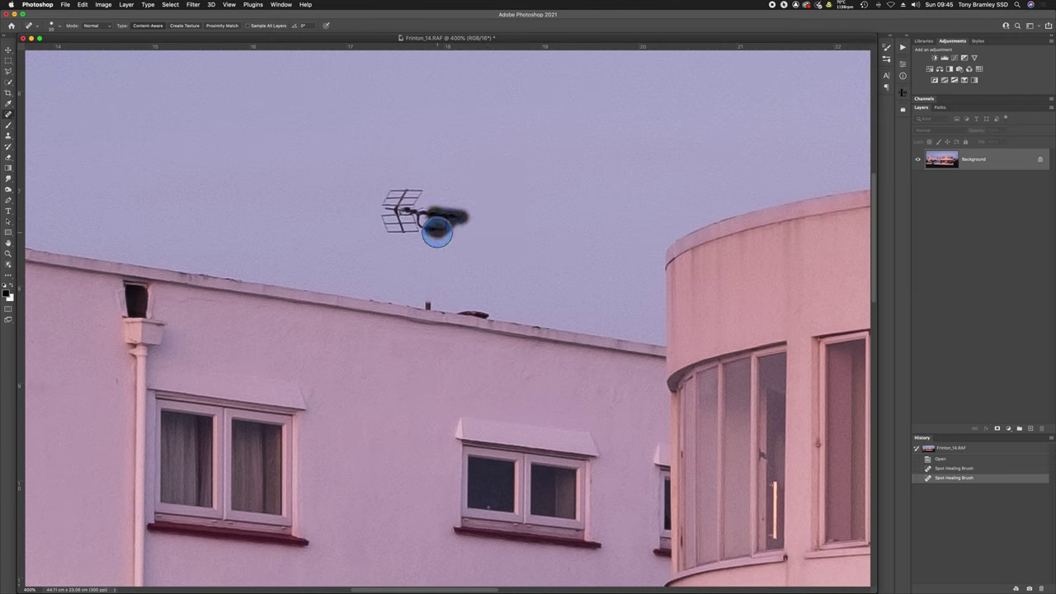
drag(434, 230, 434, 231)
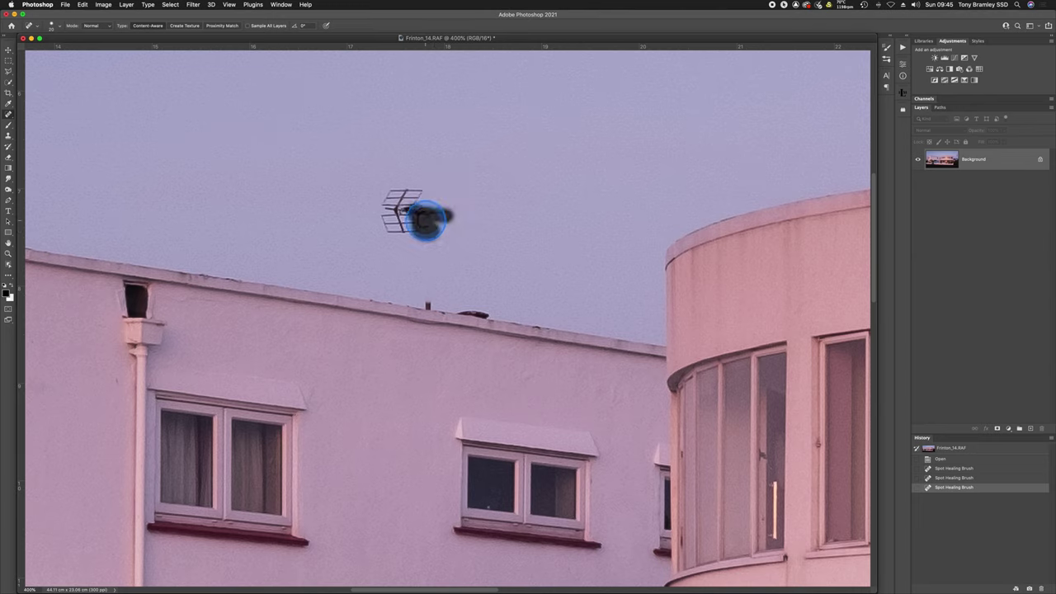
drag(425, 219, 425, 221)
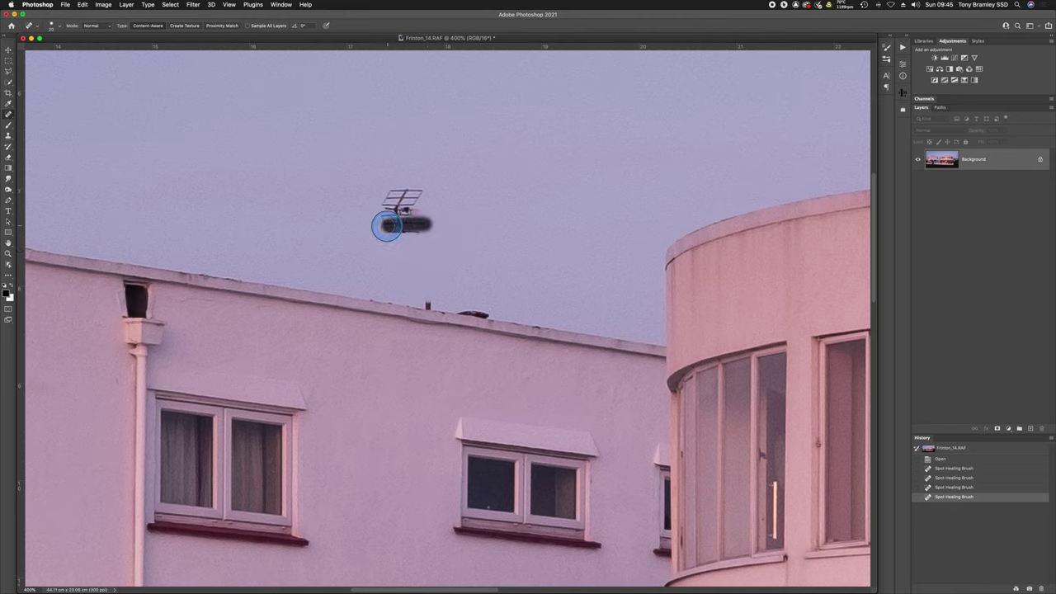
mouse_move(423, 231)
mouse_down()
mouse_move(424, 212)
mouse_move(385, 211)
mouse_move(388, 189)
mouse_move(378, 195)
mouse_move(412, 195)
mouse_move(394, 199)
mouse_up()
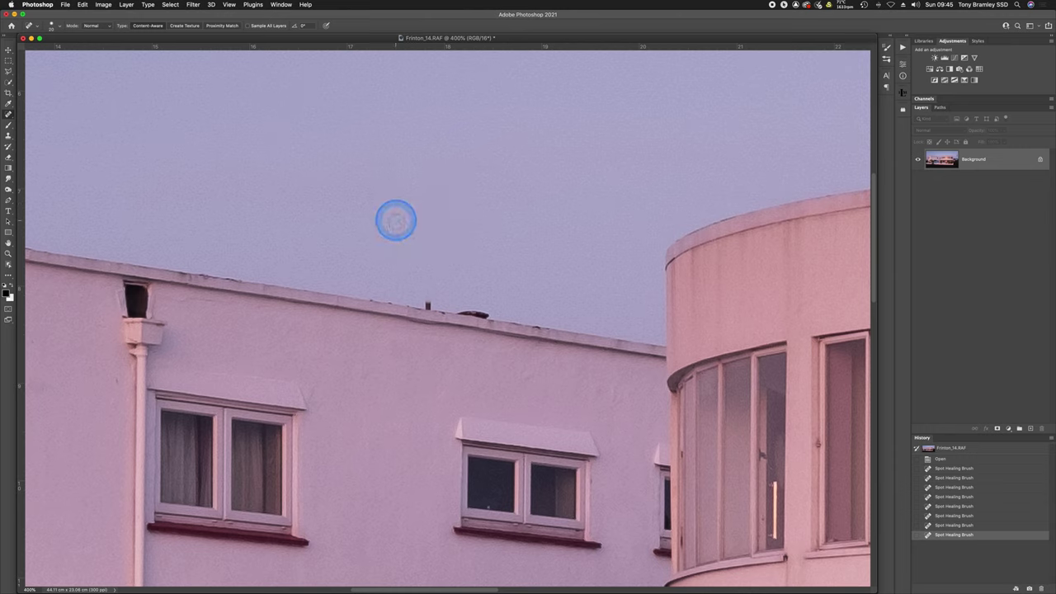
click(400, 218)
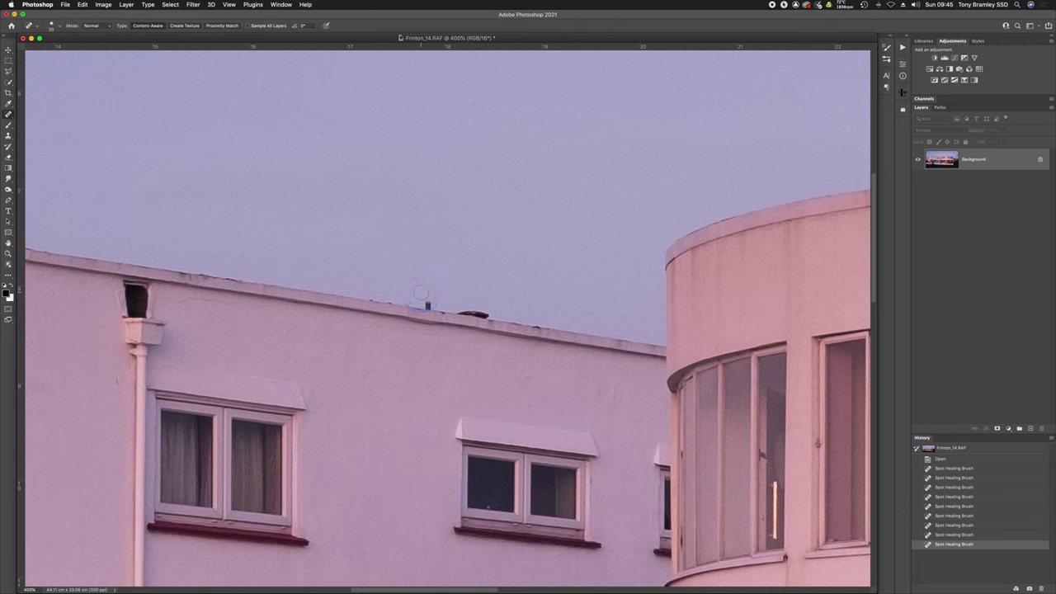
Clone out the leftover mast stump on the roofline using a small Clone Stamp brush
key(s)
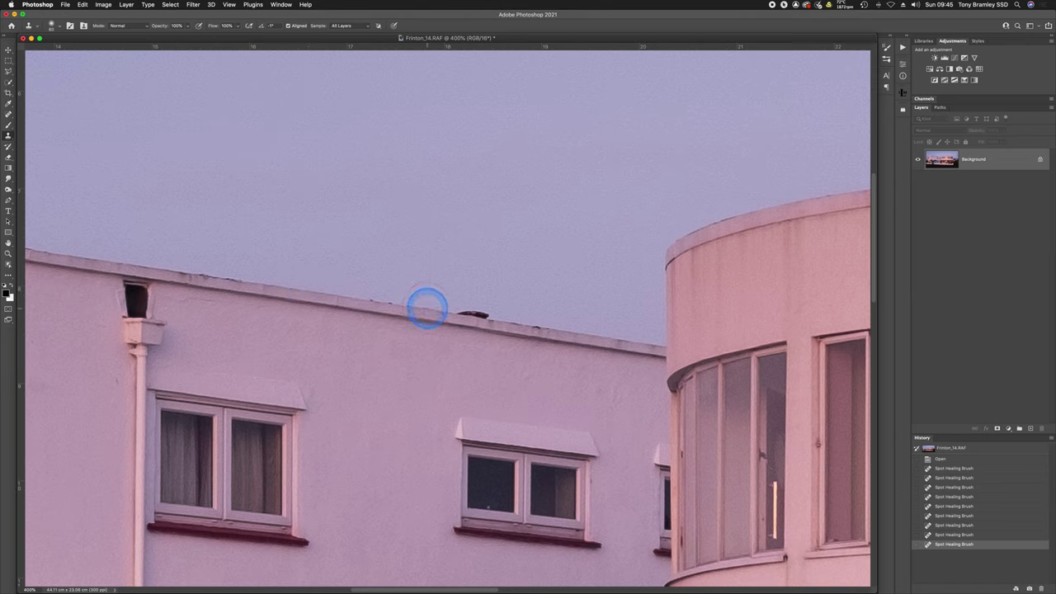
key(bracketleft)
key(bracketleft)
key(bracketleft)
key(bracketleft)
key(bracketleft)
key(bracketleft)
key(bracketleft)
key(bracketleft)
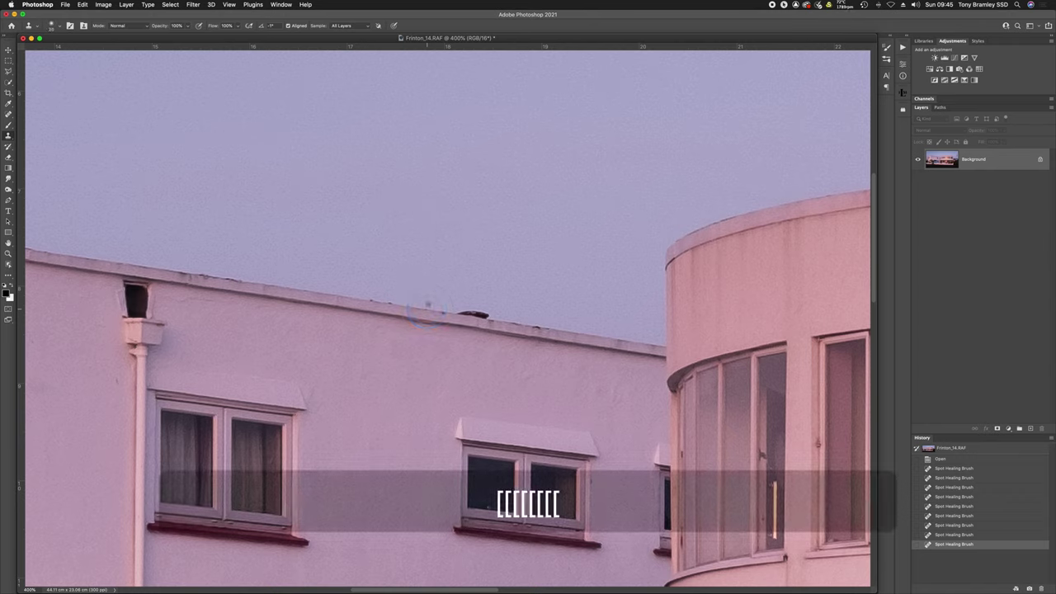
click(428, 309)
click(428, 306)
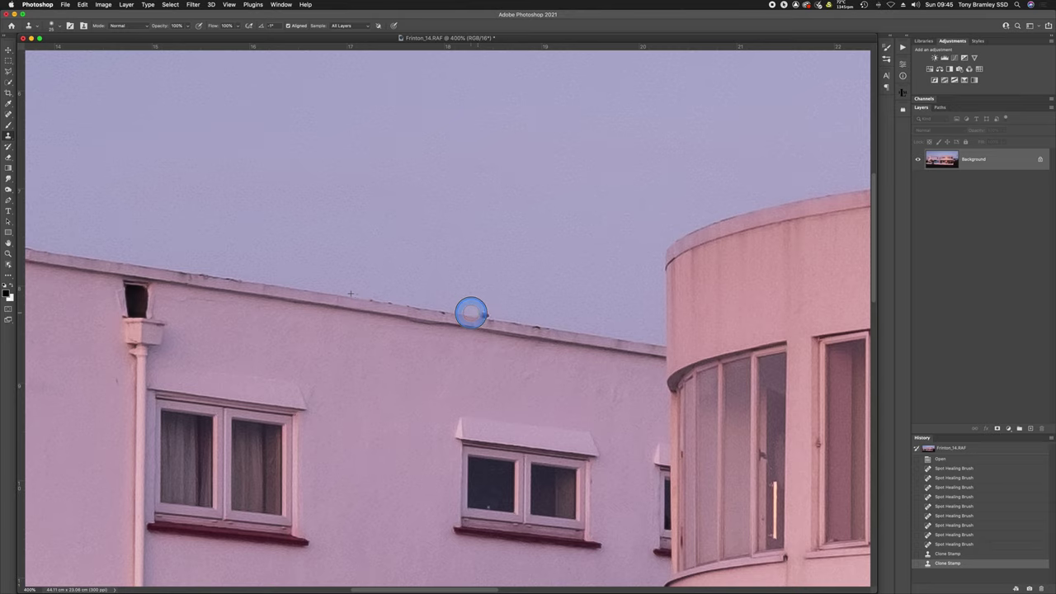
Clone clean roof edge and sky over the dark object beside the former mast position
click(471, 313)
click(482, 315)
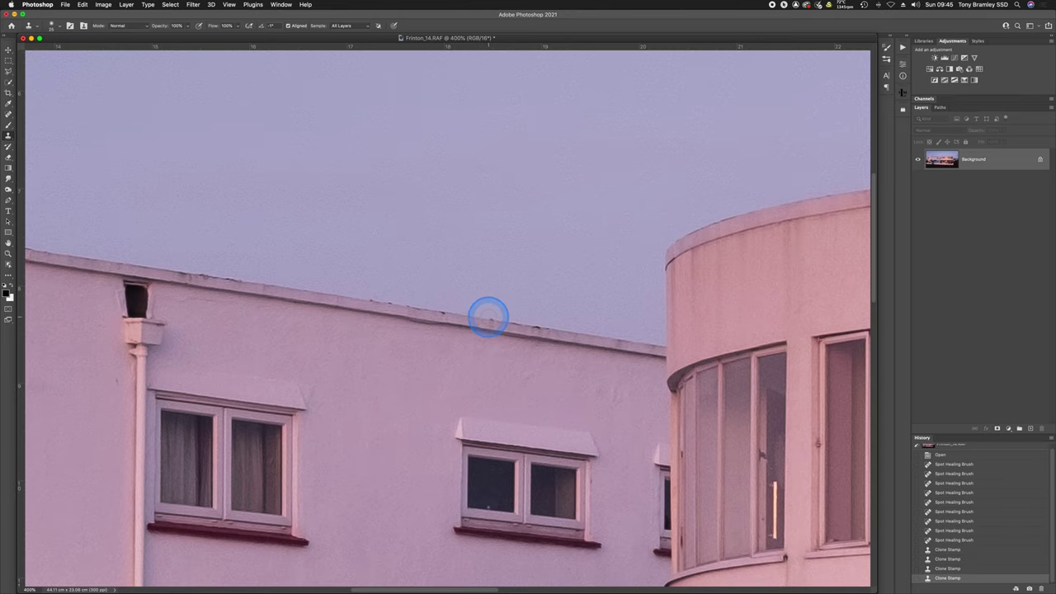
click(489, 316)
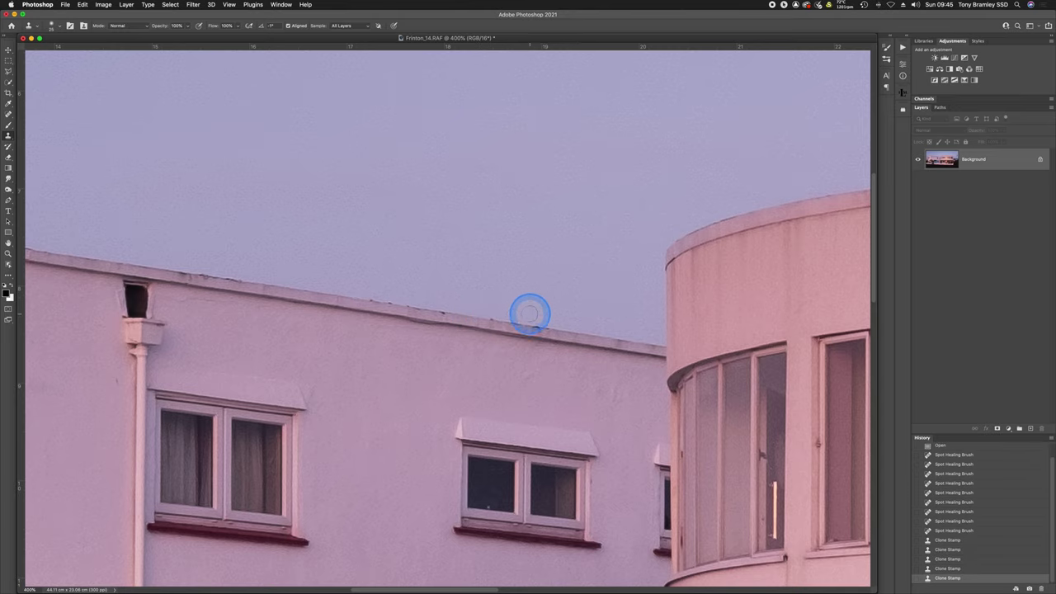
Clone out the thin twig above the garden wall in front of the white sofa, below the metal rail
scroll(494, 330, down, 15)
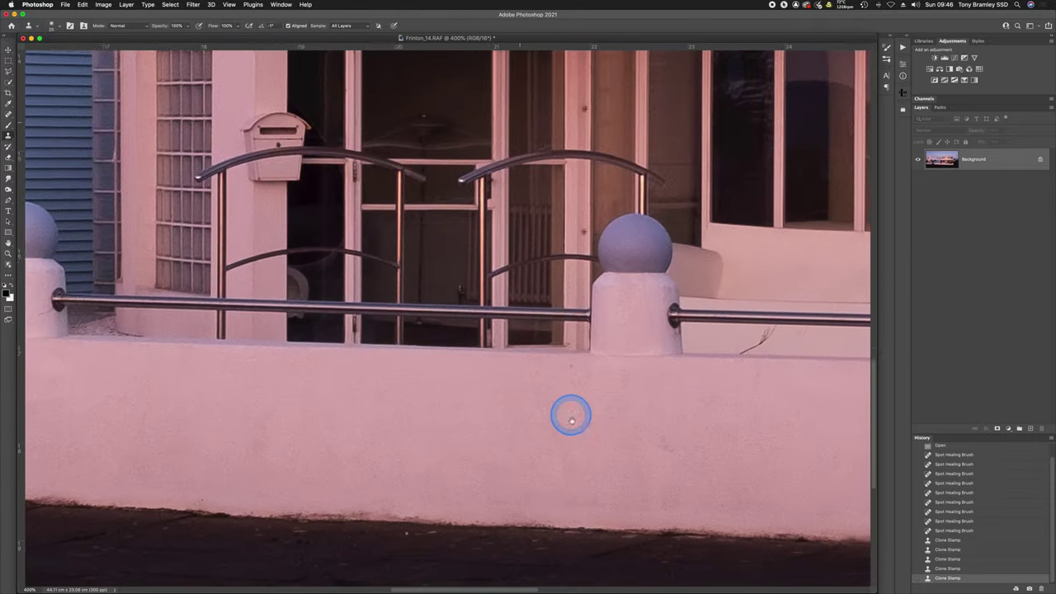
scroll(643, 412, down, 3)
drag(707, 410, 509, 443)
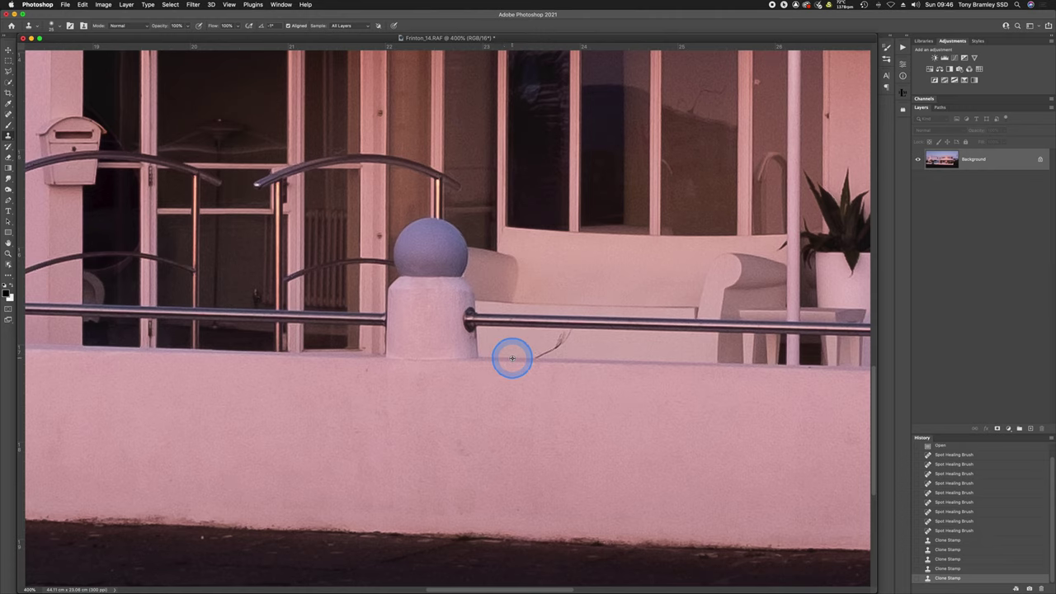
drag(534, 360, 560, 344)
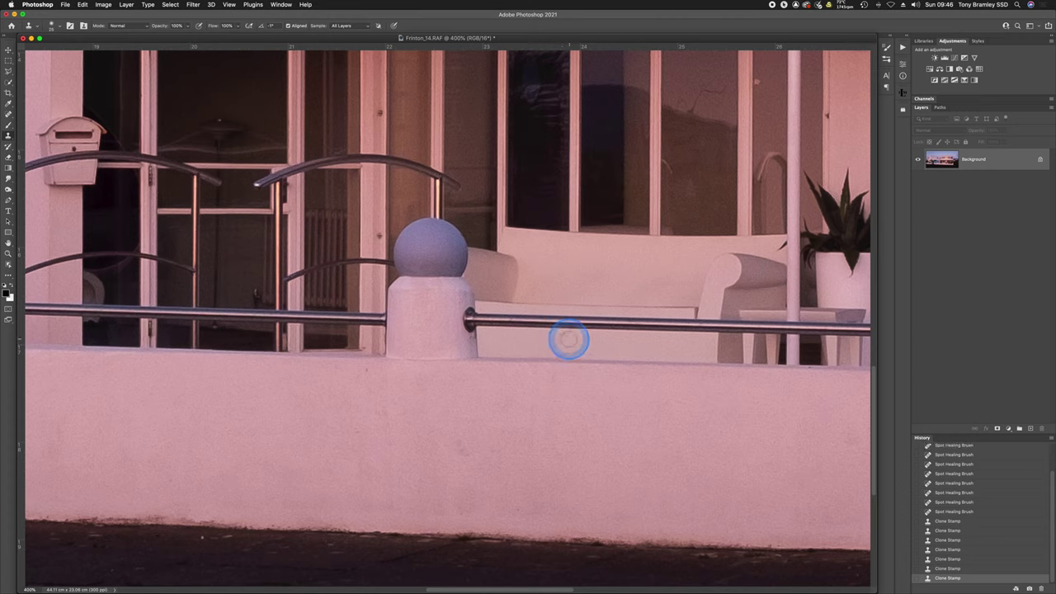
drag(598, 330, 575, 330)
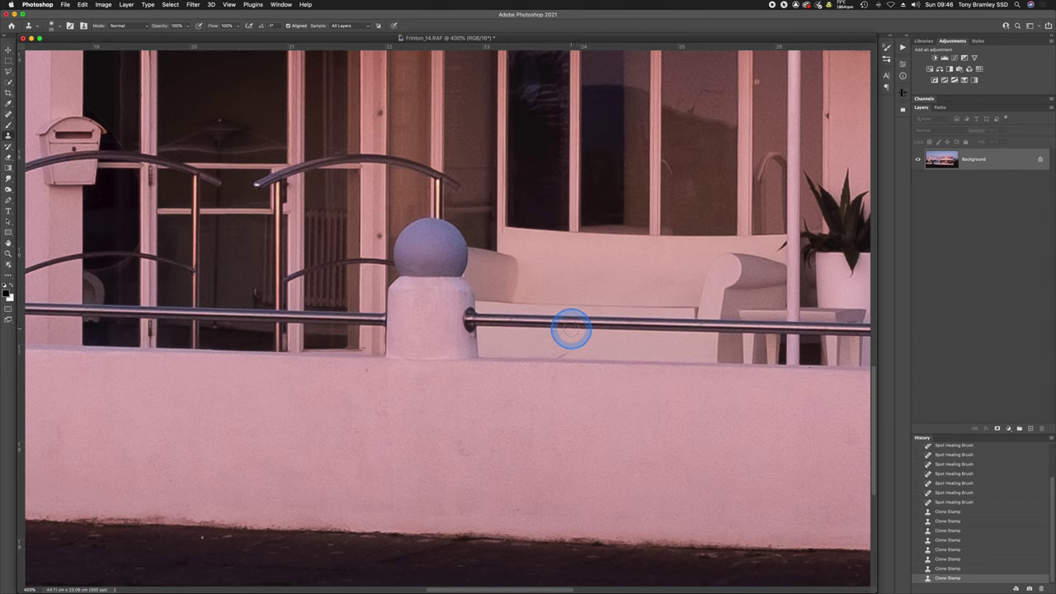
mouse_move(571, 334)
mouse_down()
mouse_move(639, 380)
mouse_move(572, 350)
mouse_up()
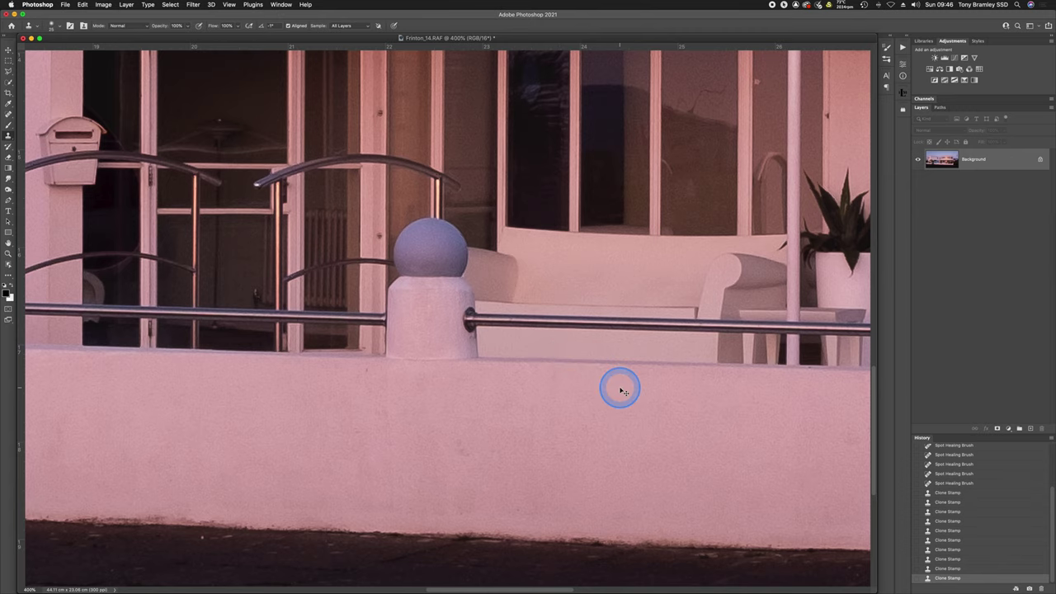
Examine the whole front wall and pavement at 200% for cracks, weeds and blemishes
key(super+minus)
key(super+minus)
scroll(622, 388, left, 1)
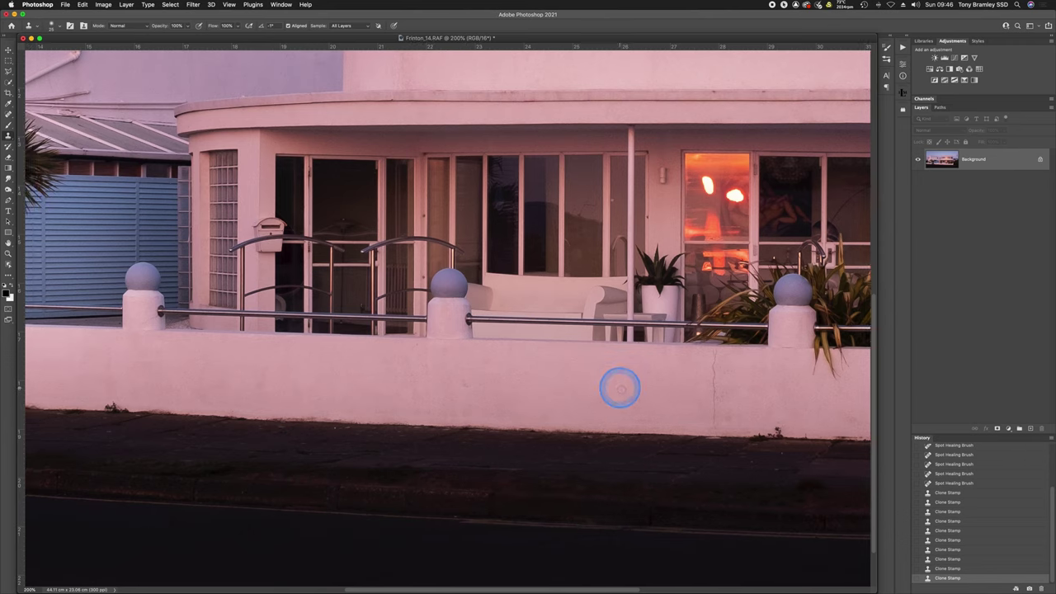
mouse_move(685, 412)
mouse_down()
mouse_move(676, 429)
mouse_move(518, 431)
mouse_up()
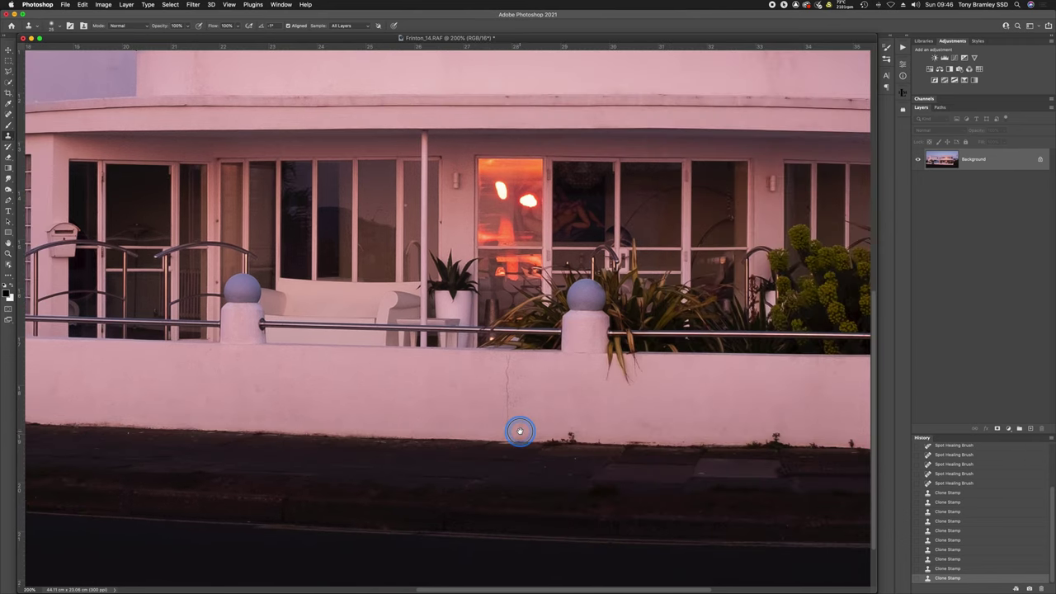
drag(613, 443, 477, 437)
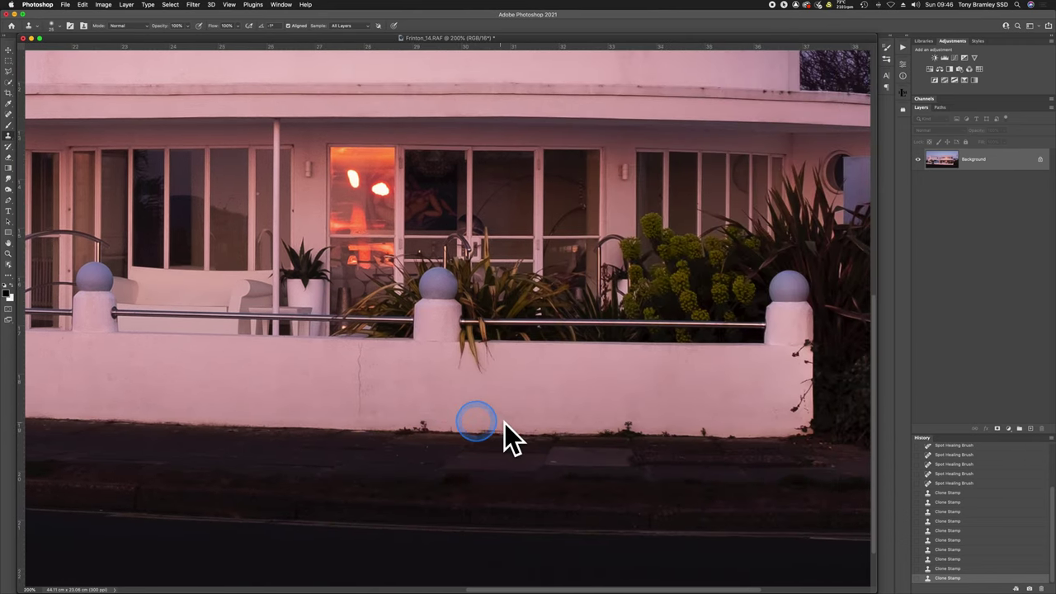
drag(754, 443, 630, 367)
drag(516, 384, 686, 329)
drag(185, 388, 863, 405)
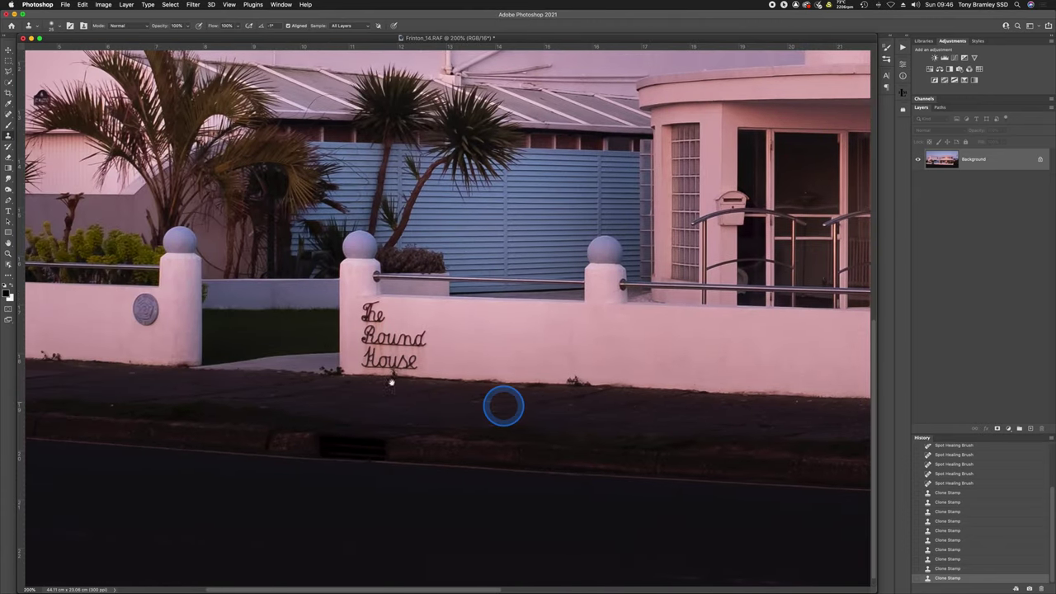
drag(354, 361, 750, 385)
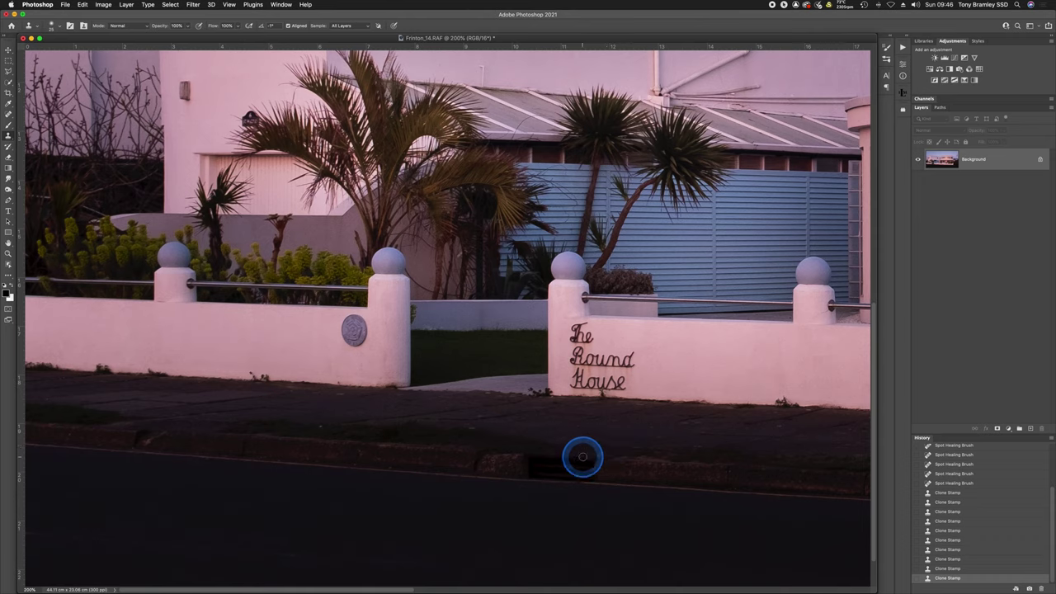
Spot-heal small blemishes on the dark pavement and kerb in front of the gateway and the Round House sign
key(j)
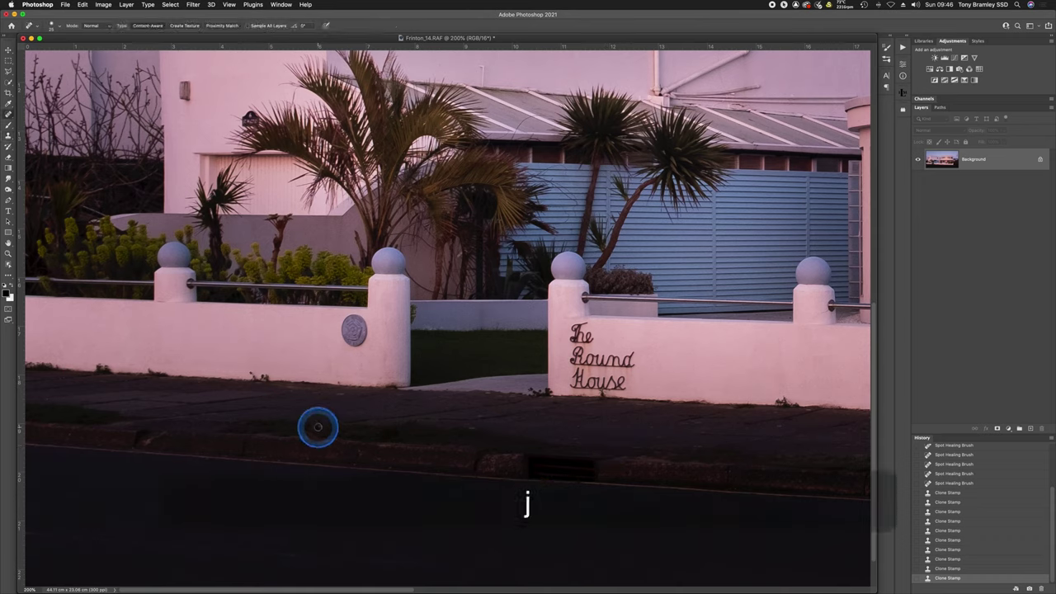
click(323, 427)
drag(688, 453, 636, 448)
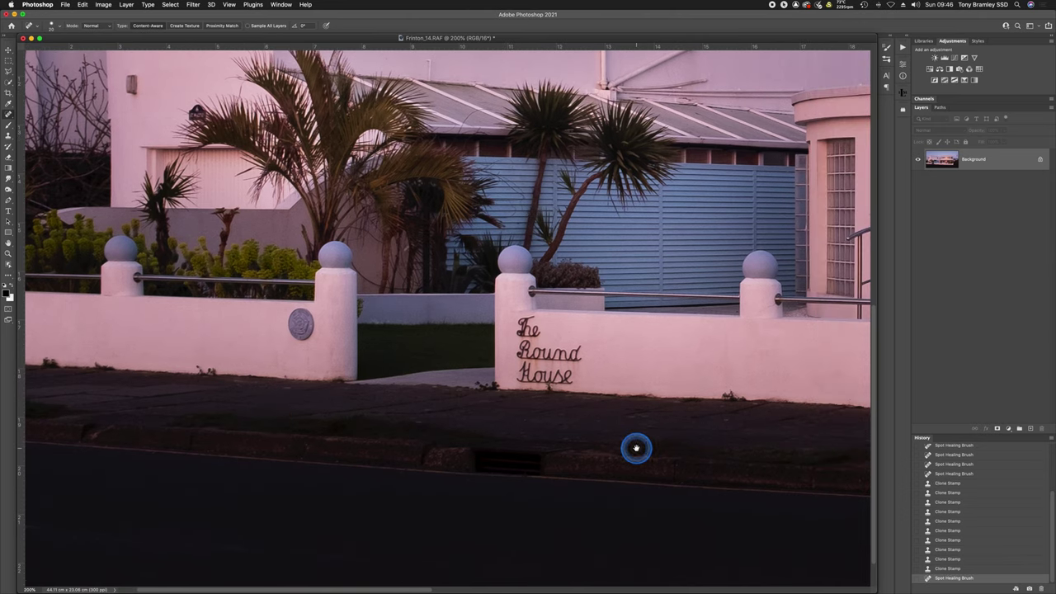
click(285, 387)
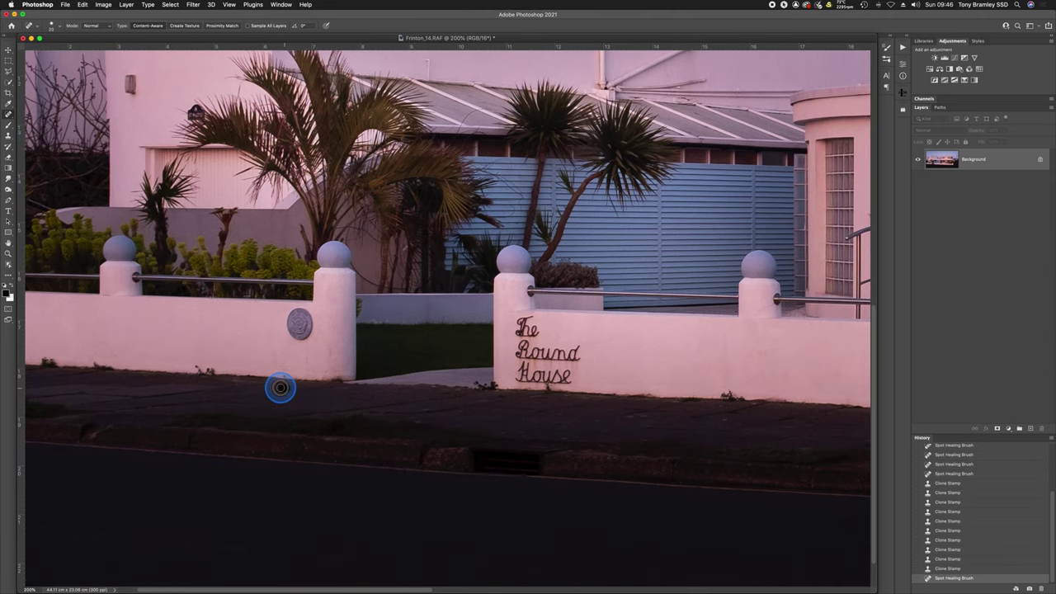
click(411, 419)
click(437, 412)
click(731, 437)
Spot-heal the small blemishes along the kerb and road edge in front of the gateway and drain
drag(734, 436, 688, 408)
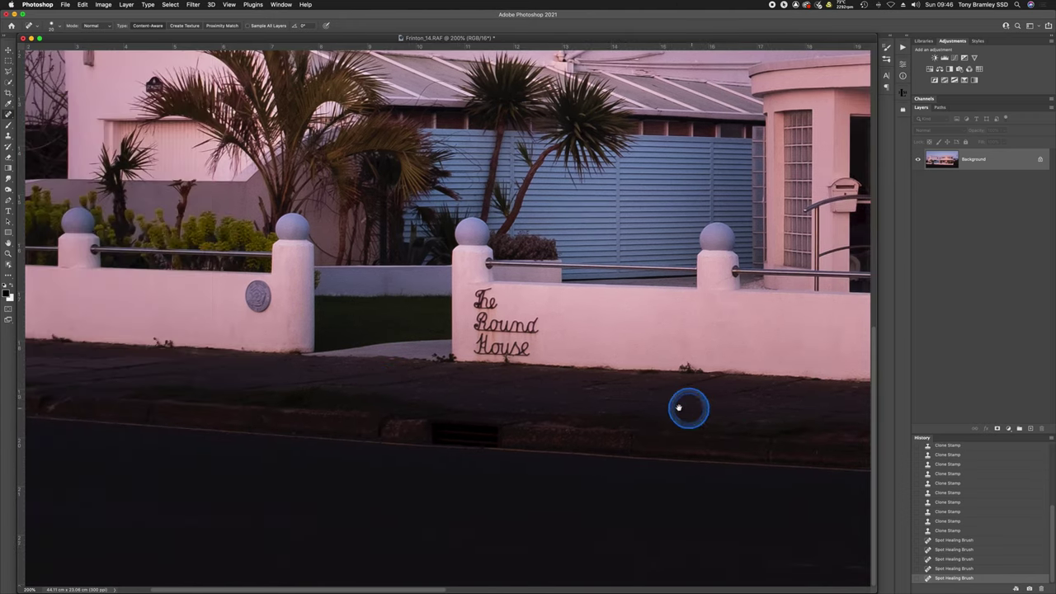
drag(294, 407, 390, 407)
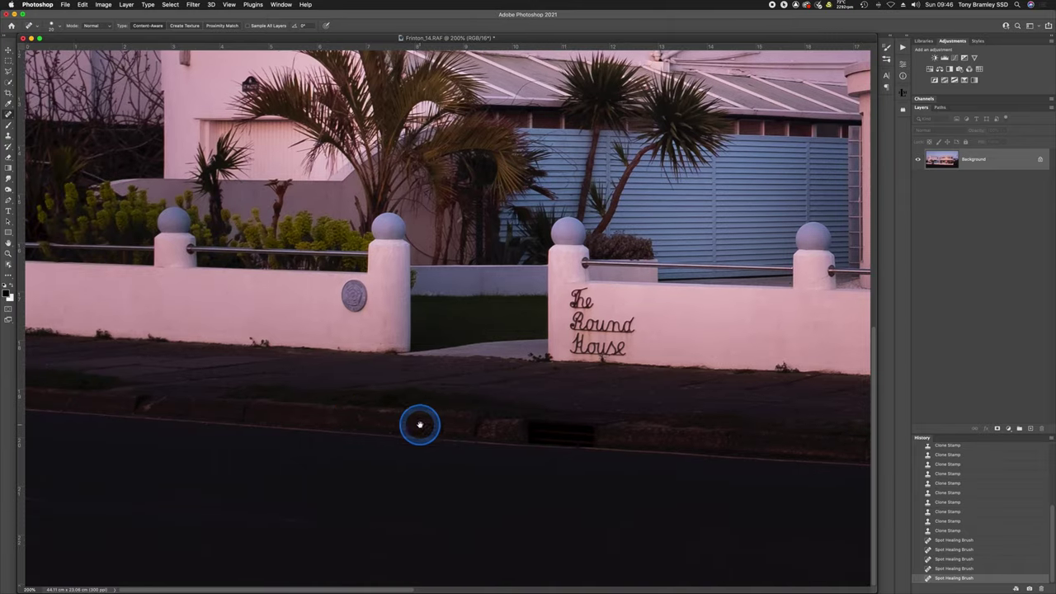
click(363, 429)
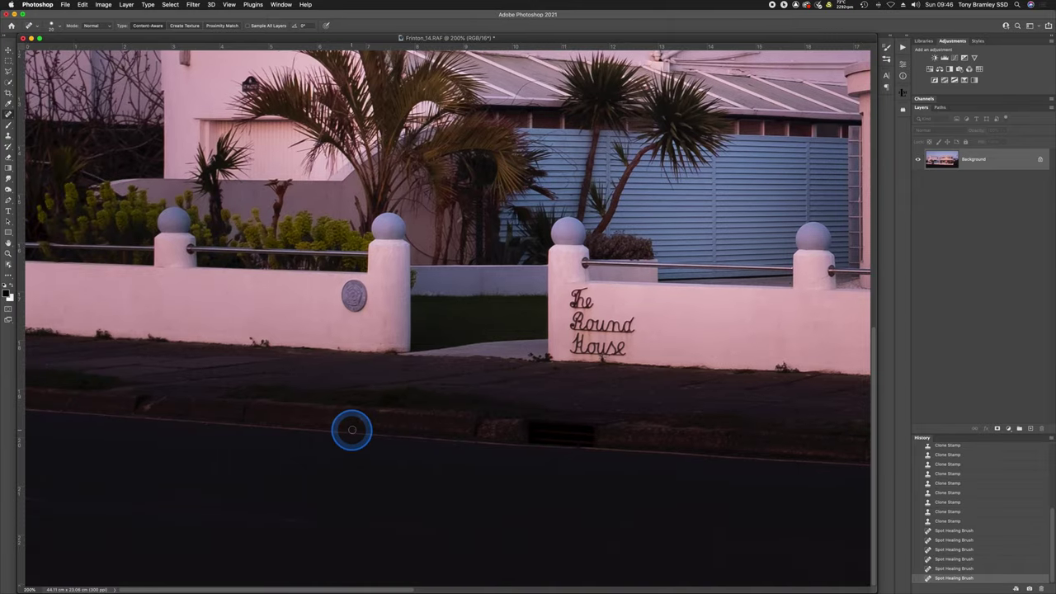
click(358, 426)
click(738, 407)
drag(738, 407, 621, 405)
drag(648, 440, 582, 438)
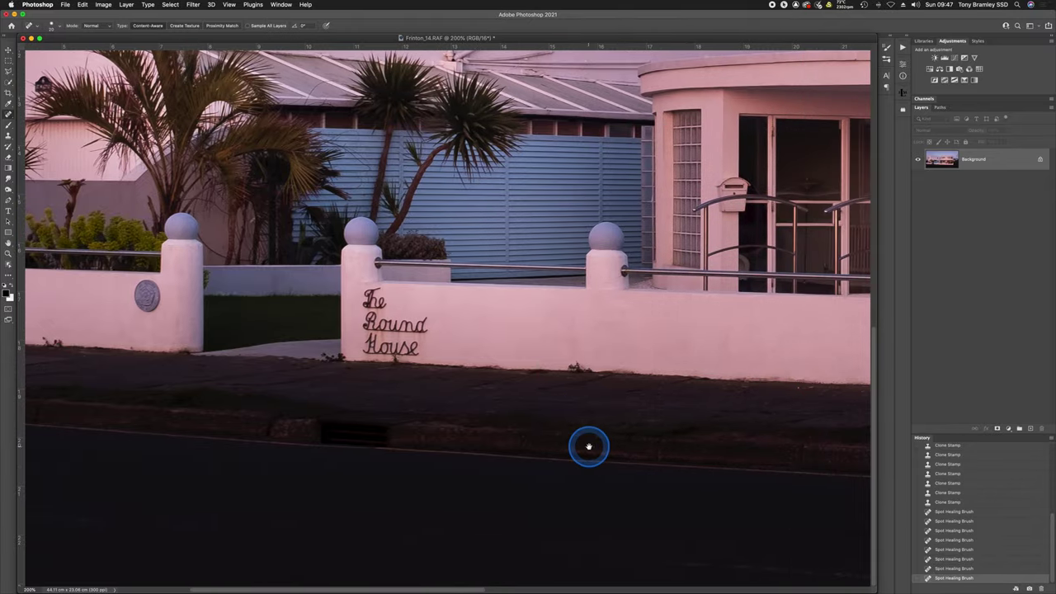
mouse_move(640, 460)
mouse_down()
mouse_move(577, 415)
mouse_move(634, 418)
mouse_move(527, 426)
mouse_up()
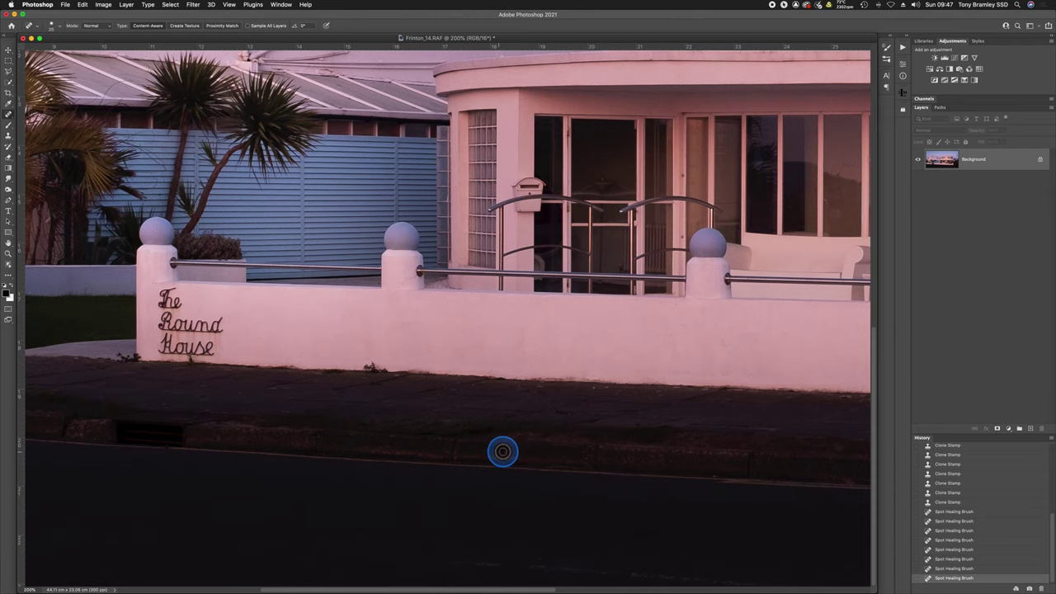
Spot-heal the small specks along the foot of the front wall and the kerb between the Round House sign and the white sofa
drag(743, 414, 636, 426)
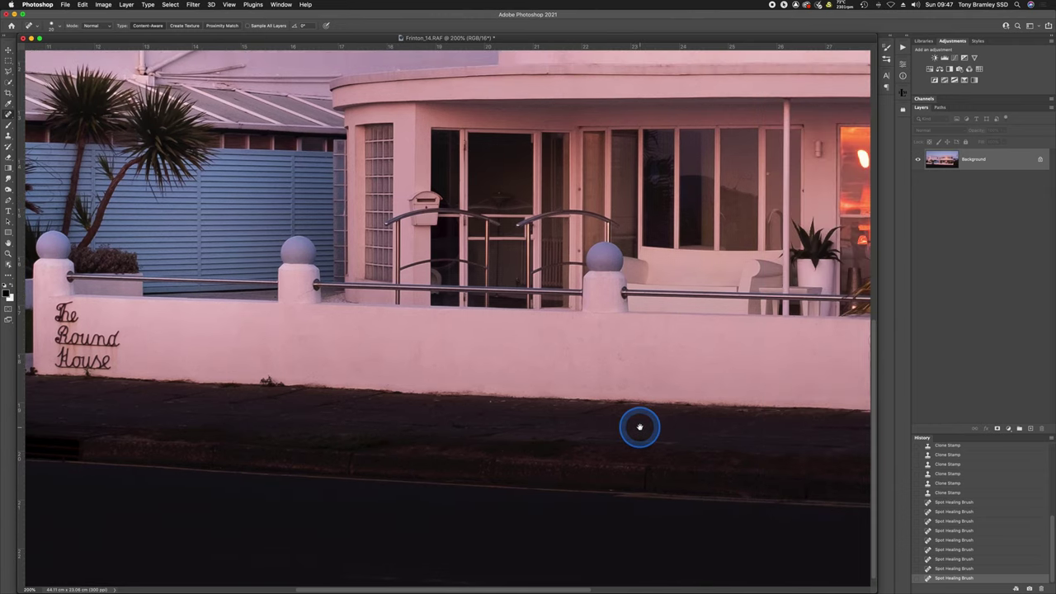
click(492, 402)
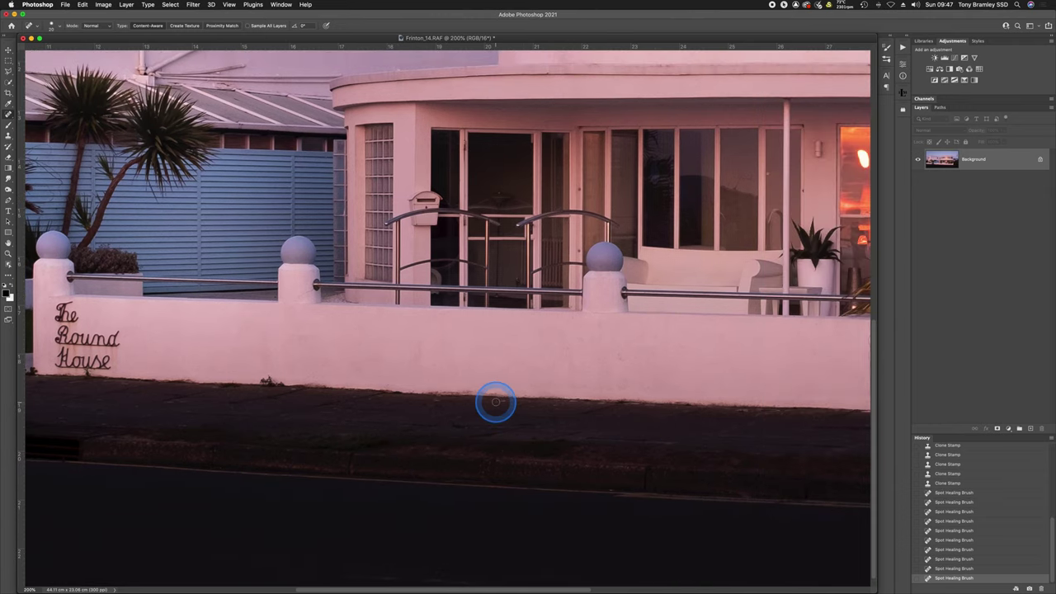
click(506, 402)
click(428, 403)
click(175, 402)
click(608, 490)
Spot-heal away the stray white line on the road in front of the ivy hedge
scroll(679, 438, right, 5)
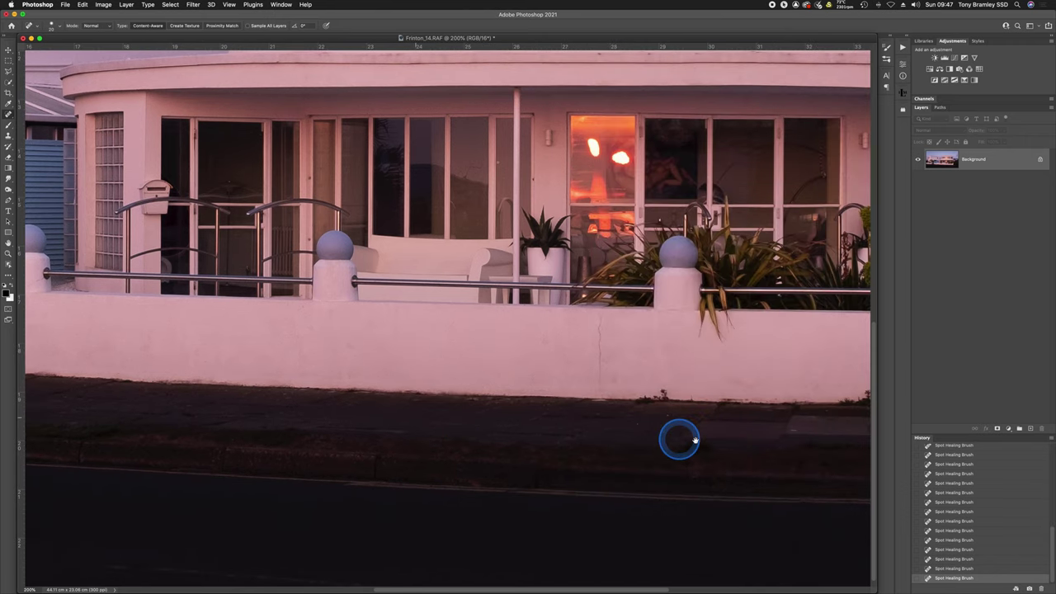
scroll(679, 438, right, 3)
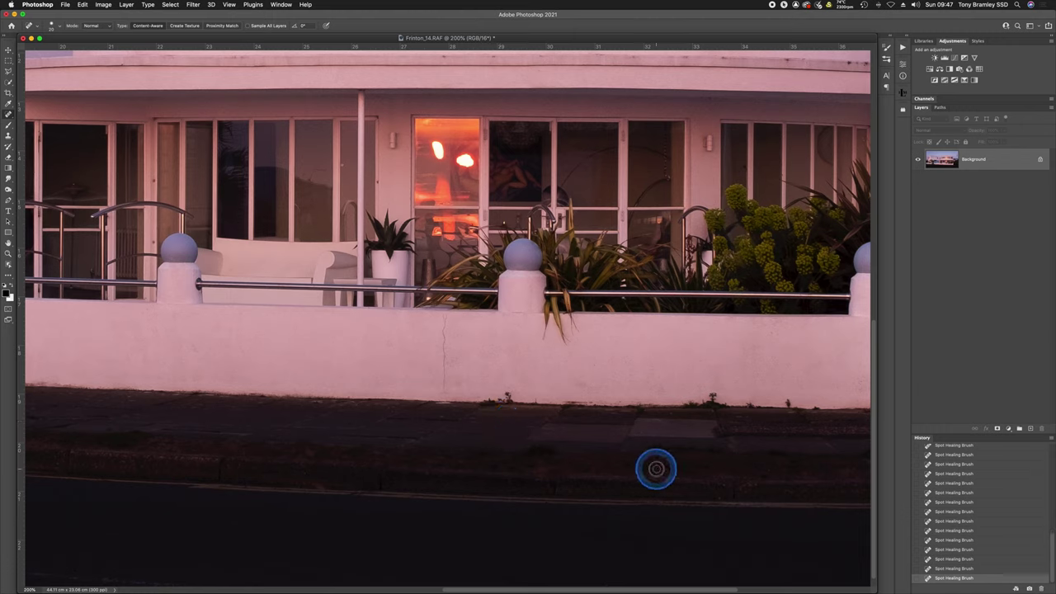
drag(742, 462, 572, 466)
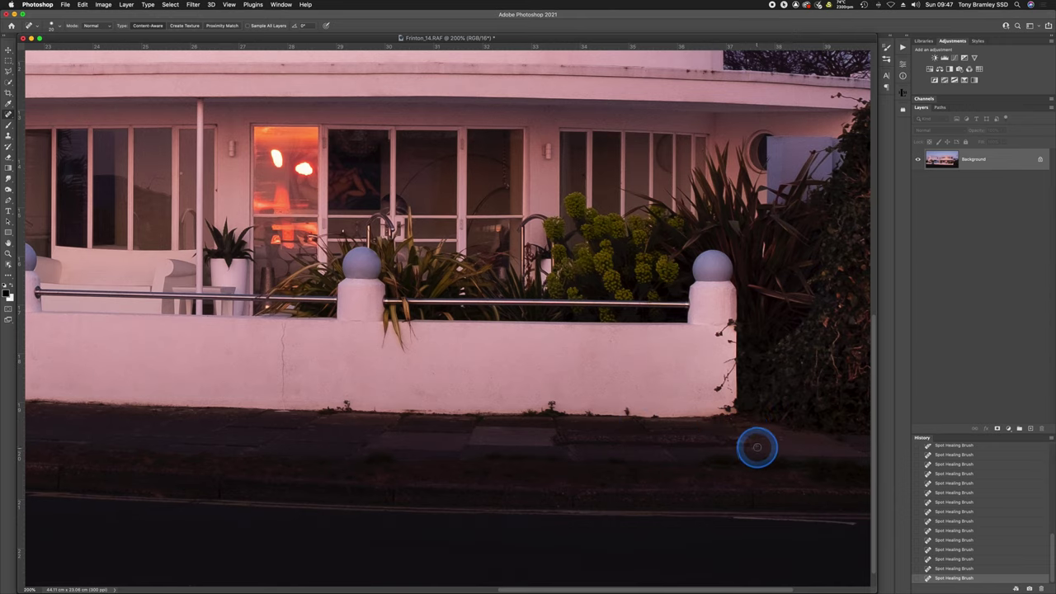
drag(608, 453, 408, 440)
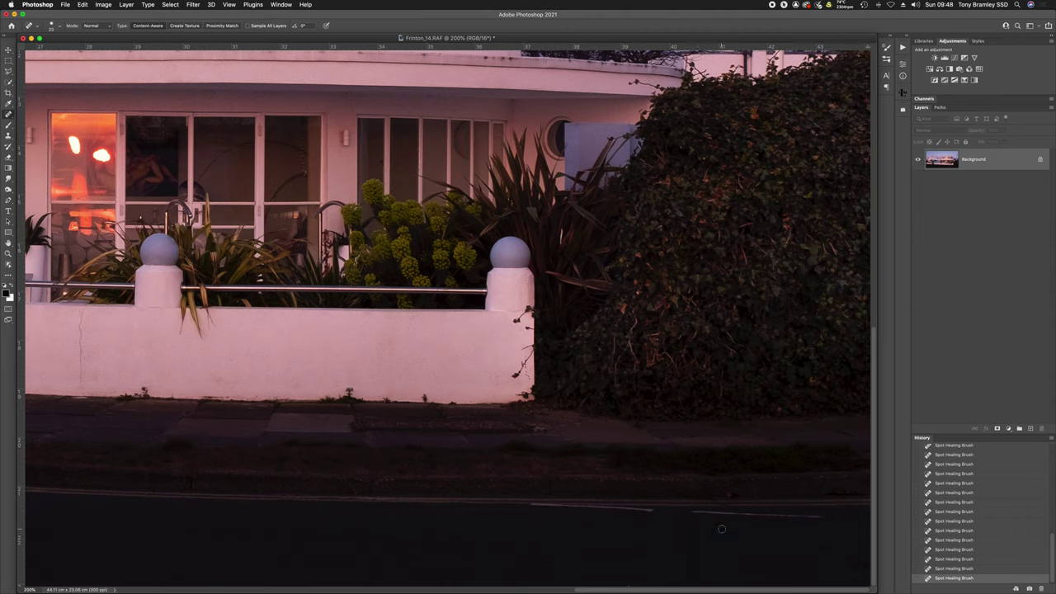
click(693, 513)
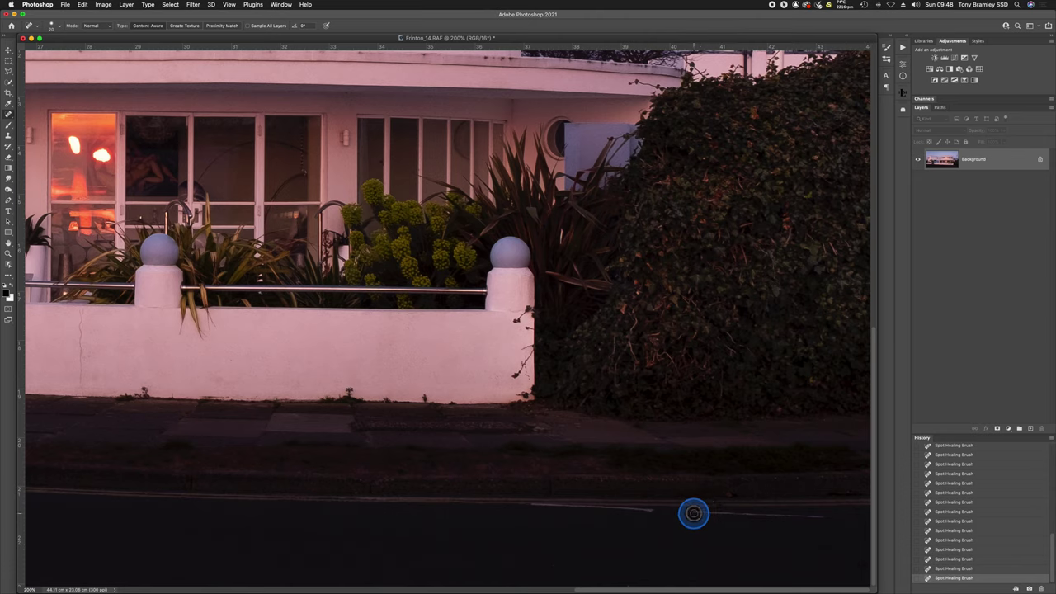
mouse_move(699, 513)
mouse_down()
mouse_move(819, 516)
mouse_move(813, 525)
mouse_up()
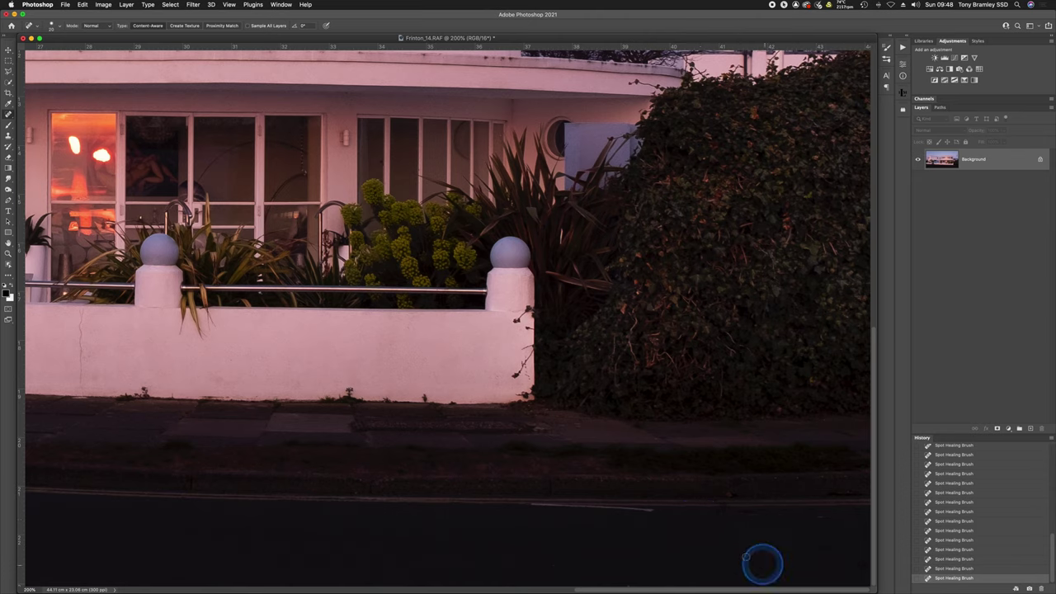
Clone clean road edge over the near end of the other stray white line, below the end pillar of the front wall
click(652, 512)
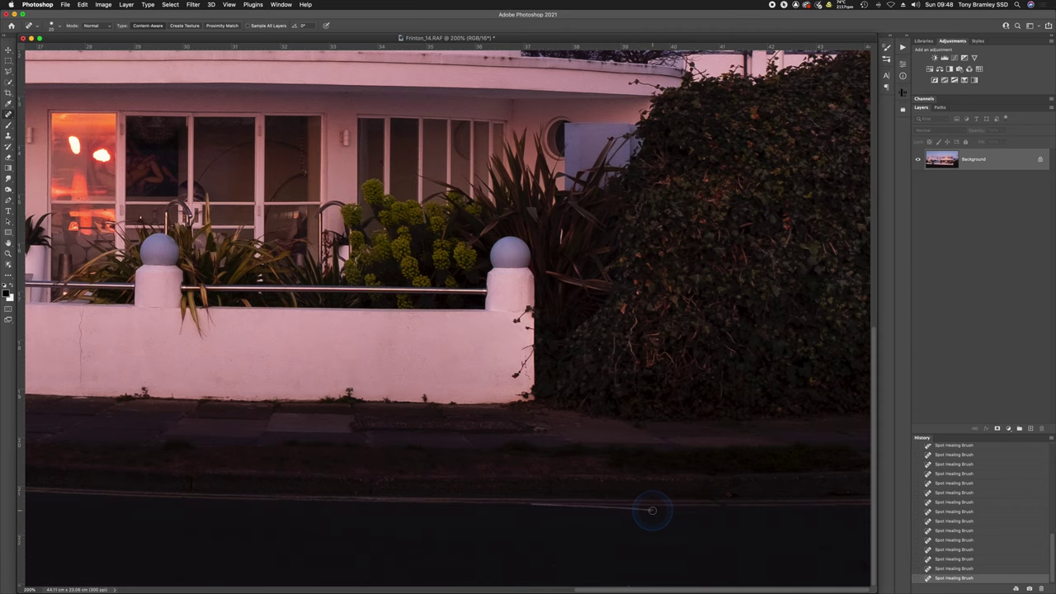
key(super+equal)
scroll(652, 512, down, 5)
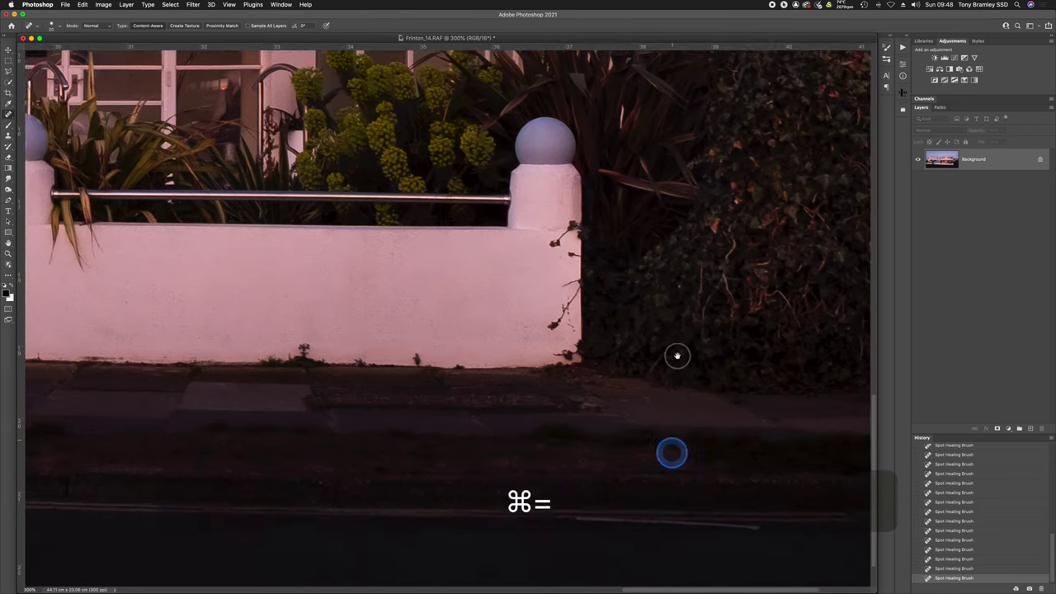
scroll(740, 504, right, 3)
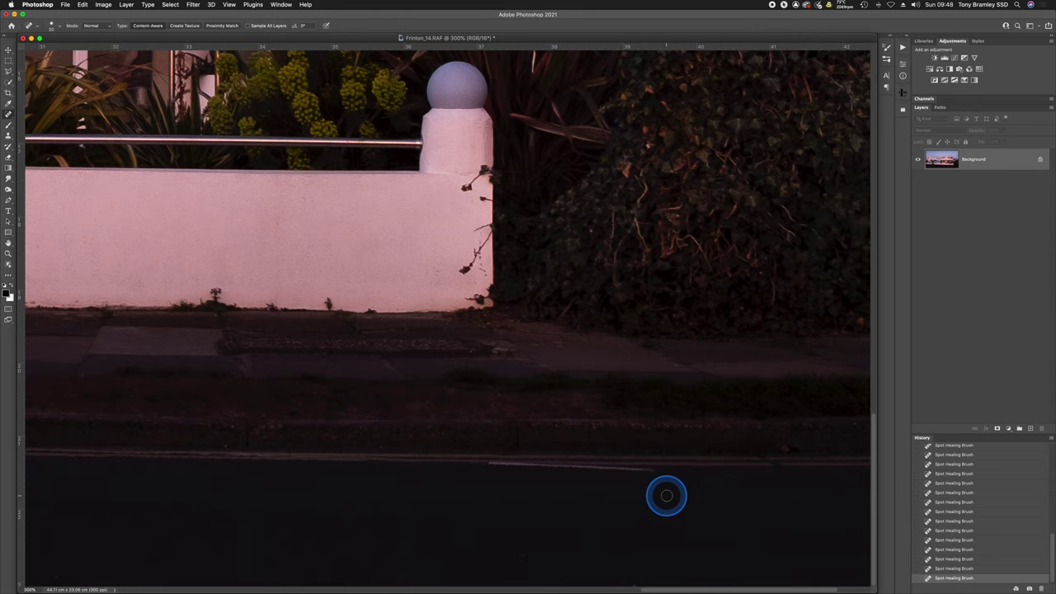
key(s)
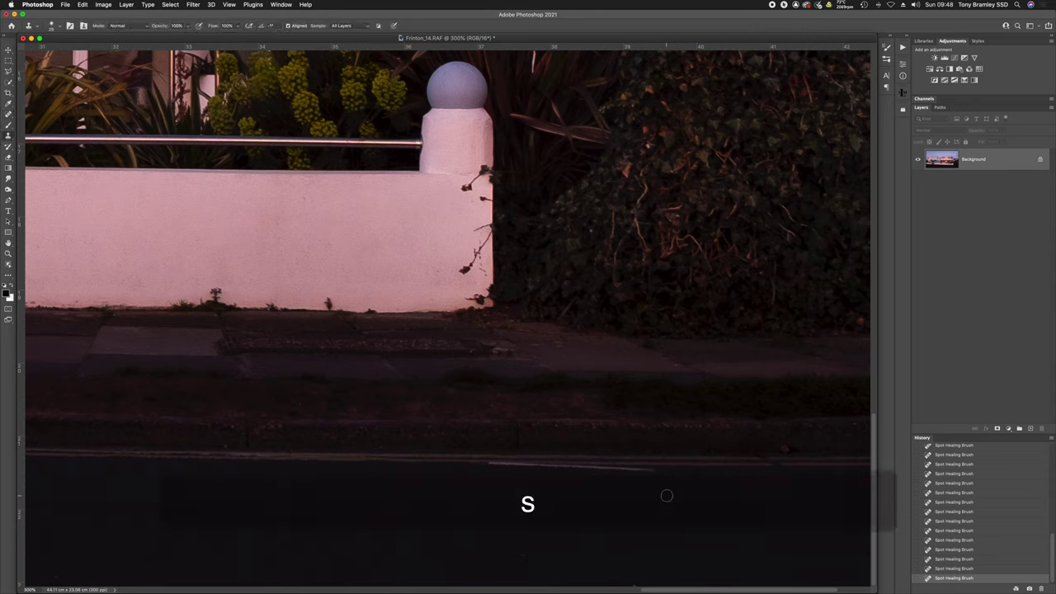
alt+click(378, 460)
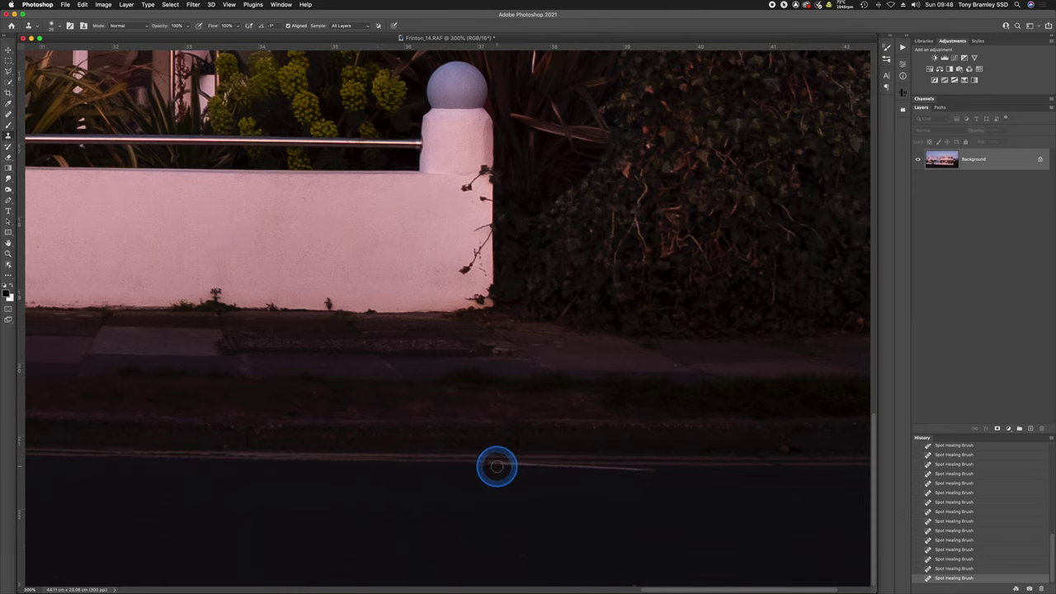
drag(489, 464, 519, 465)
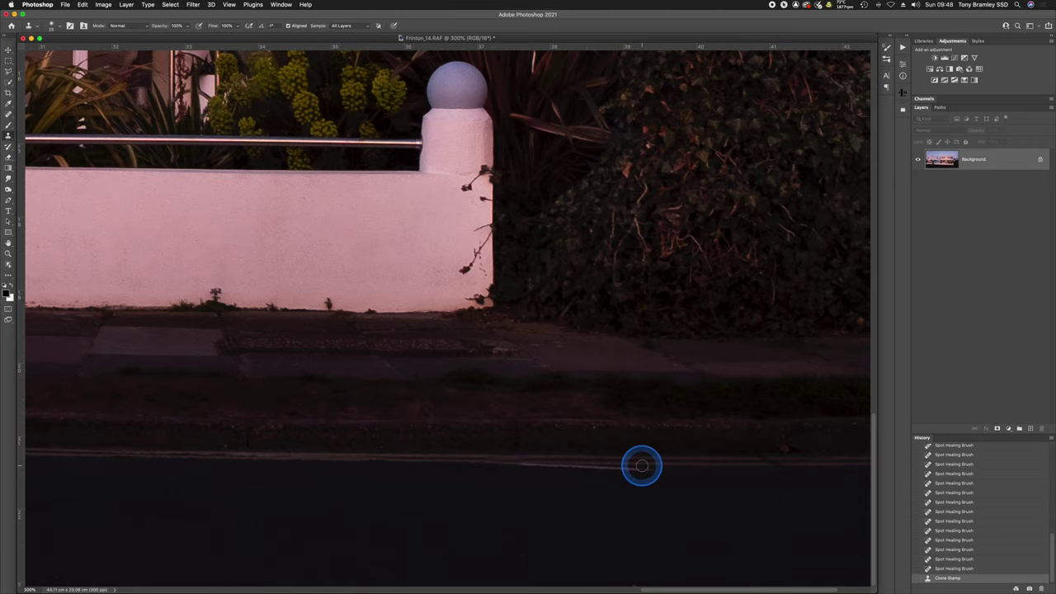
Clone out the tapering far end of that stray road line at 500% zoom, using a smaller brush
key(super+equal)
key(super+equal)
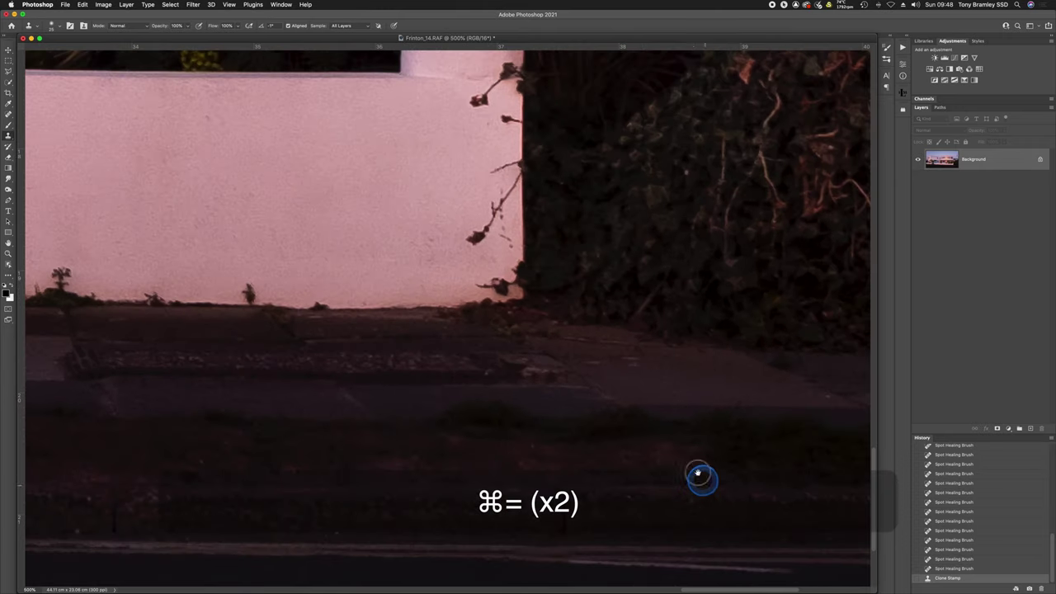
drag(700, 479, 523, 240)
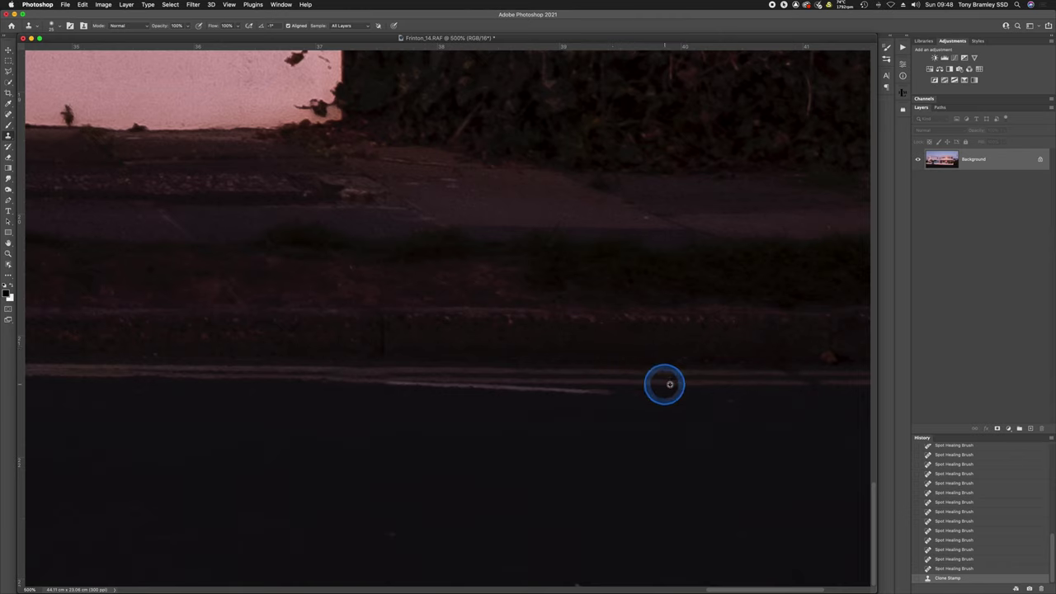
click(586, 391)
click(566, 393)
key(bracketleft)
key(bracketleft)
key(bracketleft)
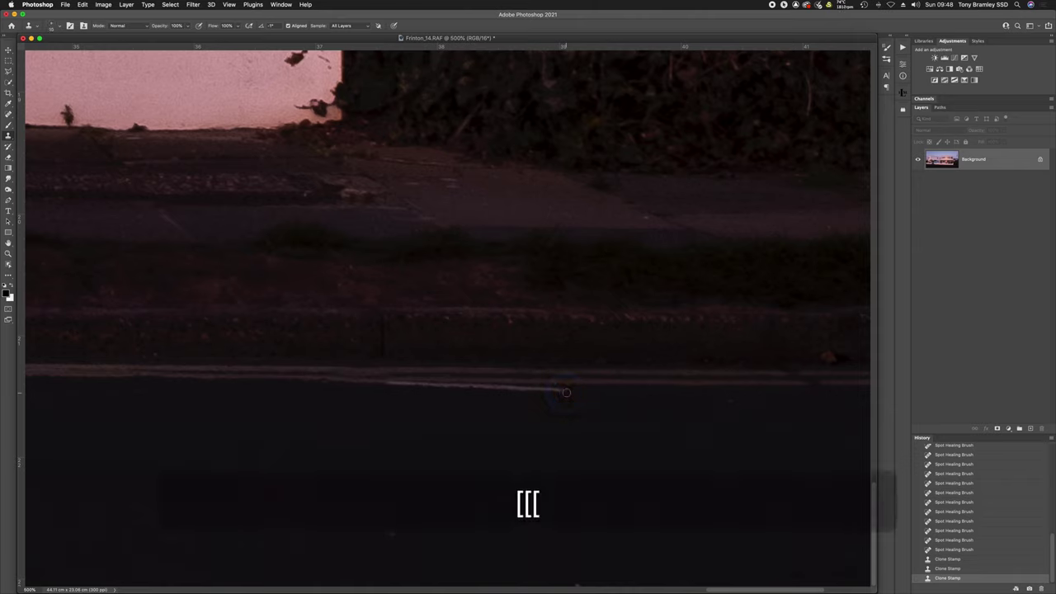
click(544, 391)
click(557, 391)
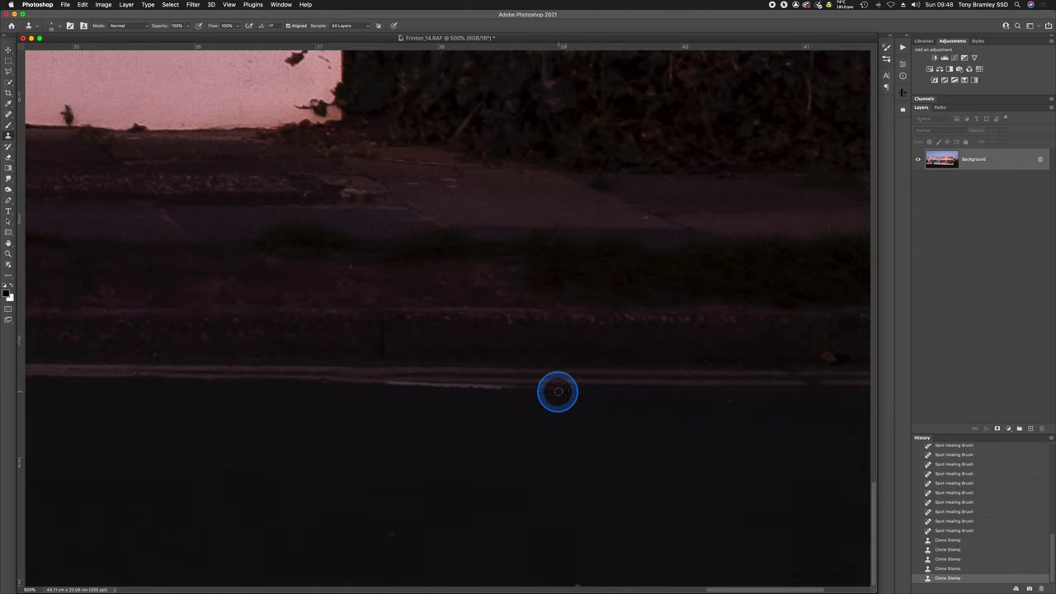
Clone dark tarmac over the remaining middle stretch of the stray line, keeping the parallel kerbside lines intact
click(566, 387)
click(540, 390)
click(465, 387)
click(446, 388)
click(415, 386)
click(401, 385)
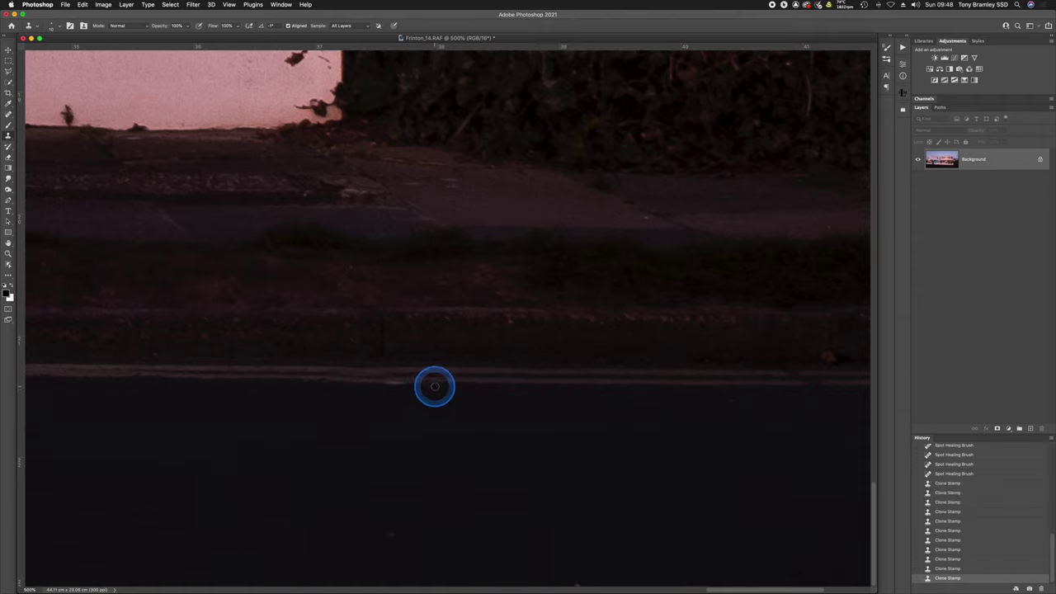
click(435, 386)
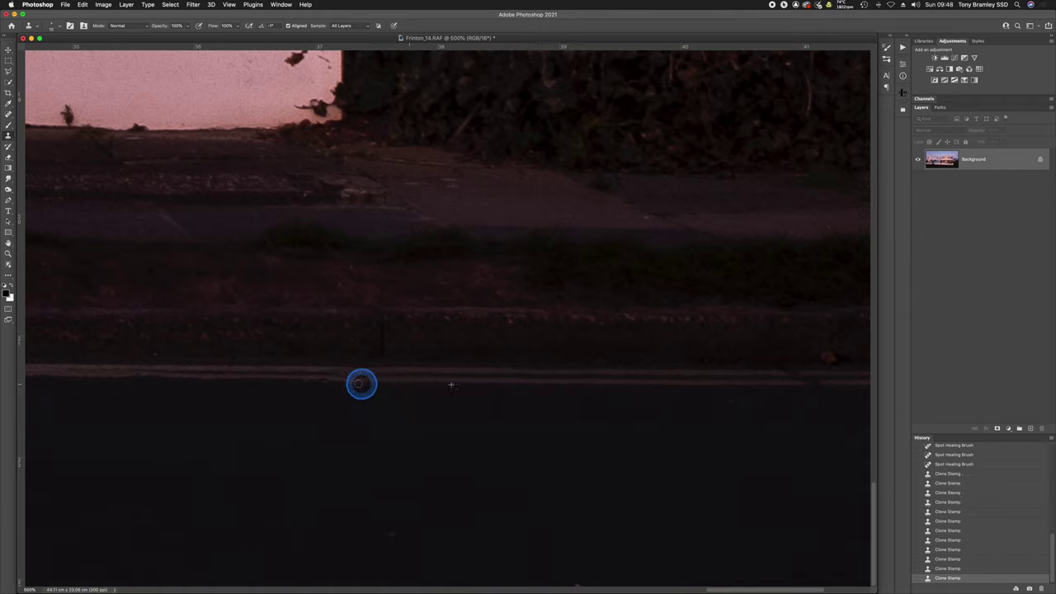
Clone out the faint isolated specks on the dark road surface below the kerbside lines
click(396, 538)
click(391, 536)
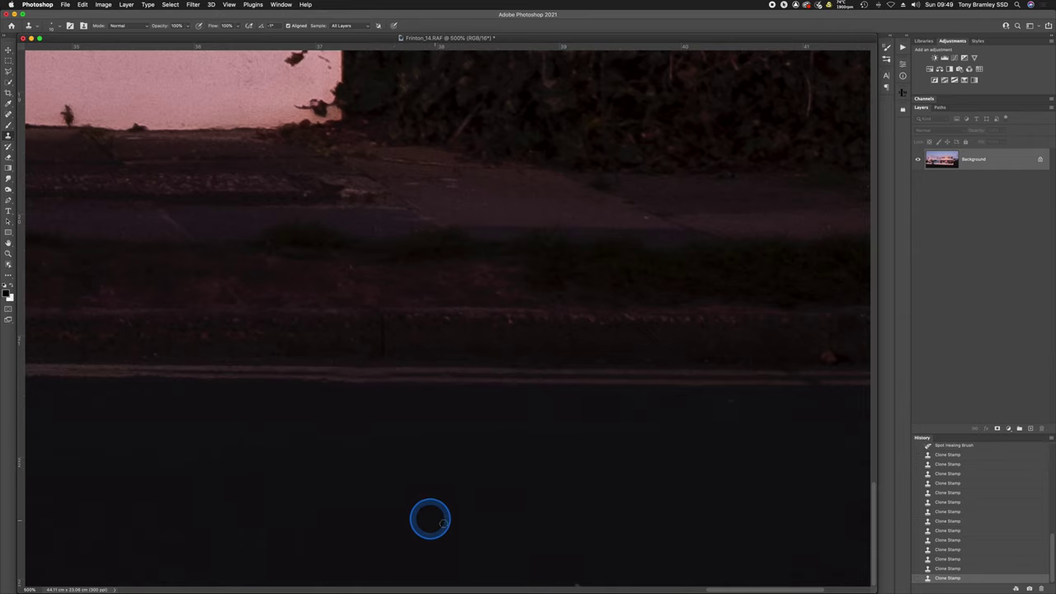
click(735, 401)
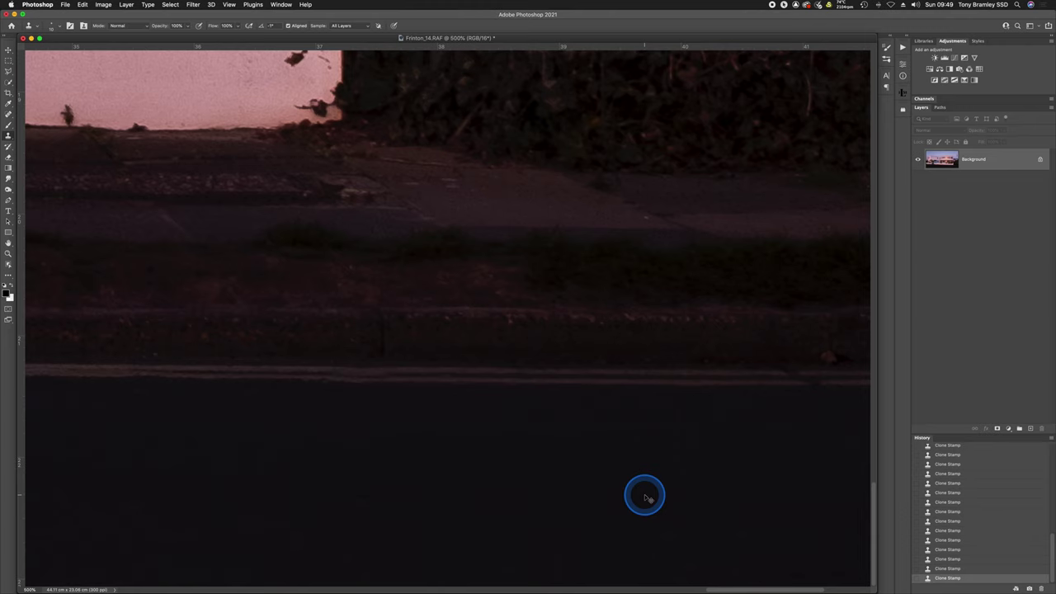
Examine the retouched kerb and road back along the front wall, ending with the whole photo fitted in view
key(super+minus)
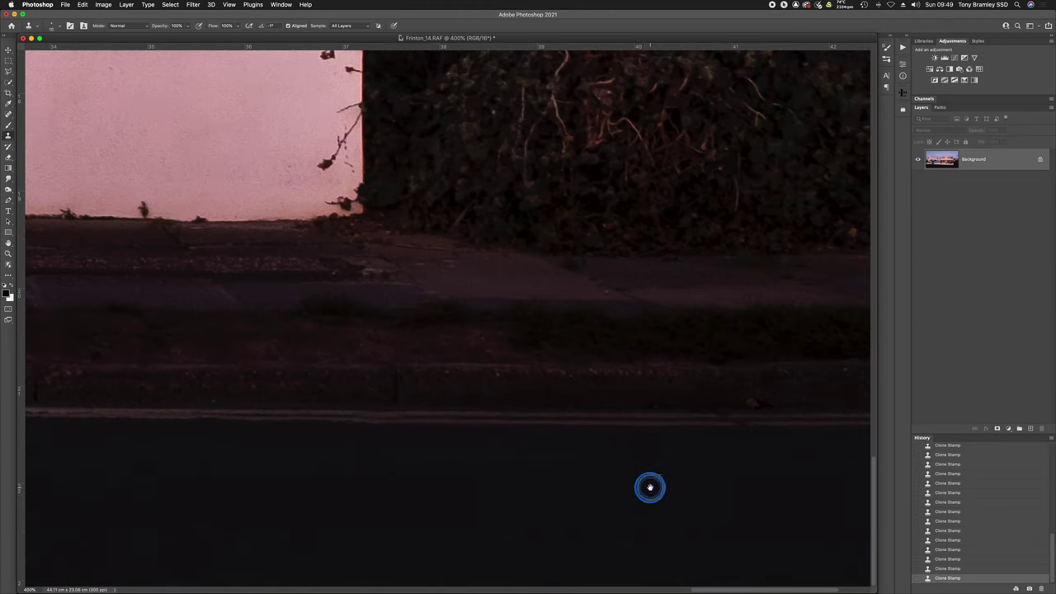
drag(648, 487, 818, 470)
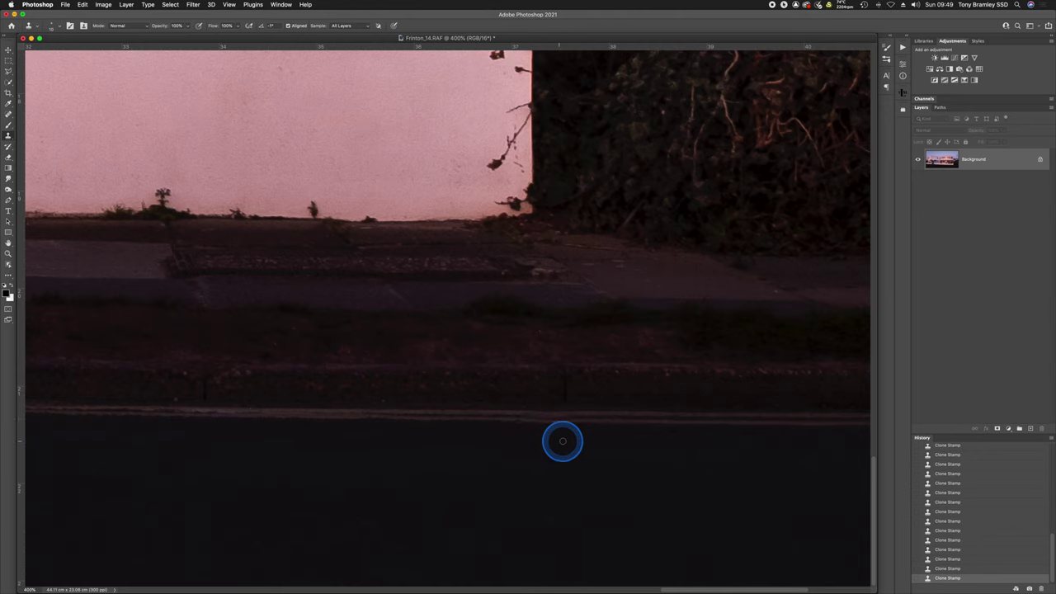
key(super+minus)
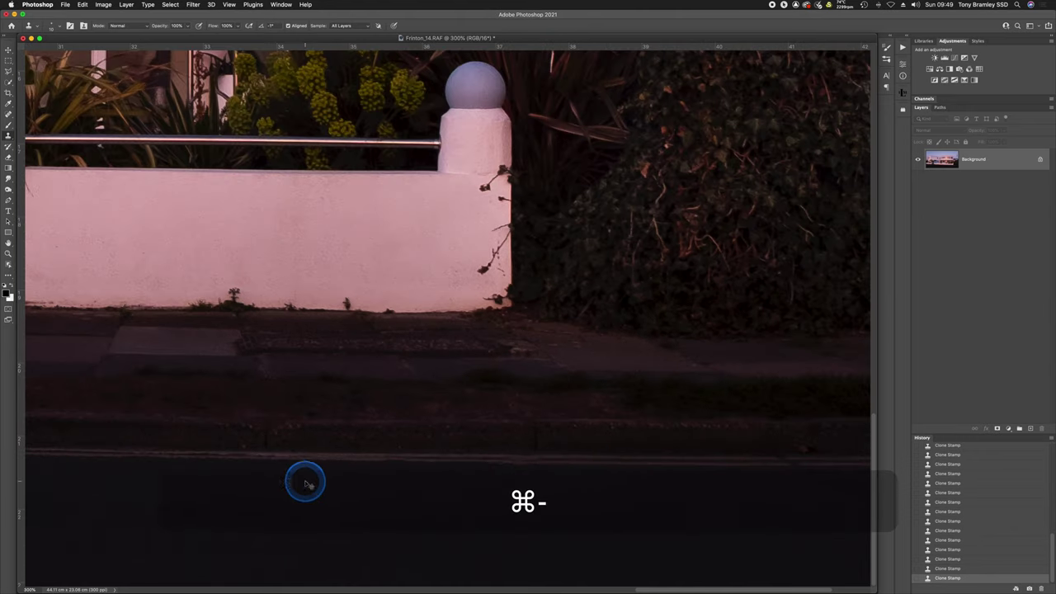
scroll(264, 487, left, 10)
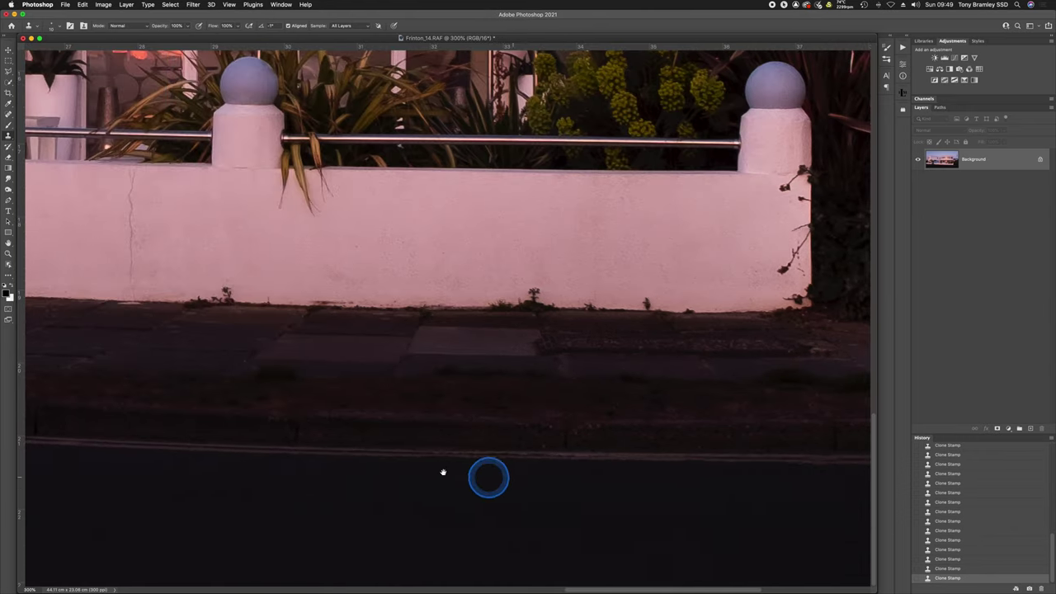
scroll(443, 498, left, 6)
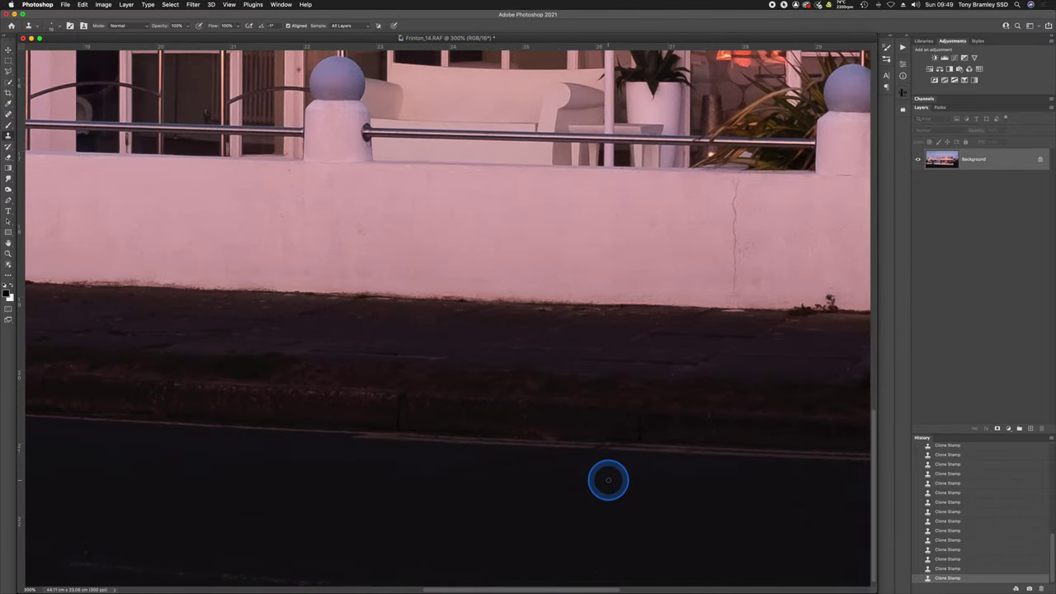
key(super+minus)
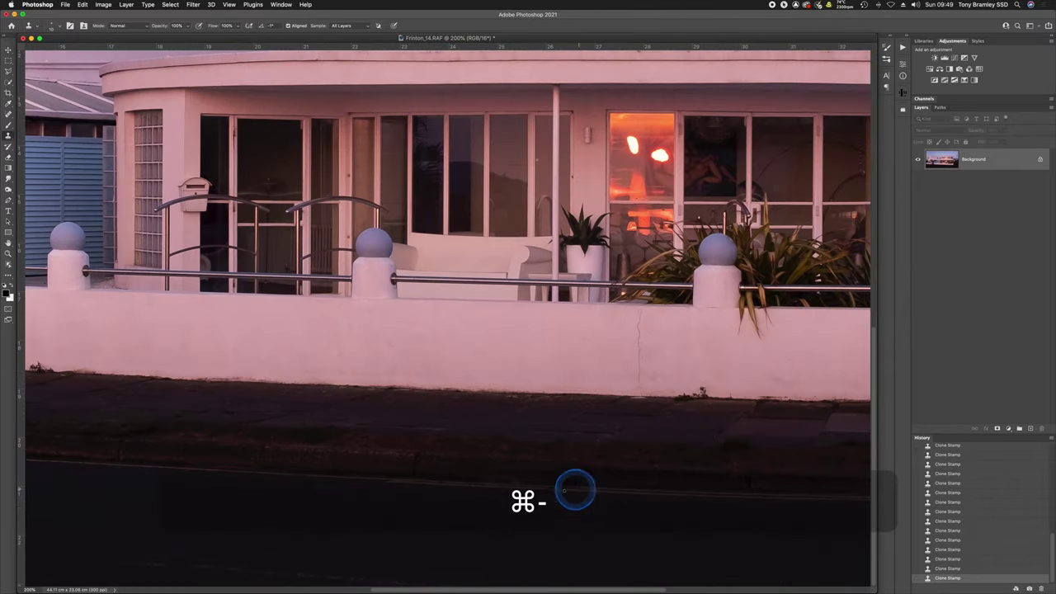
key(super+minus)
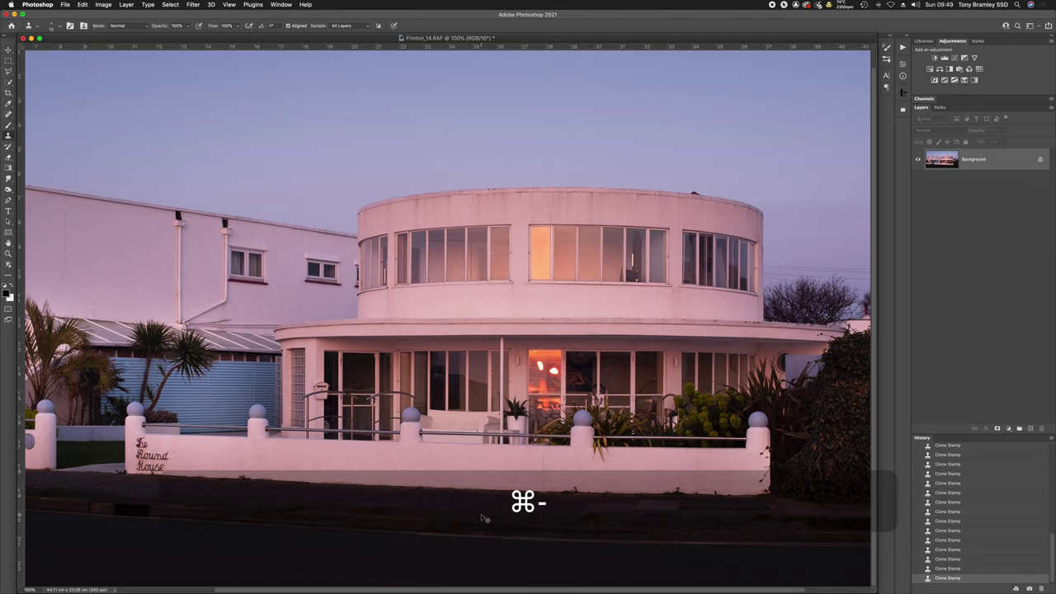
key(super+0)
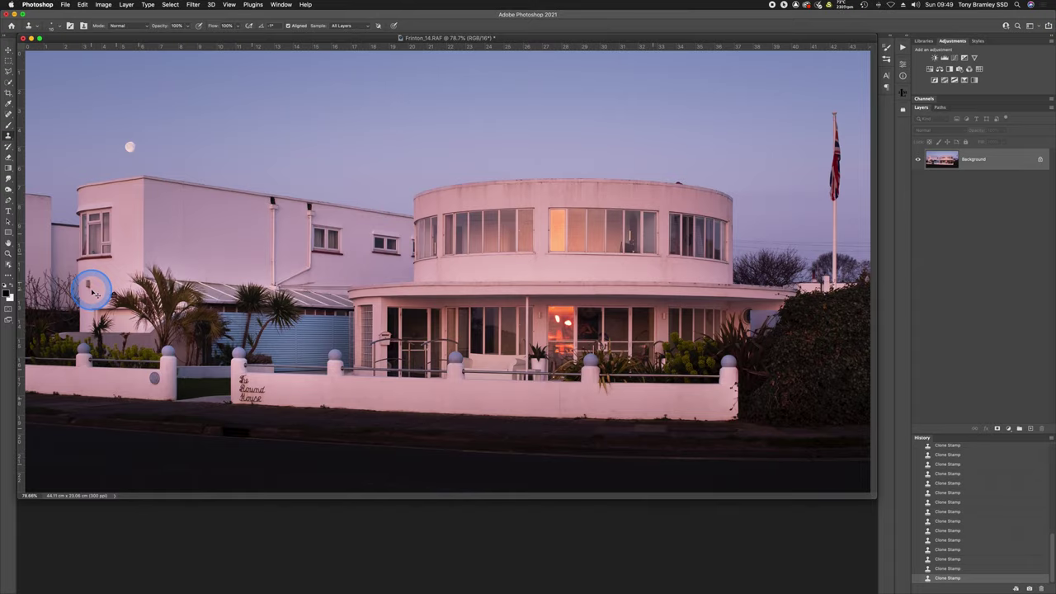
Remove the small wall light from the curved white wall beneath the bay window with the Spot Healing Brush at 300% zoom
key(super+equal)
key(super+equal)
drag(160, 313, 789, 324)
scroll(385, 332, left, 2)
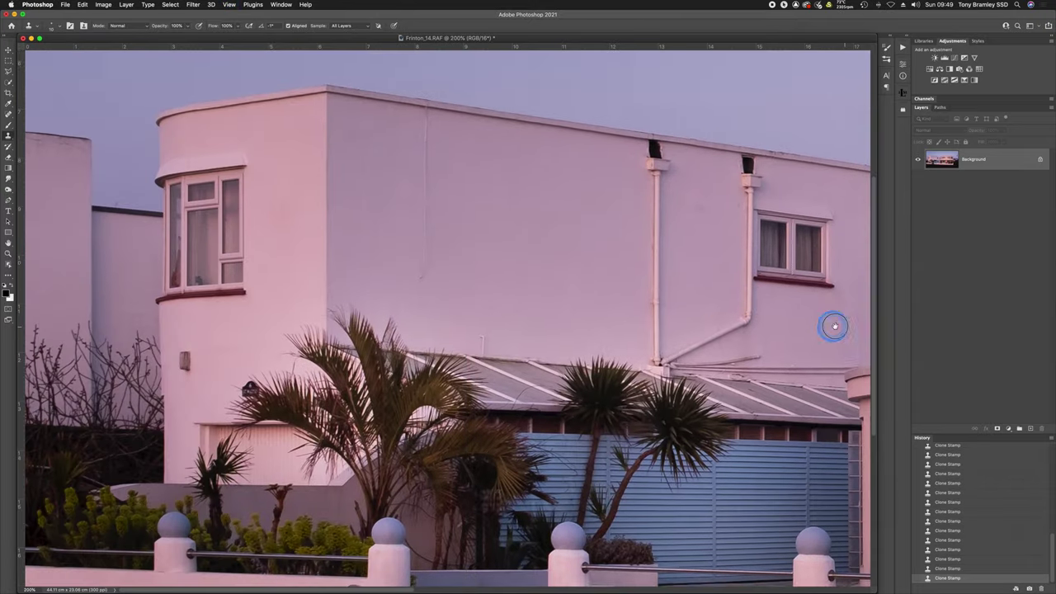
scroll(546, 285, down, 3)
key(super+equal)
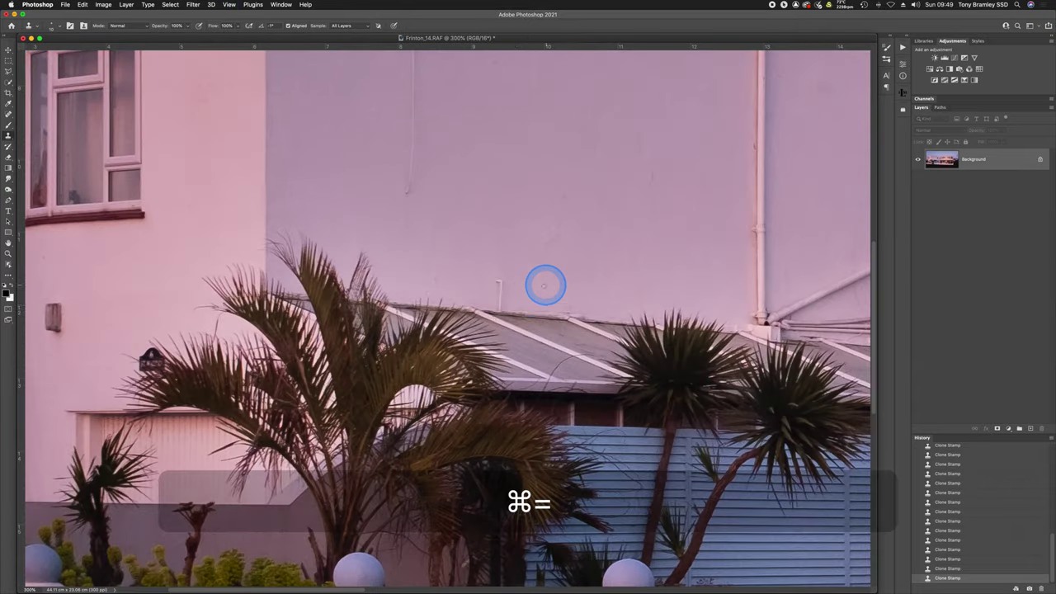
scroll(252, 330, left, 5)
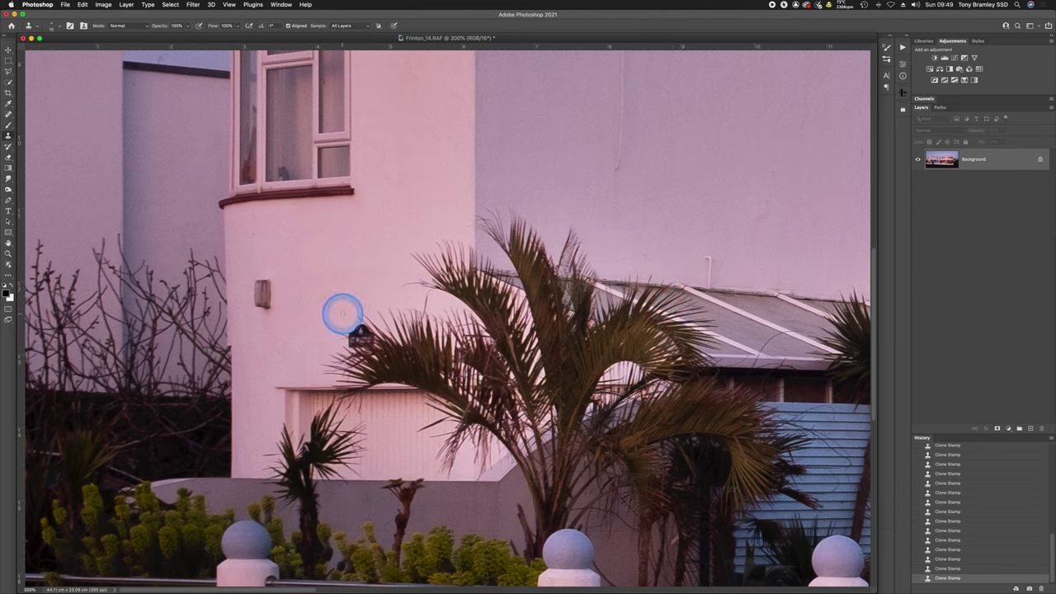
key(j)
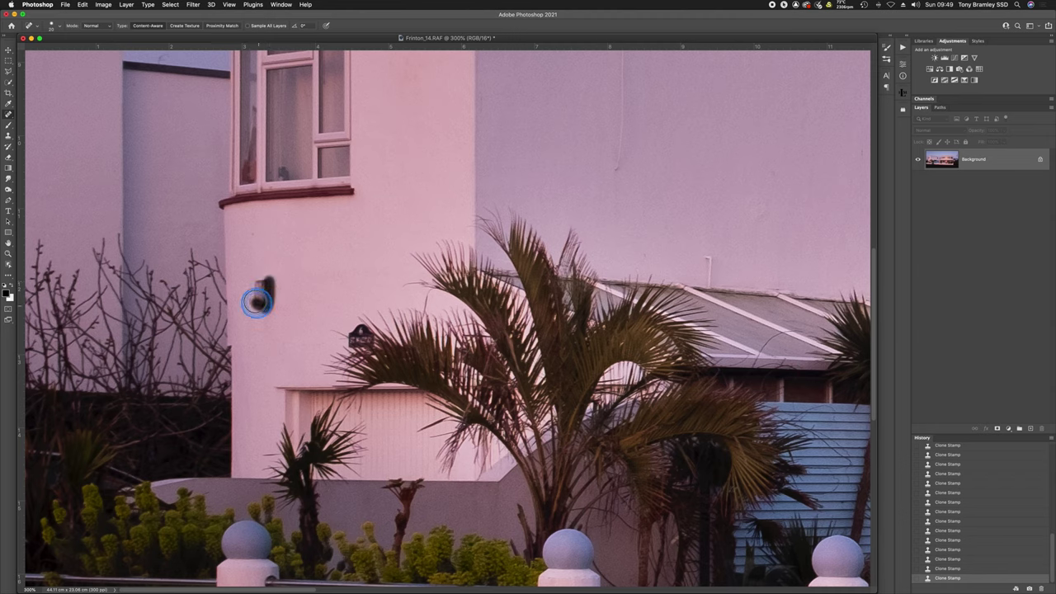
click(264, 308)
click(266, 316)
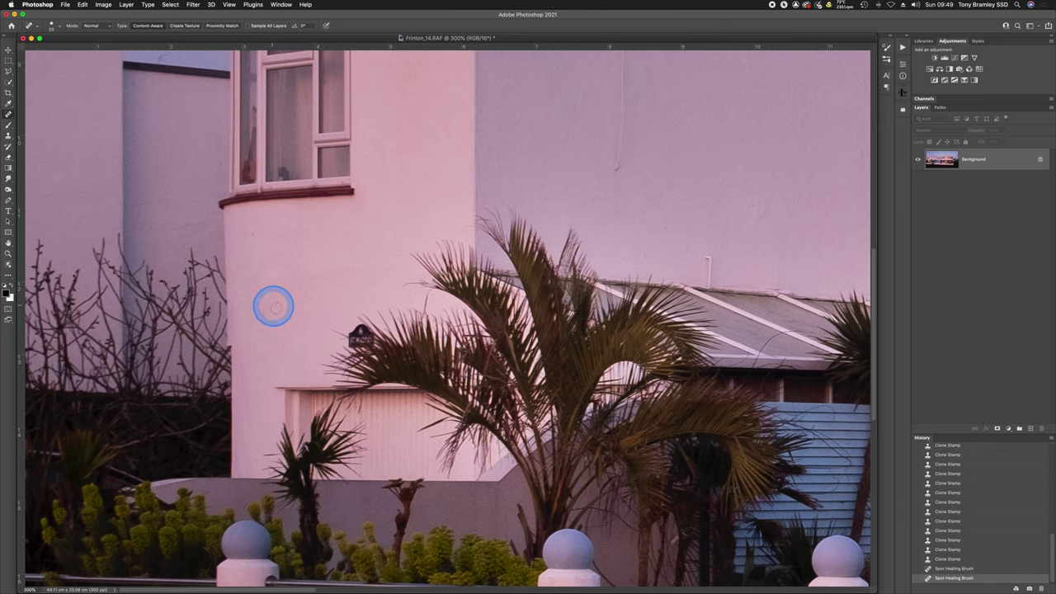
Spot-heal the small marks on the curved wall beside the bay window
drag(426, 200, 384, 418)
click(372, 296)
click(361, 295)
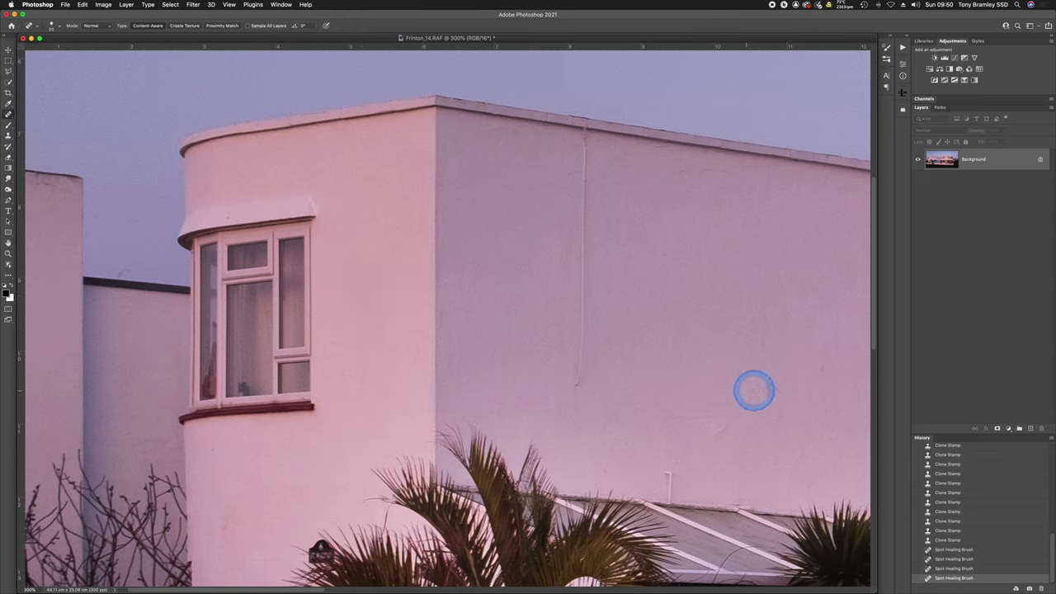
Heal the small blemishes on the side wall near the drainpipes with a smaller Spot Healing Brush
scroll(532, 349, right, 5)
scroll(533, 349, down, 3)
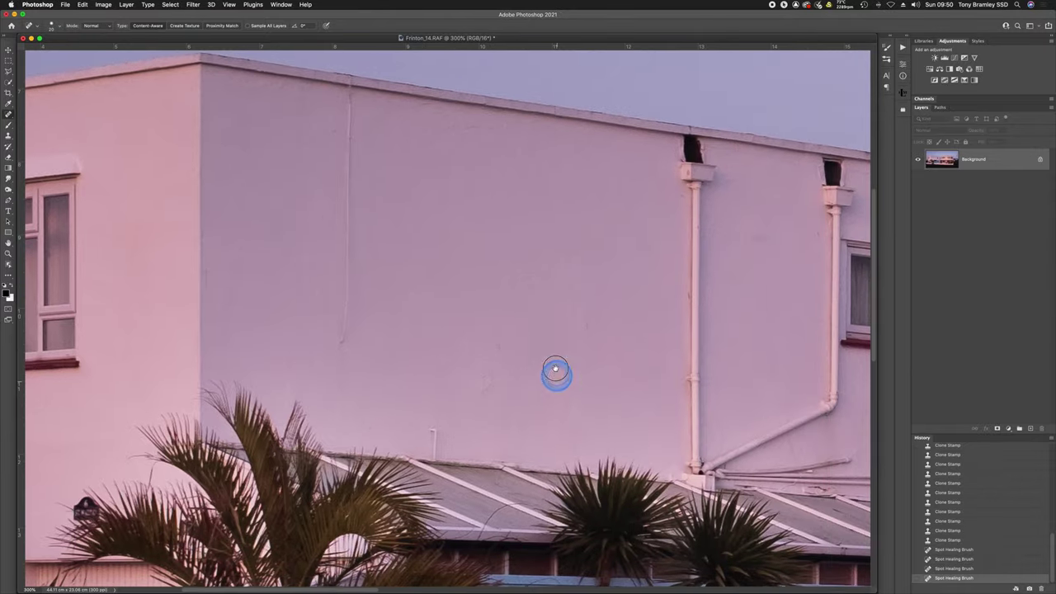
scroll(620, 295, right, 4)
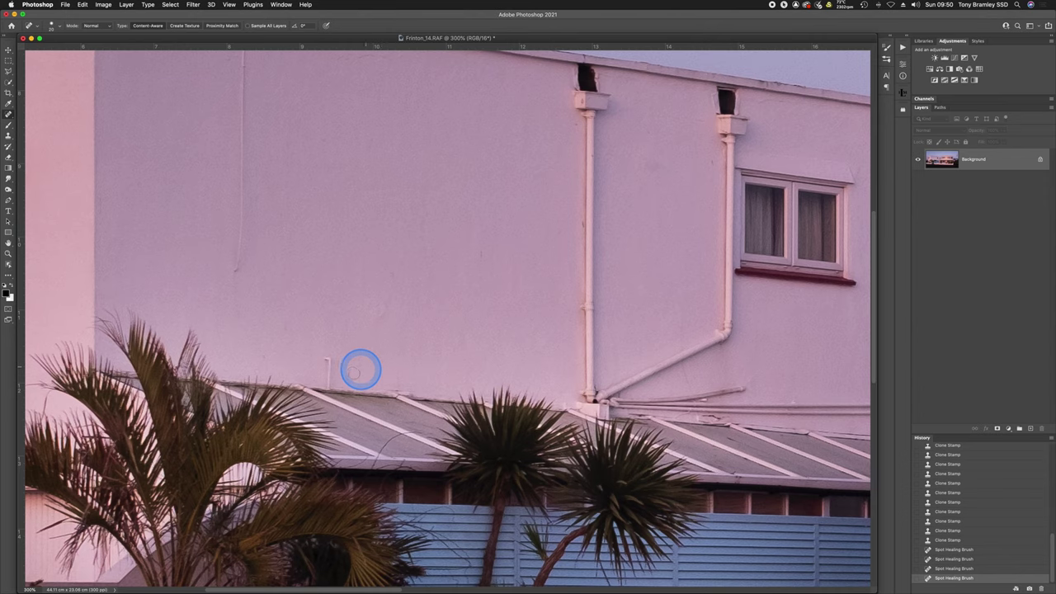
scroll(807, 364, right, 8)
scroll(724, 374, up, 1)
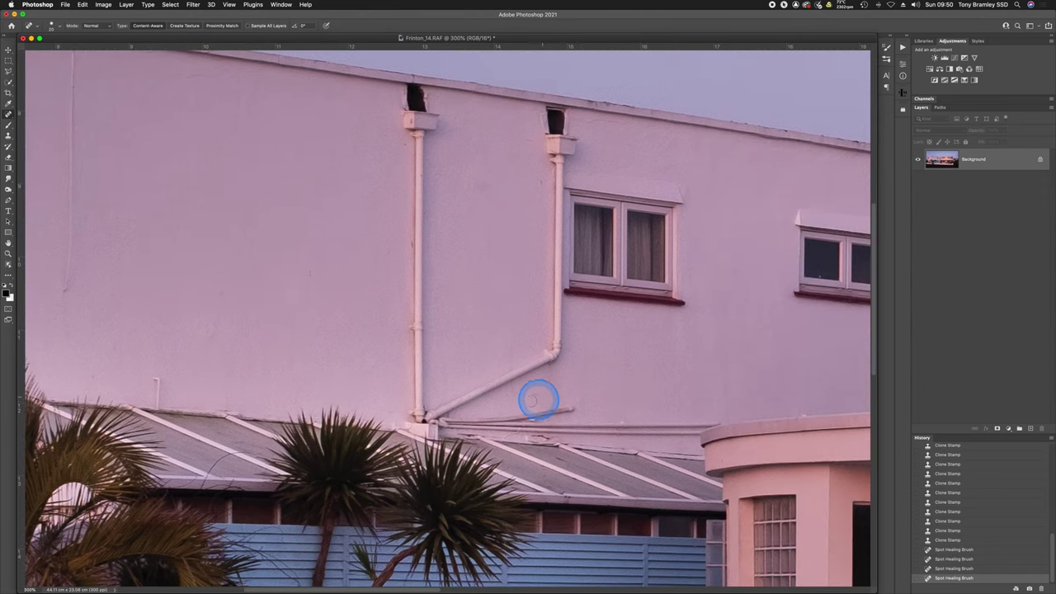
key(bracketleft)
key(bracketleft)
key(bracketleft)
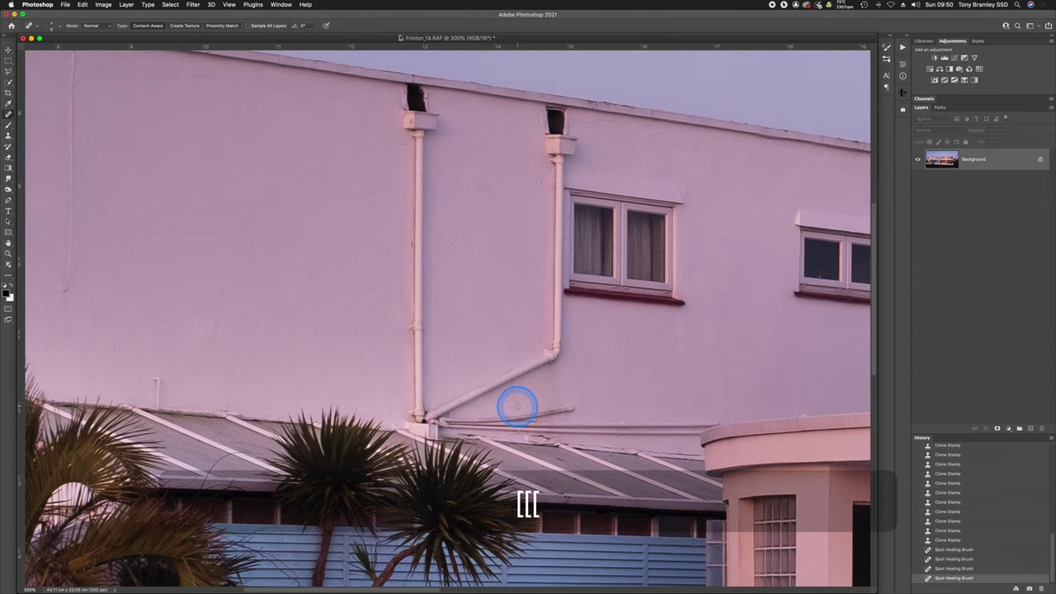
mouse_move(518, 404)
mouse_down()
mouse_move(509, 353)
mouse_move(513, 387)
mouse_up()
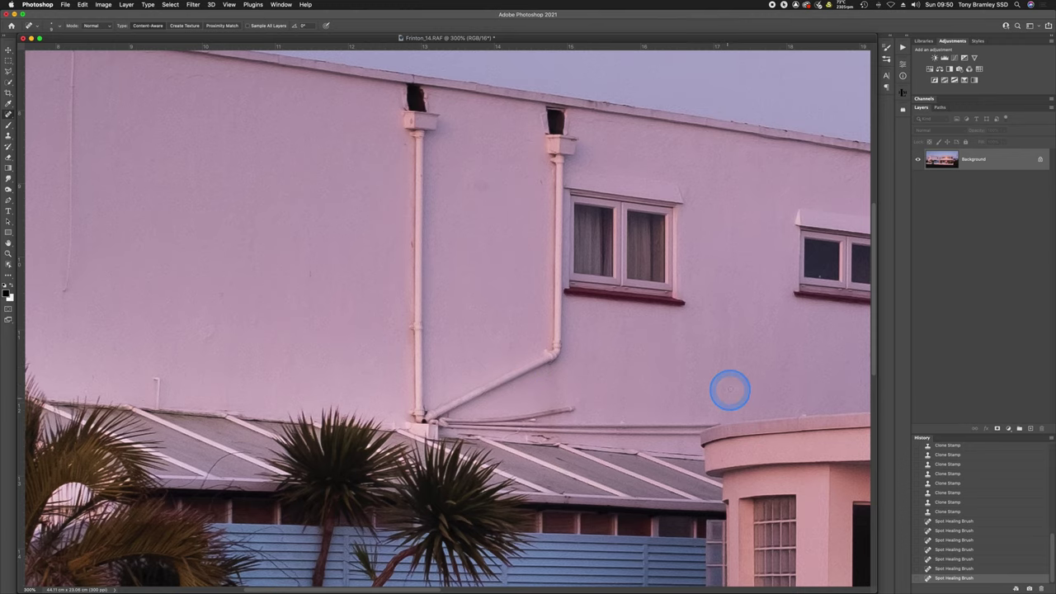
Inspect the side wall and the round house's upper windows and parapet for blemishes, as far as the red object on the roof
drag(738, 368, 480, 403)
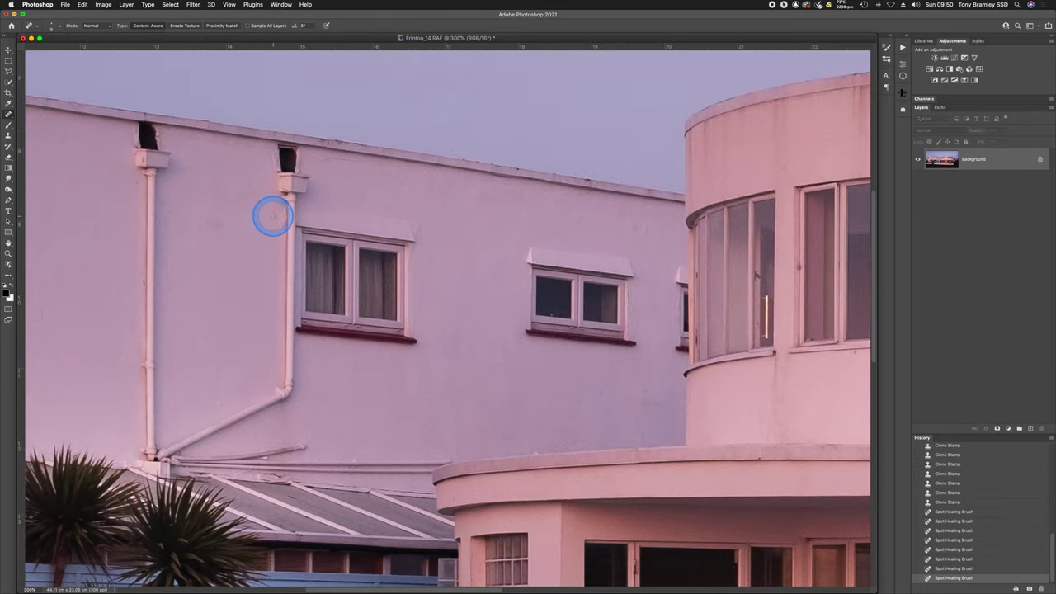
drag(658, 417, 601, 346)
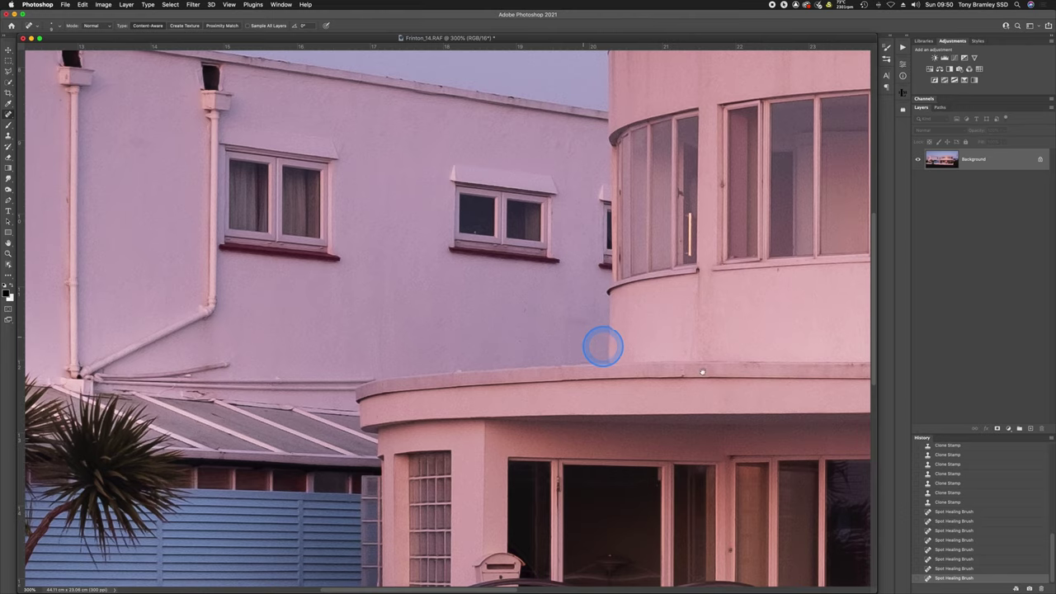
drag(766, 286, 644, 385)
drag(787, 405, 418, 415)
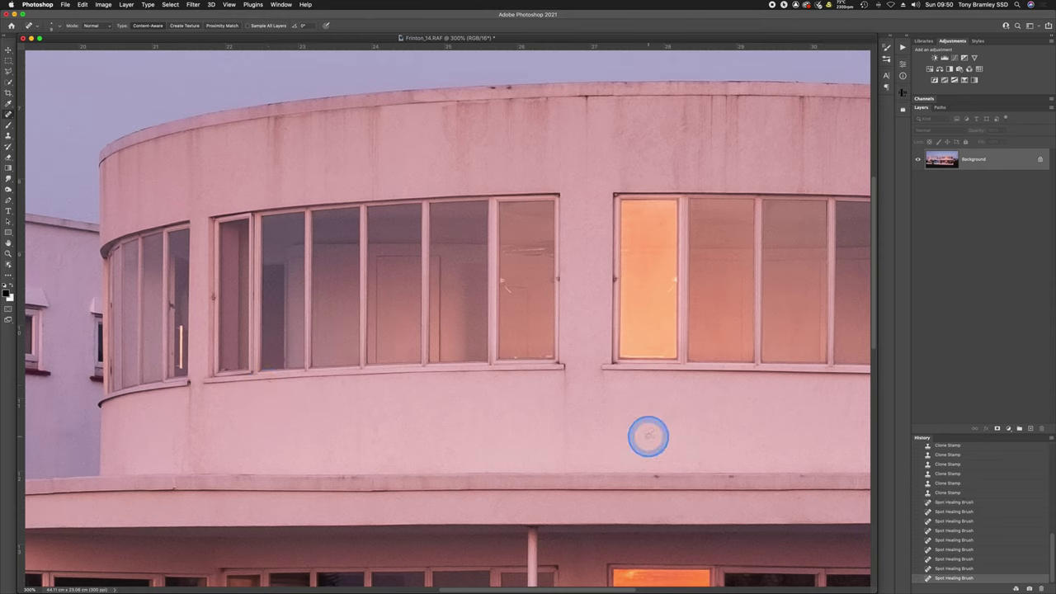
mouse_move(707, 431)
mouse_down()
mouse_move(597, 405)
mouse_move(504, 437)
mouse_move(618, 434)
mouse_move(603, 434)
mouse_up()
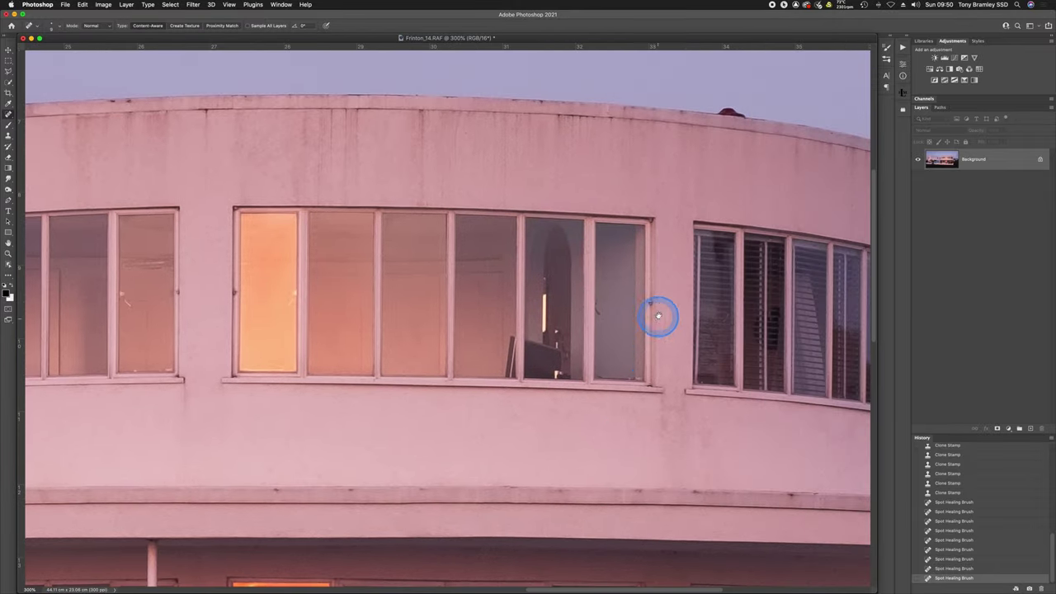
drag(771, 443, 556, 418)
drag(603, 219, 632, 264)
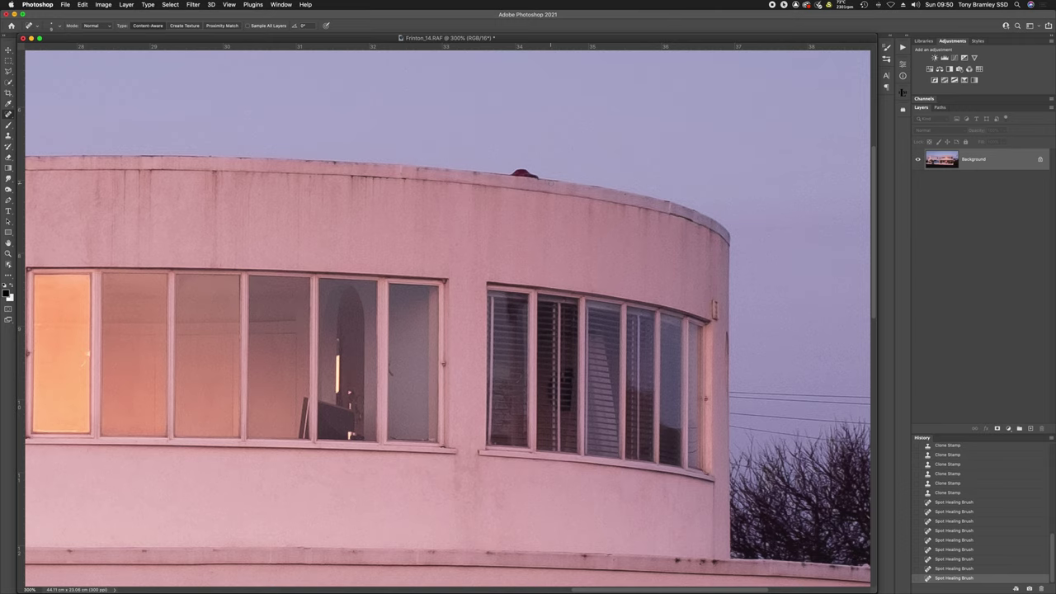
Copy a rectangular section of roof edge and sky beside the red rooftop object to a new layer, and check it in isolation
key(m)
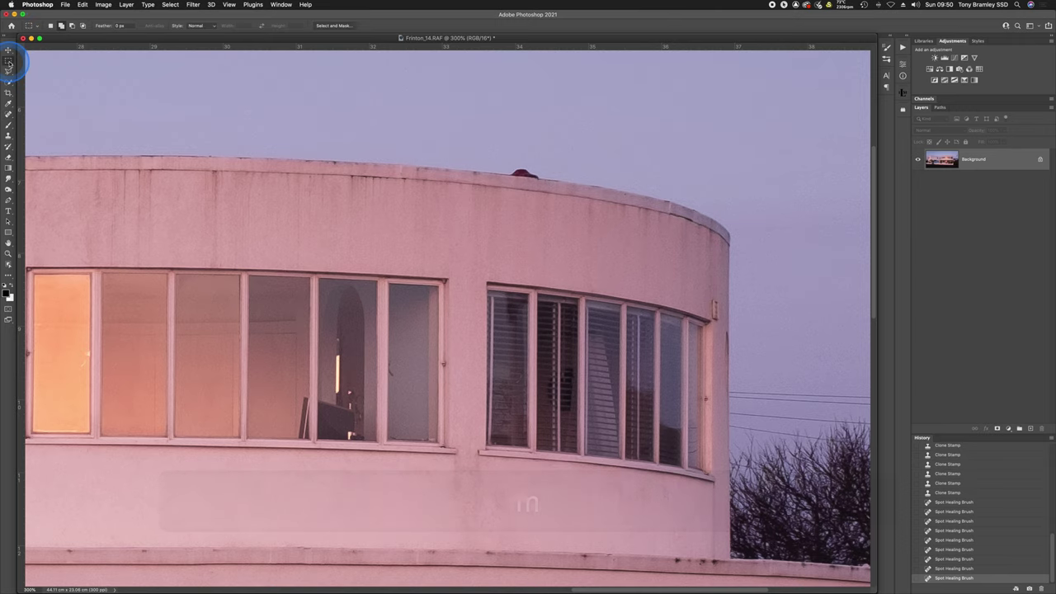
click(8, 61)
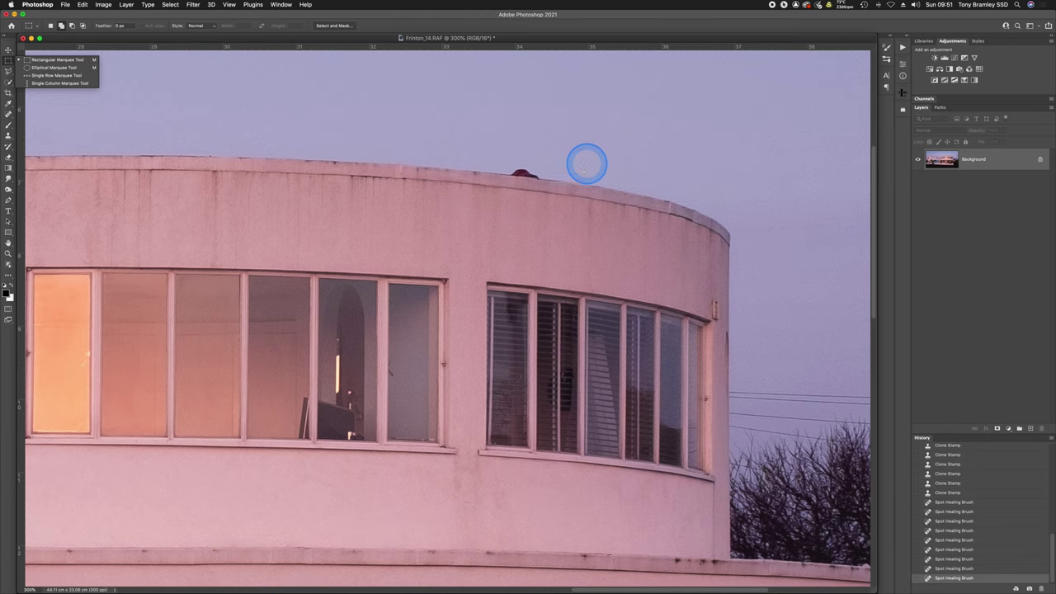
drag(561, 156, 657, 226)
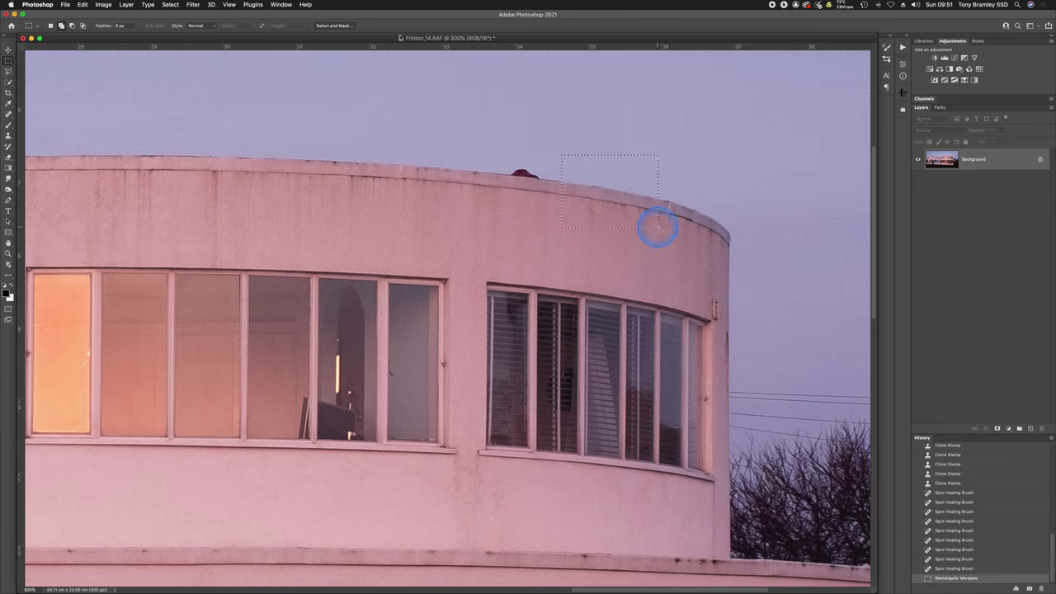
key(super+j)
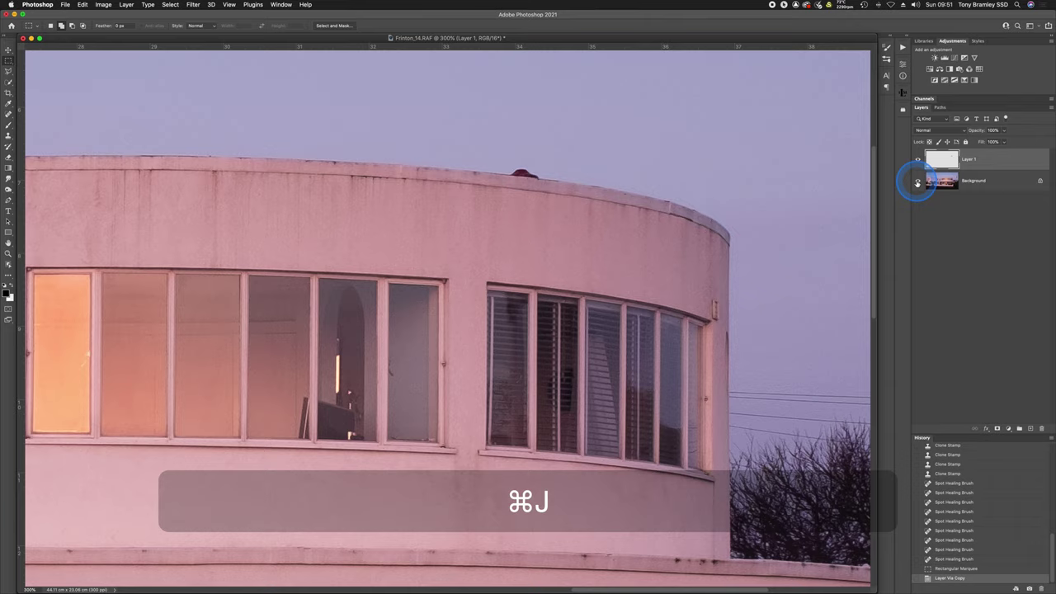
click(917, 181)
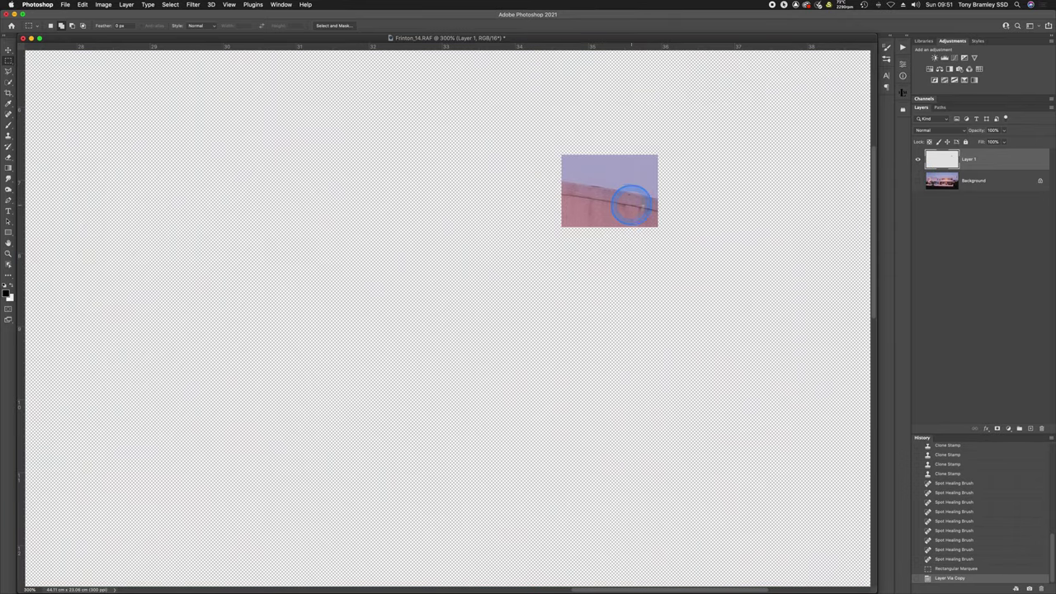
click(917, 181)
Move the copied roof patch over the red object and rotate it about -3.24° to follow the roofline
key(v)
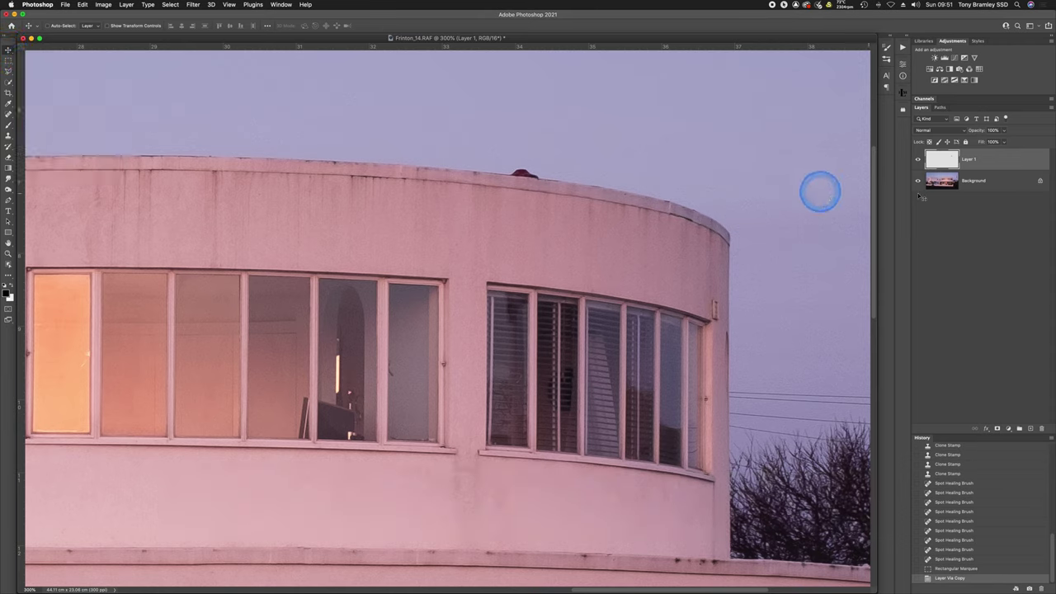
drag(568, 168, 499, 159)
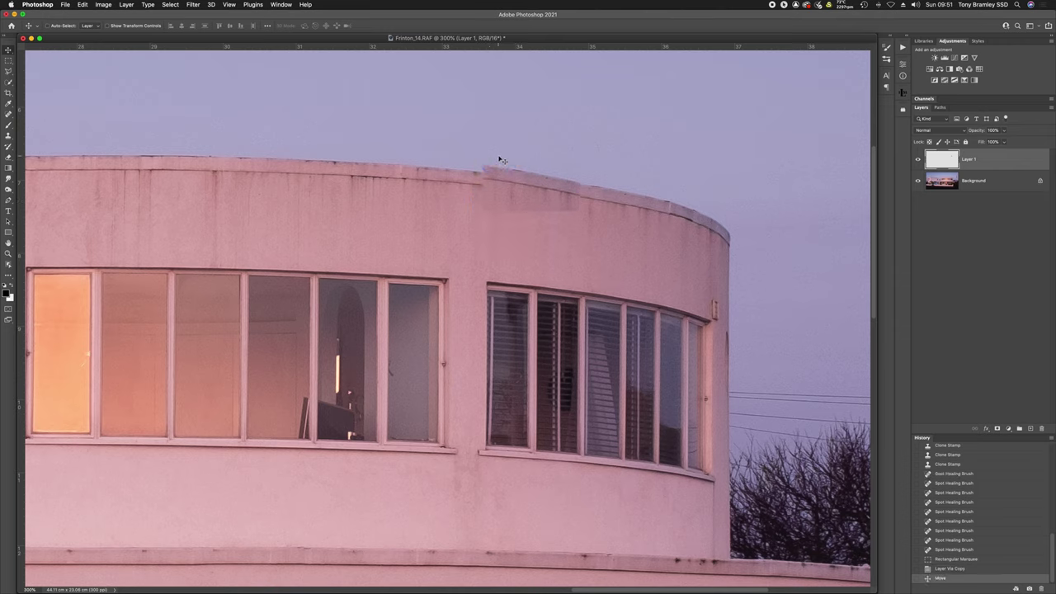
key(super+t)
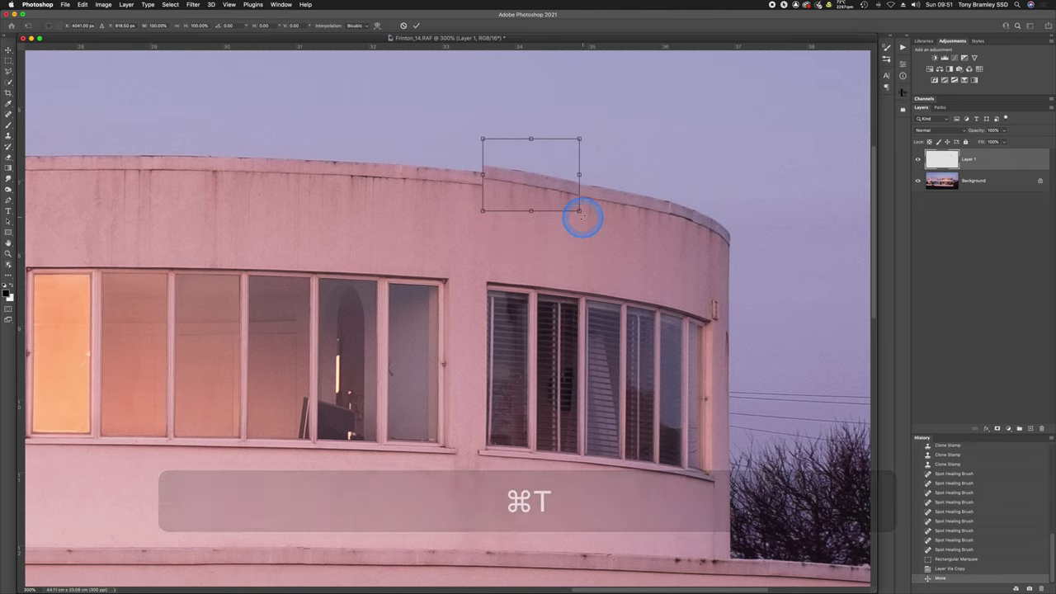
drag(585, 214, 586, 211)
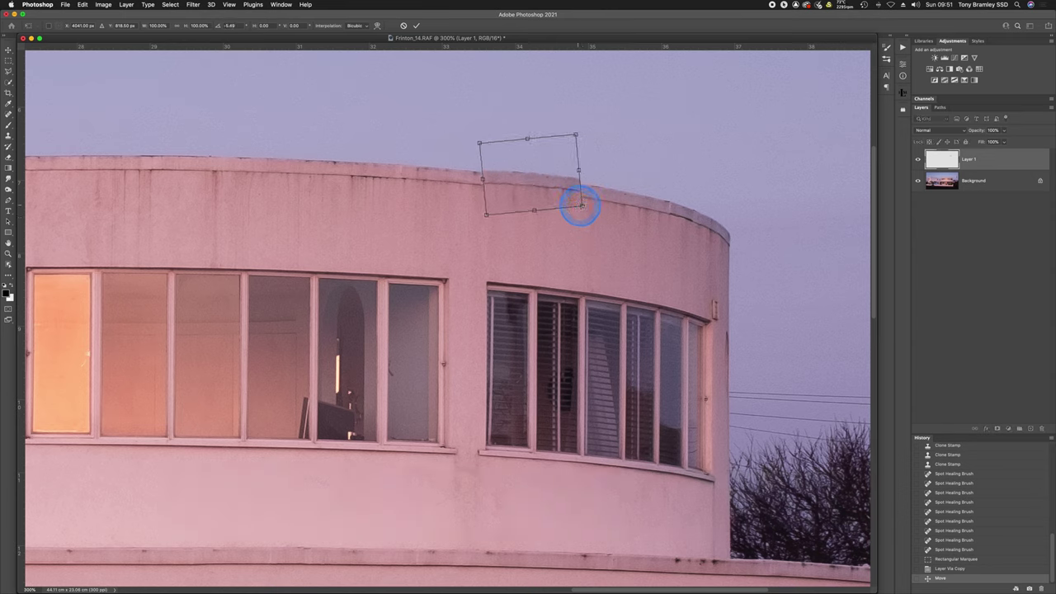
drag(592, 216, 592, 216)
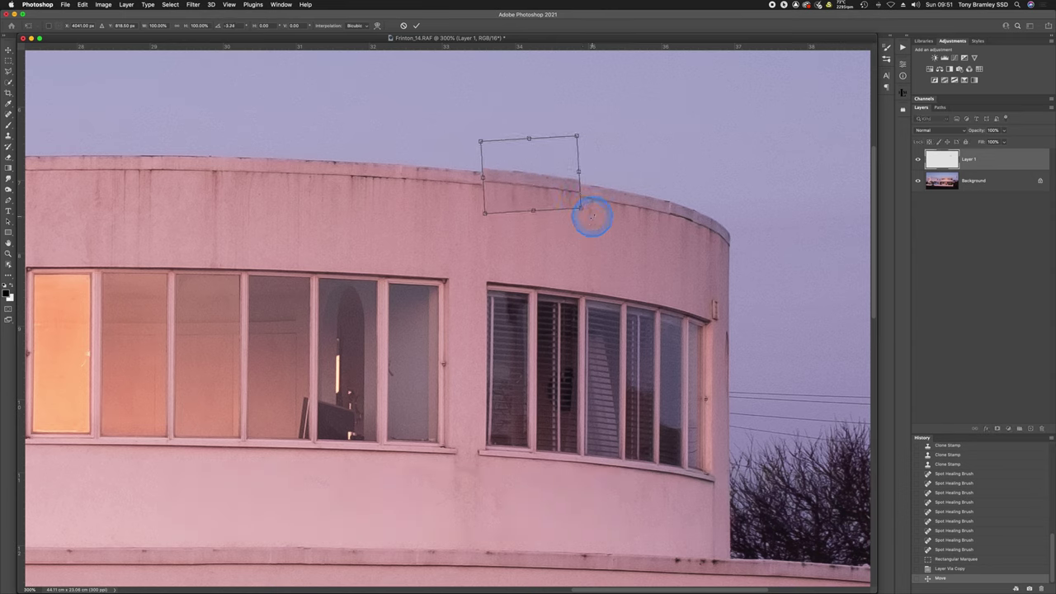
Set the patch layer's blend mode to Difference and shift the patch at 500% zoom to align its roof edge with the original
drag(928, 130, 928, 267)
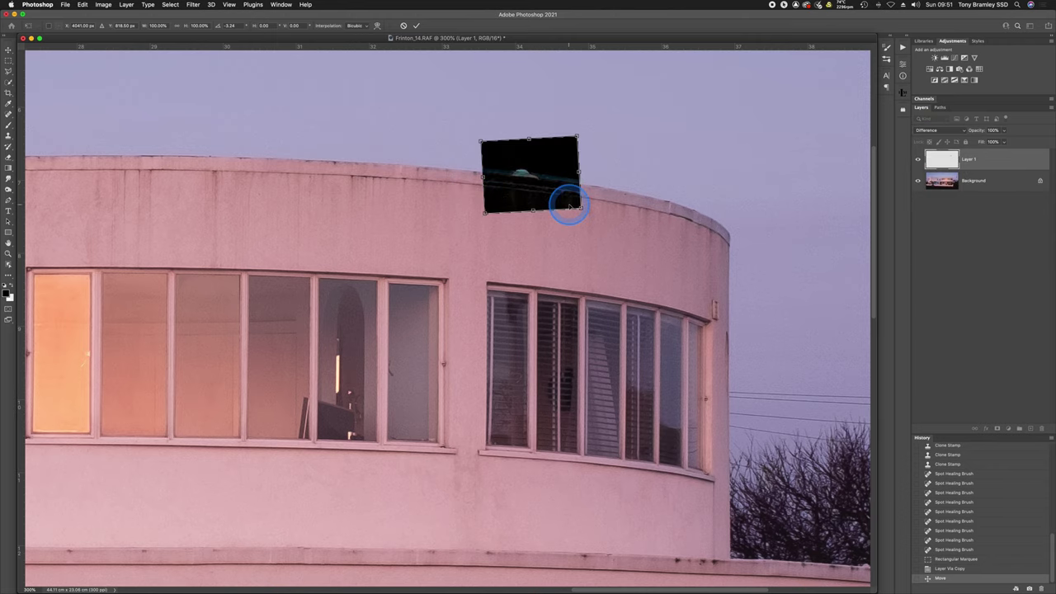
key(super+equal)
key(super+equal)
drag(679, 193, 674, 299)
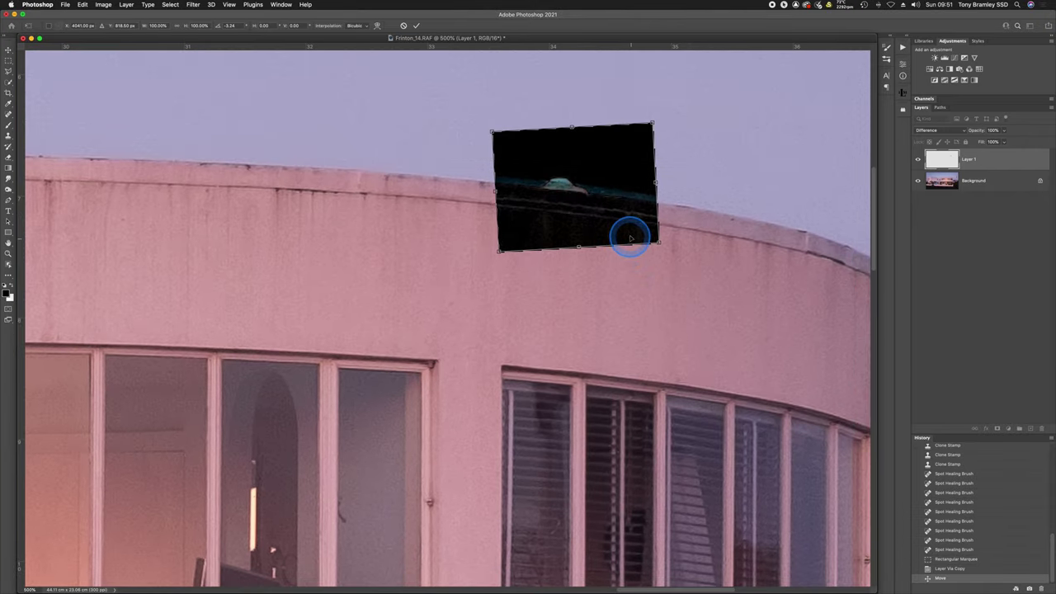
drag(622, 226, 619, 233)
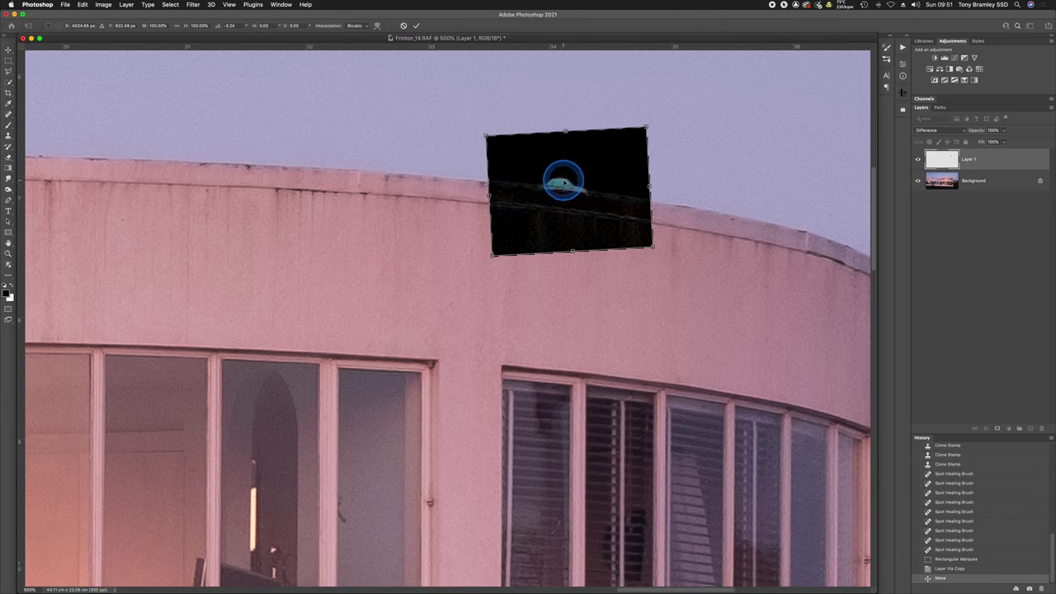
Return the patch layer's blend mode to Normal and apply the transform
click(932, 130)
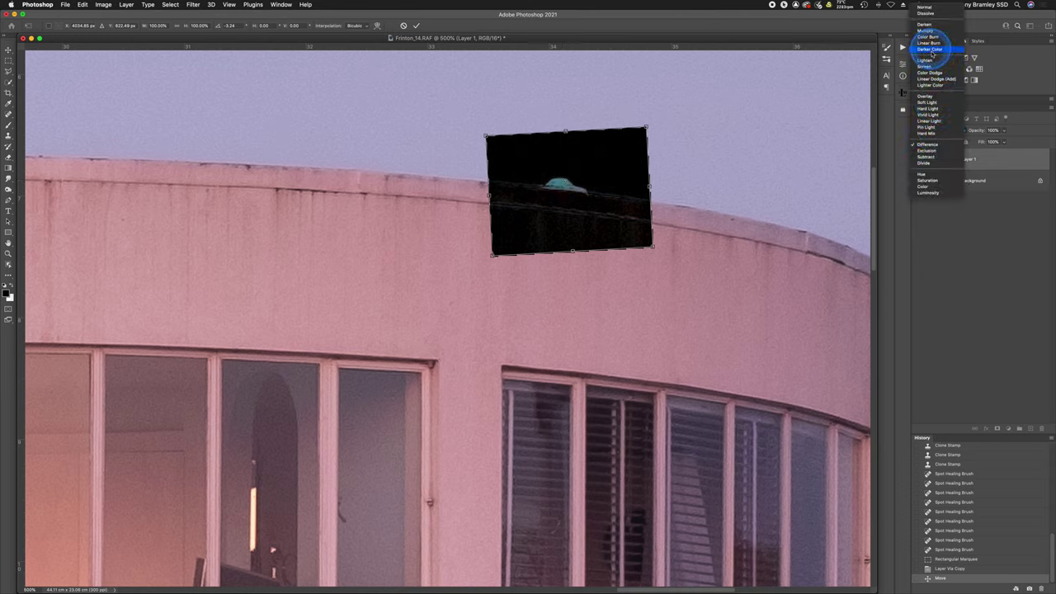
click(937, 7)
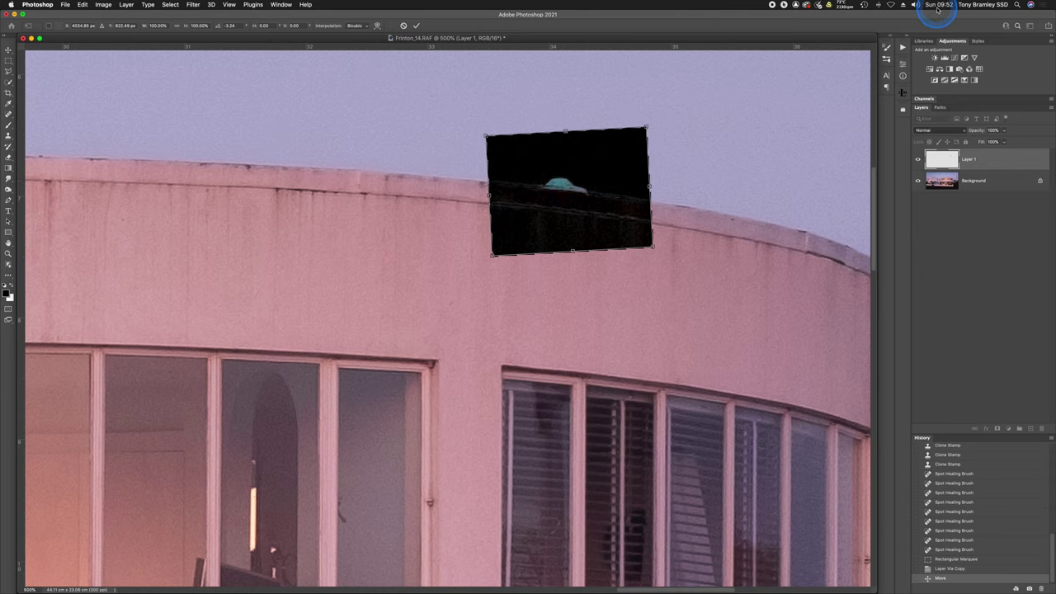
double_click(577, 182)
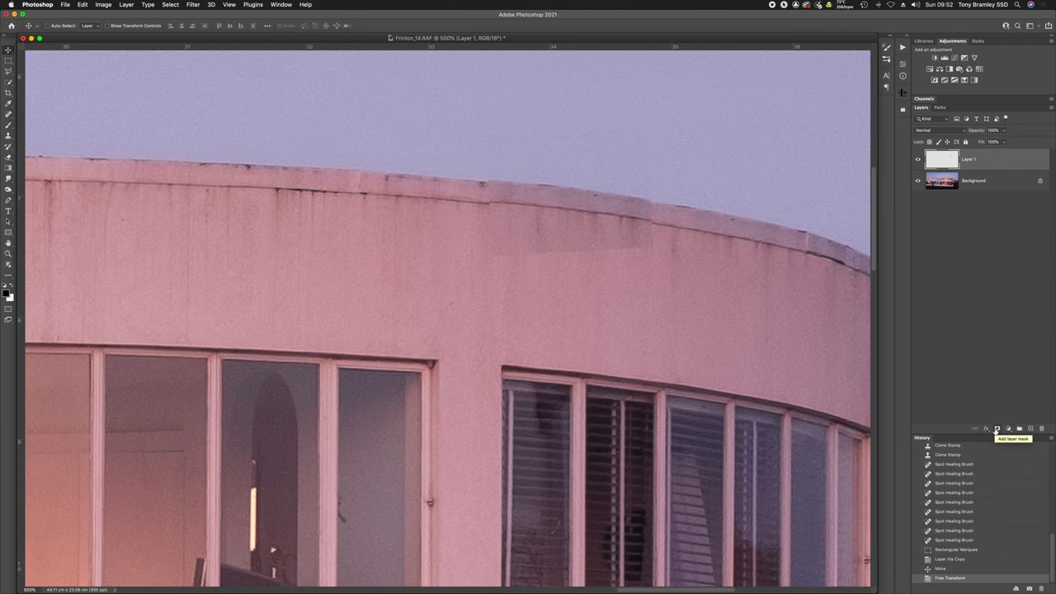
Hide the roof patch with a black layer mask and ready the Brush tool with the default foreground and background colours
click(996, 429)
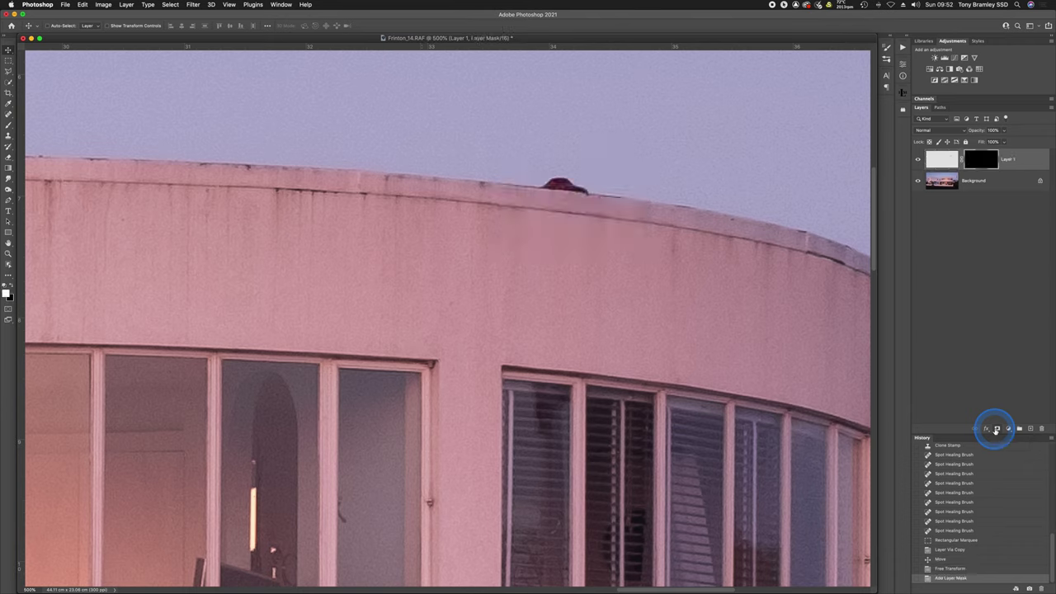
key(b)
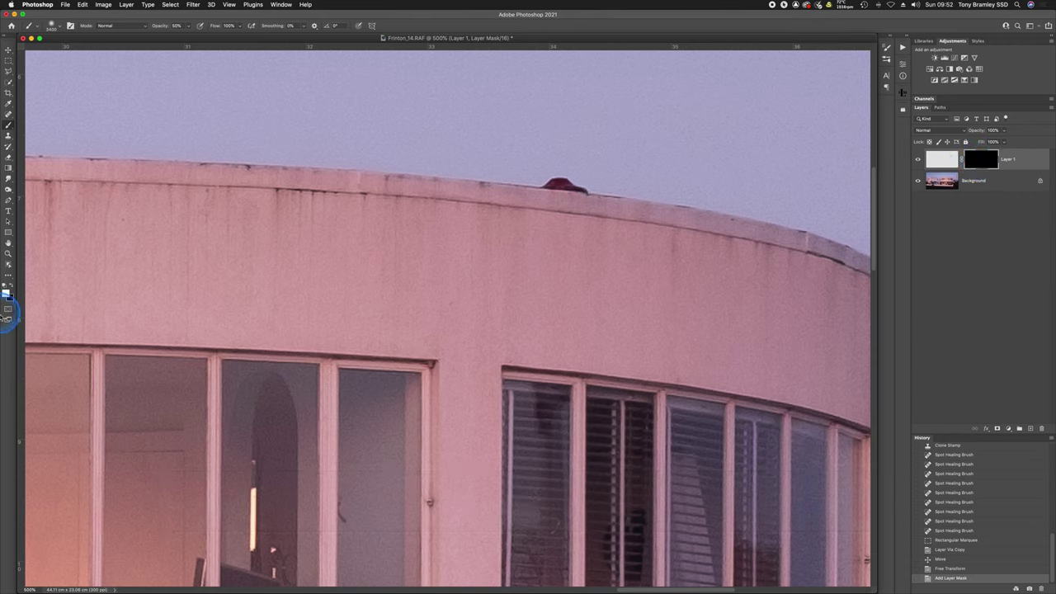
click(7, 286)
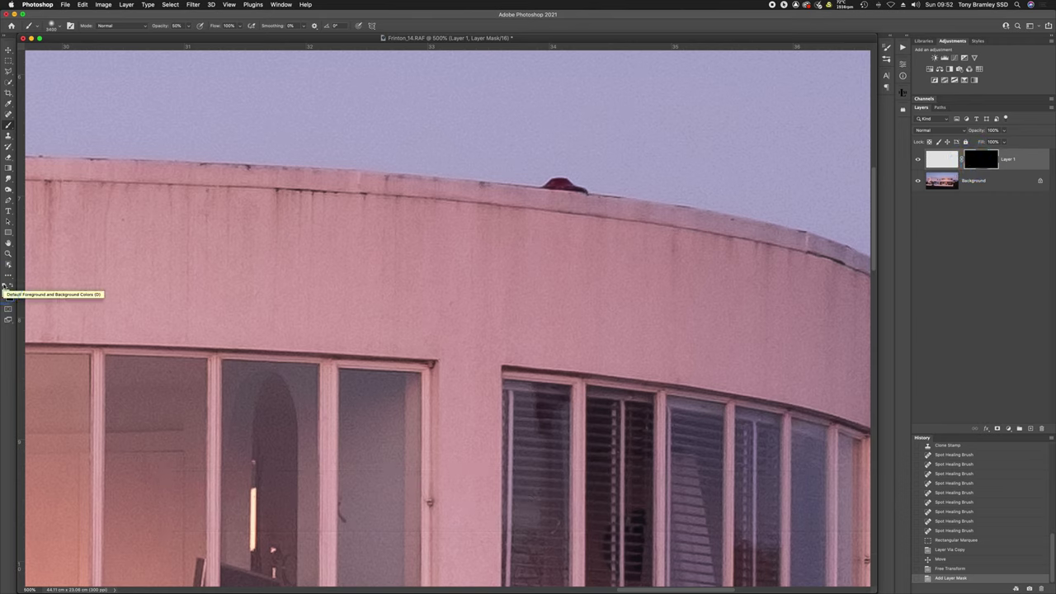
Set white as the painting colour and shrink the brush to roughly the size of the red rooftop object
key(d)
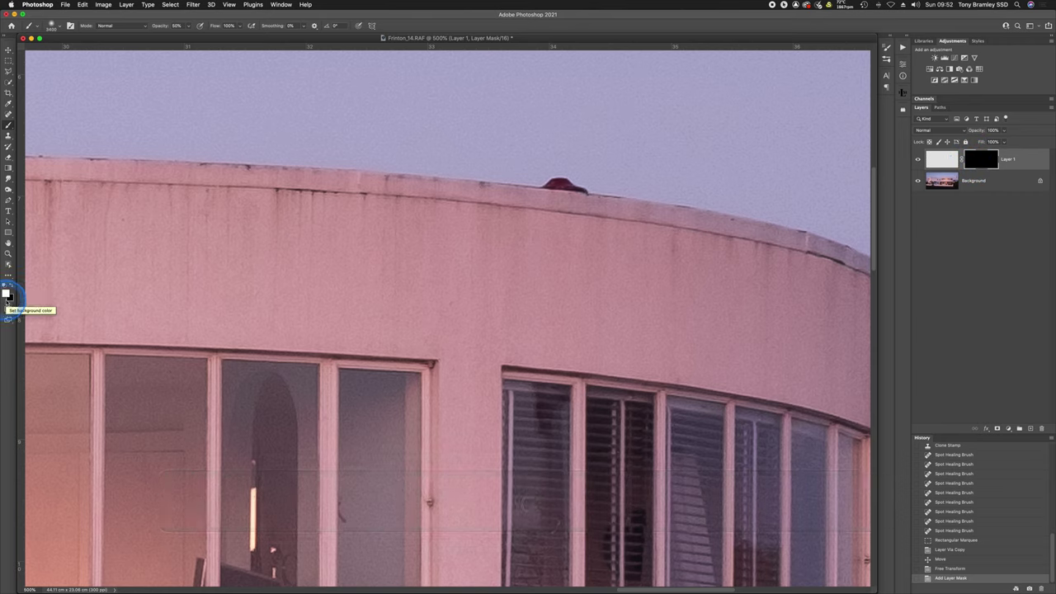
key(x)
key(x)
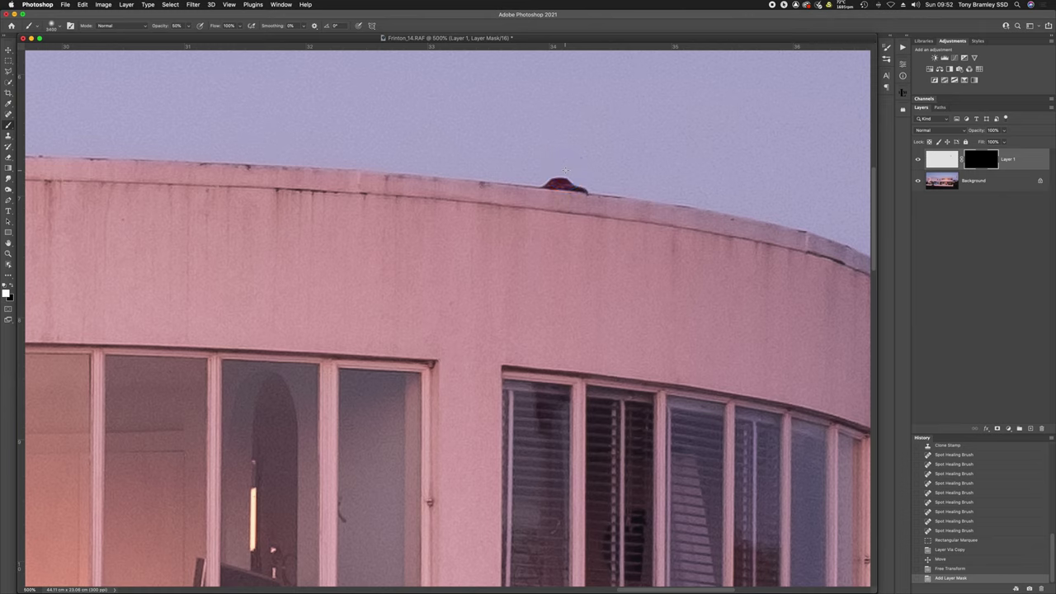
key(bracketleft)
key(bracketleft)
key(bracketleft)
key(bracketleft)
key(bracketleft)
key(bracketleft)
key(bracketleft)
key(bracketleft)
key(bracketleft)
key(bracketleft)
key(bracketleft)
key(bracketleft)
key(bracketleft)
key(bracketleft)
key(bracketleft)
key(bracketleft)
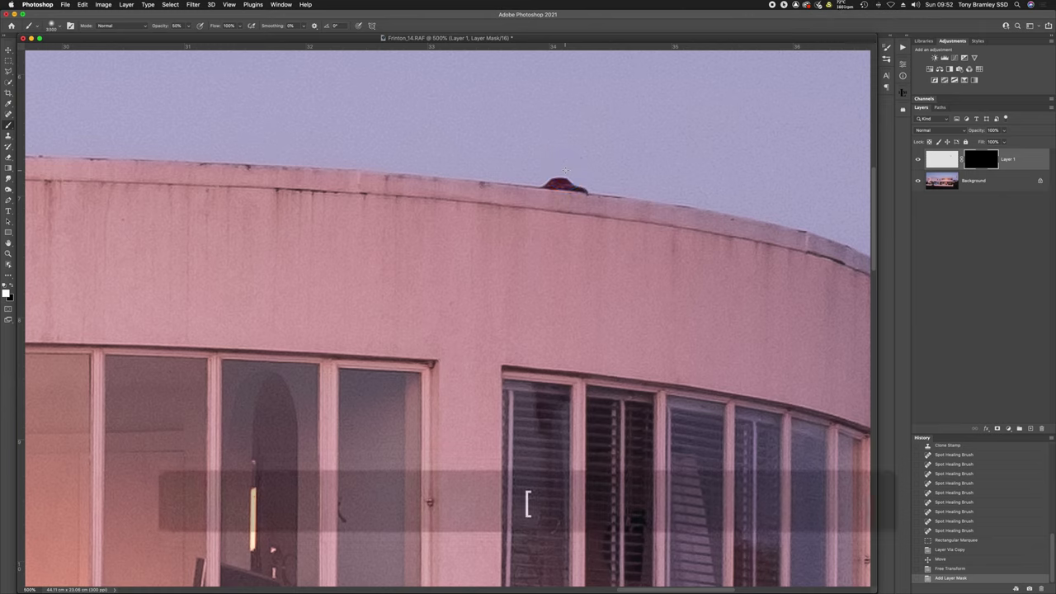
key(bracketleft)
key(bracketleft)
key(bracketleft)
key(bracketleft)
key(bracketleft)
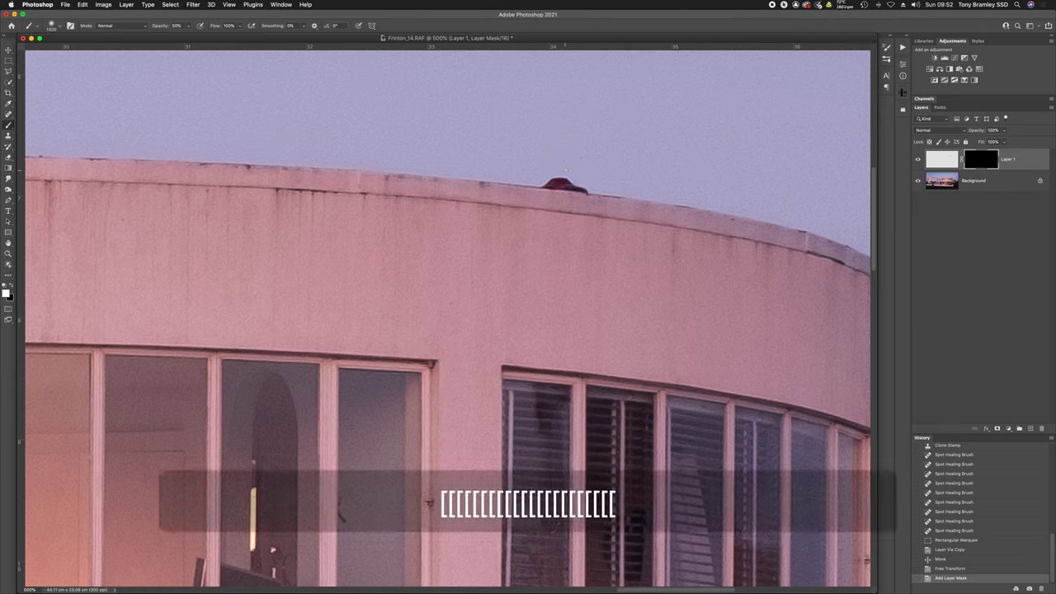
key(bracketleft)
key(bracketleft)
key(bracketleft)
key(bracketleft)
key(bracketleft)
key(bracketleft)
key(bracketleft)
key(bracketleft)
key(bracketleft)
key(bracketleft)
key(bracketleft)
key(bracketleft)
key(bracketleft)
key(bracketleft)
key(bracketleft)
key(bracketleft)
key(bracketleft)
key(bracketleft)
key(bracketleft)
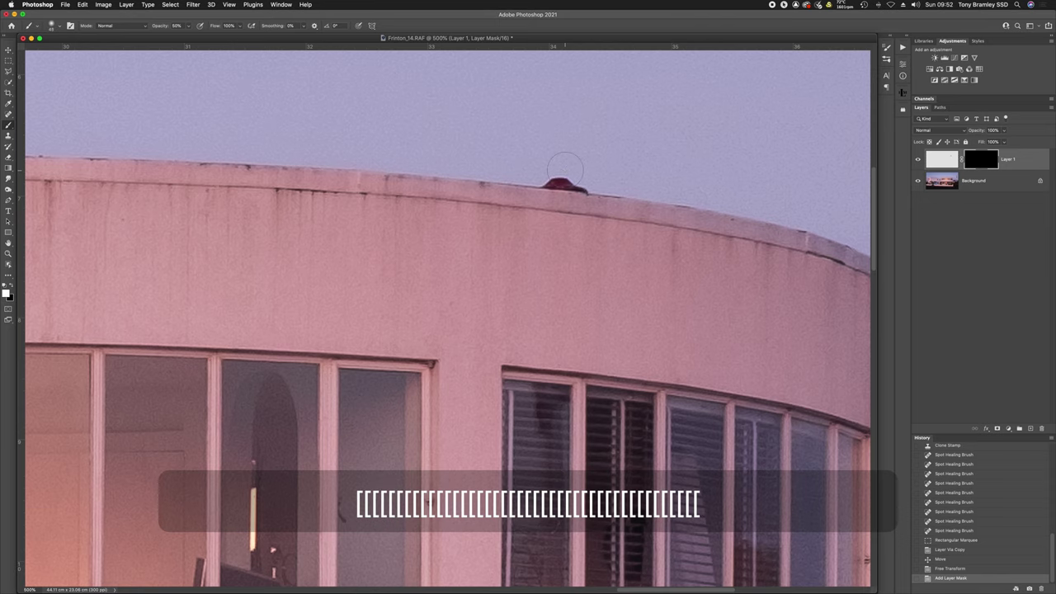
key(bracketleft)
key(bracketleft)
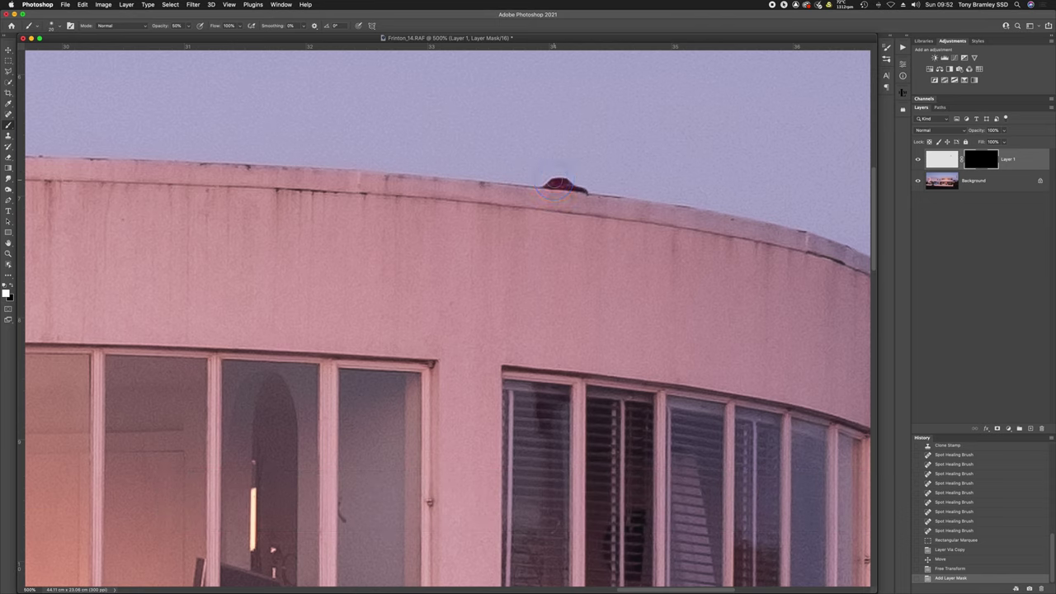
Set the brush opacity to 100% and paint white on the patch layer's mask over the red object to cover it
key(0)
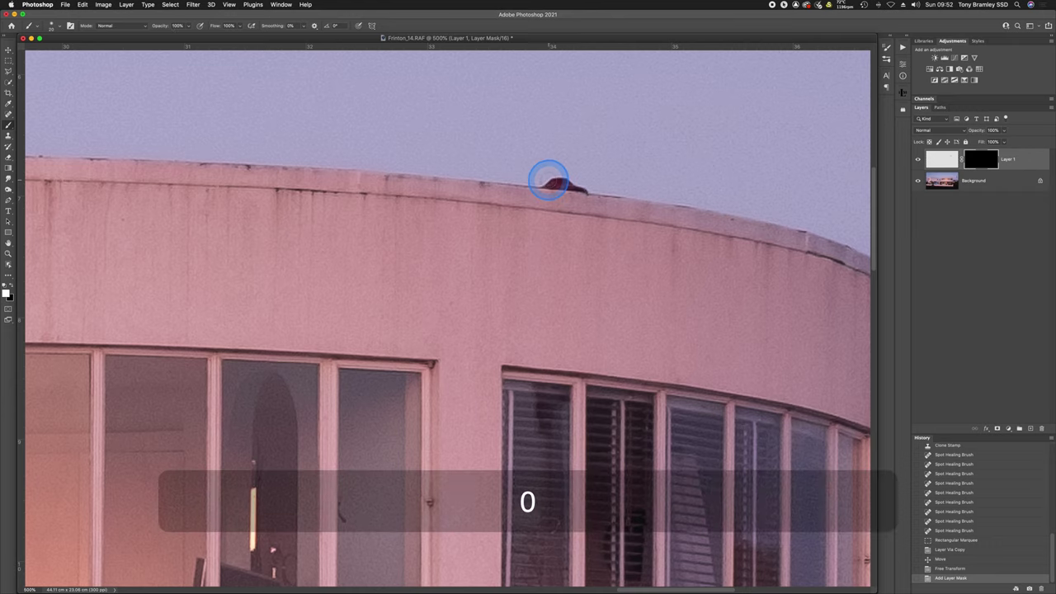
drag(566, 180, 553, 181)
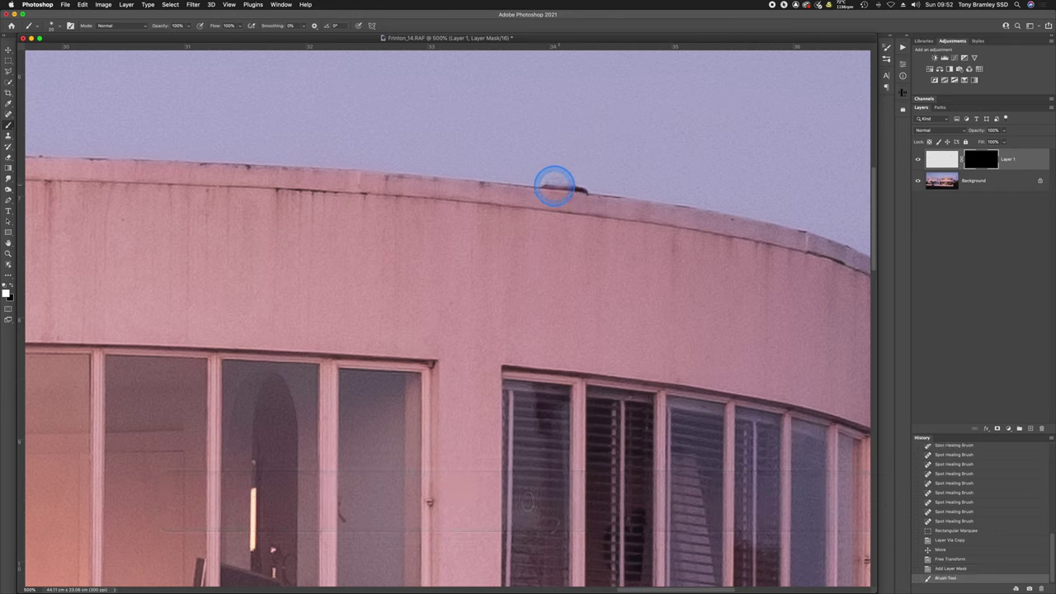
click(592, 186)
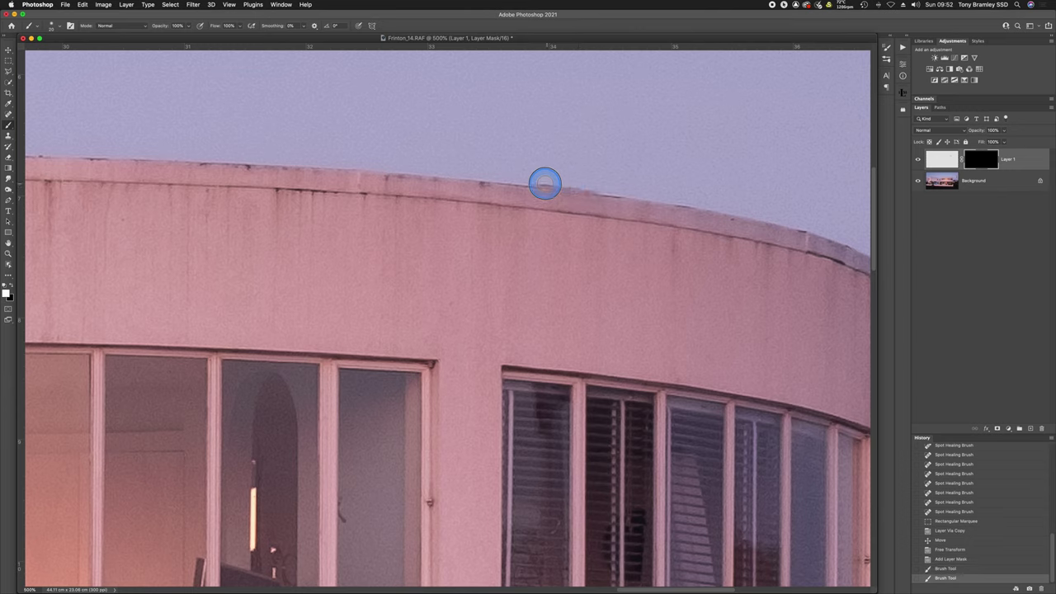
click(540, 183)
Nudge the roof patch layer so its edge lines up with the surrounding roofline
click(939, 161)
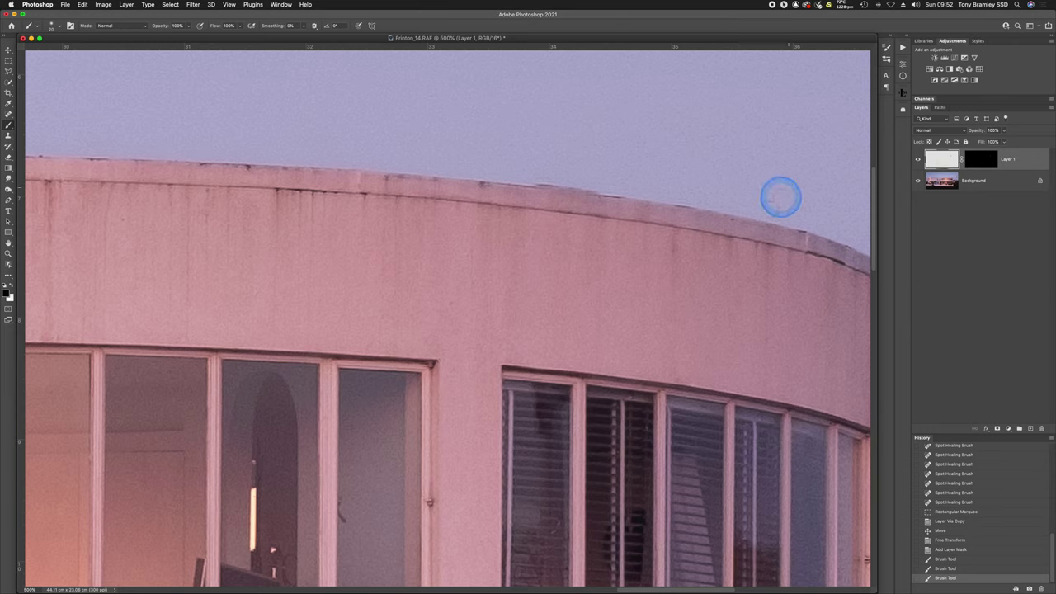
key(v)
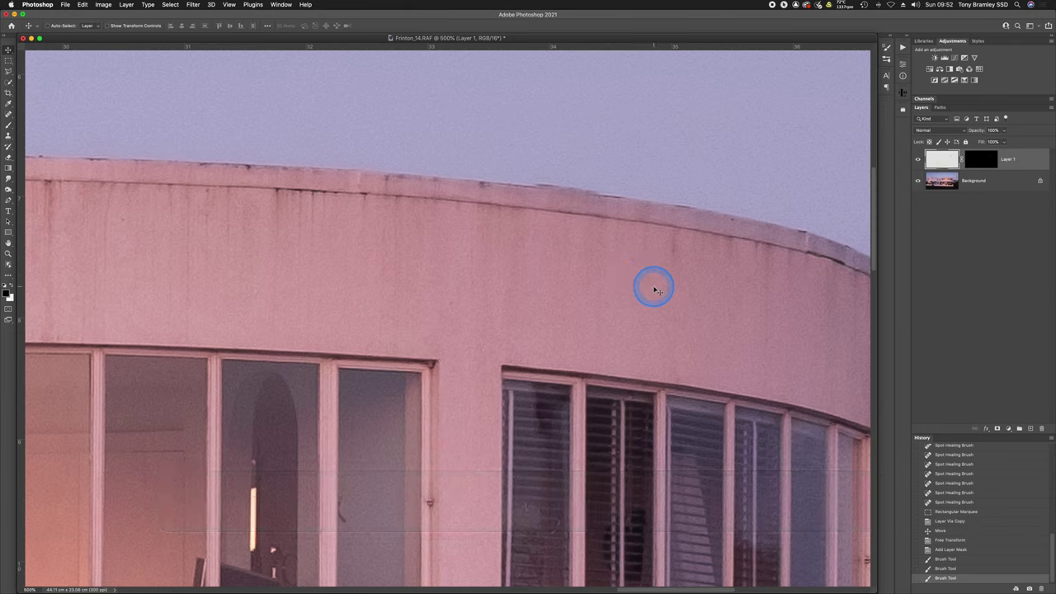
key(Left)
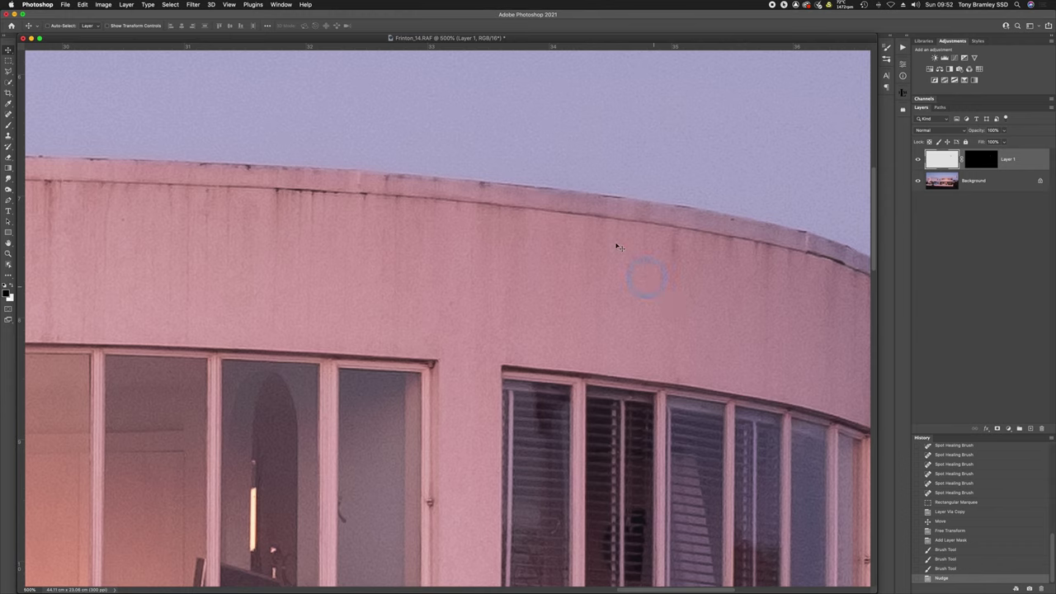
Paint white on the patch layer's mask just above the repaired roofline, checking the repair with the layer hidden and shown
key(b)
drag(582, 186, 552, 178)
key(super+z)
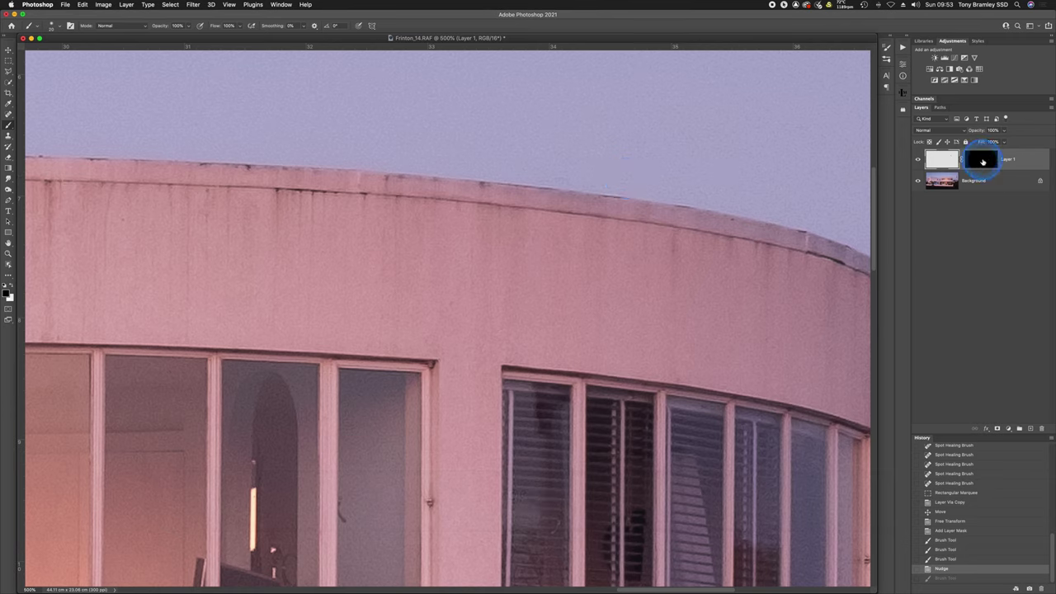
click(981, 162)
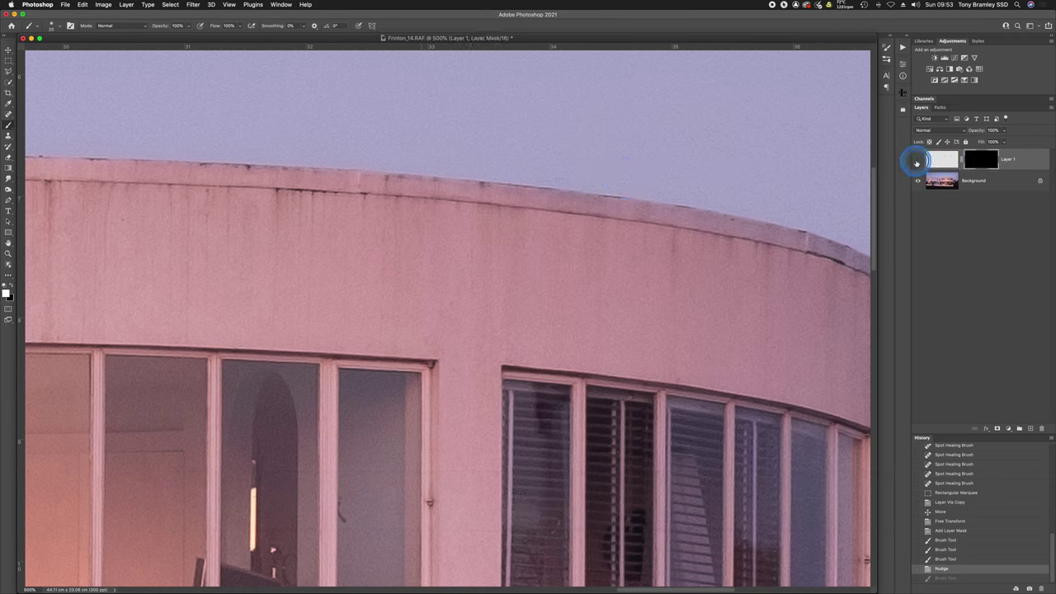
click(916, 163)
click(916, 162)
mouse_move(594, 174)
mouse_down()
mouse_move(664, 191)
mouse_move(554, 175)
mouse_up()
Flatten the image and clone out the two dark marks on the roof's upper edge above the centre-left windows
key(super+minus)
key(super+minus)
key(super+minus)
key(super+minus)
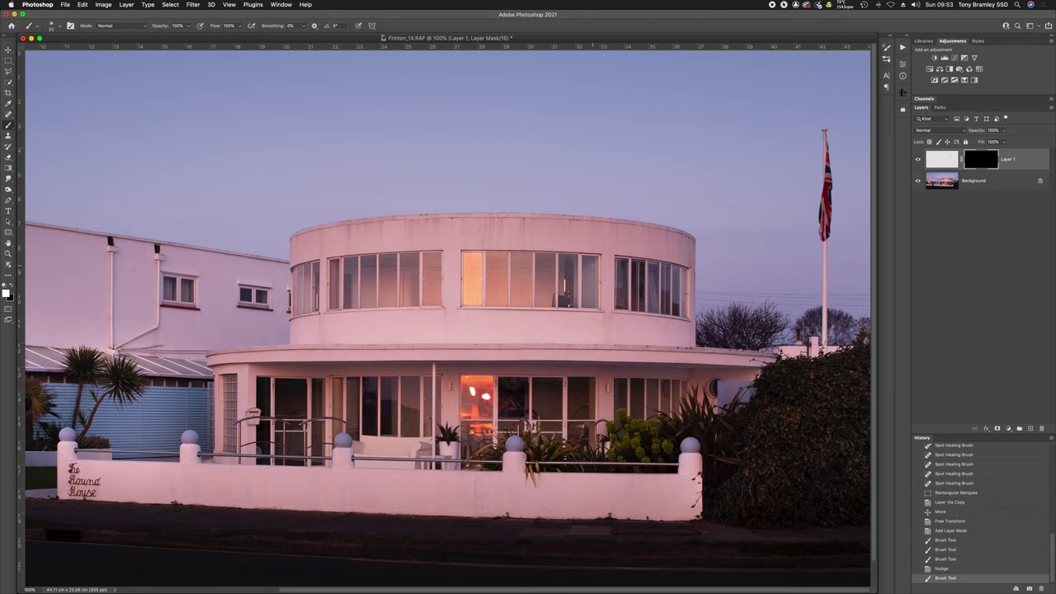
key(super+equal)
key(super+equal)
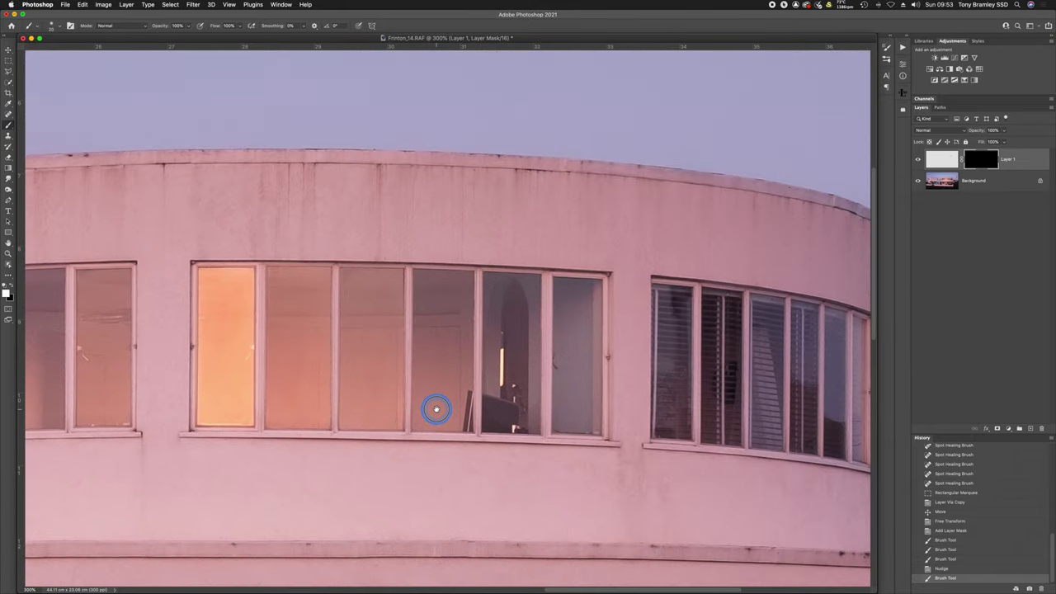
drag(435, 409, 677, 371)
drag(349, 176, 387, 179)
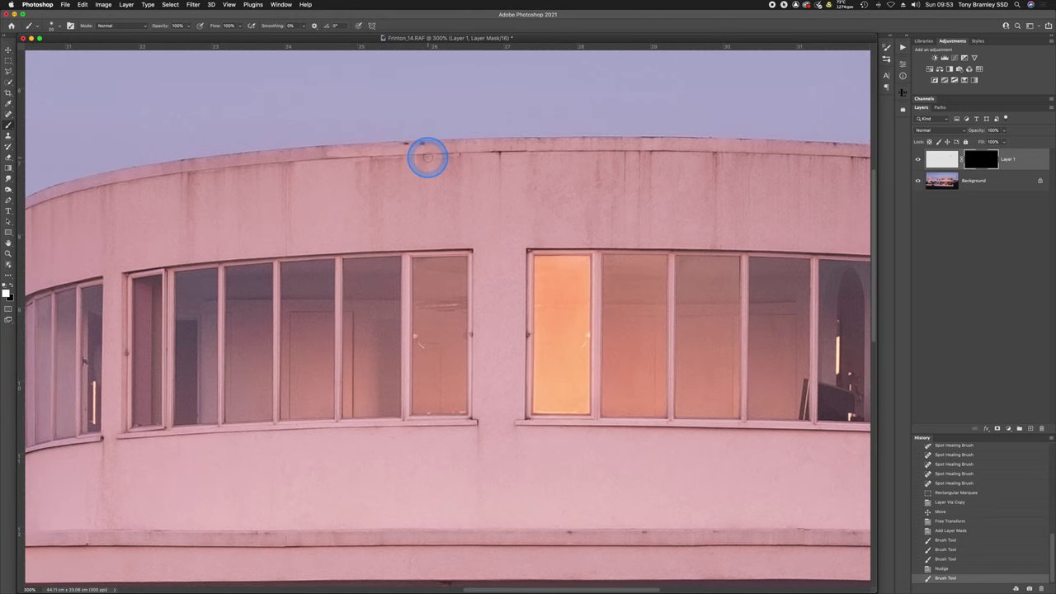
key(super+equal)
key(super+equal)
drag(460, 90, 477, 289)
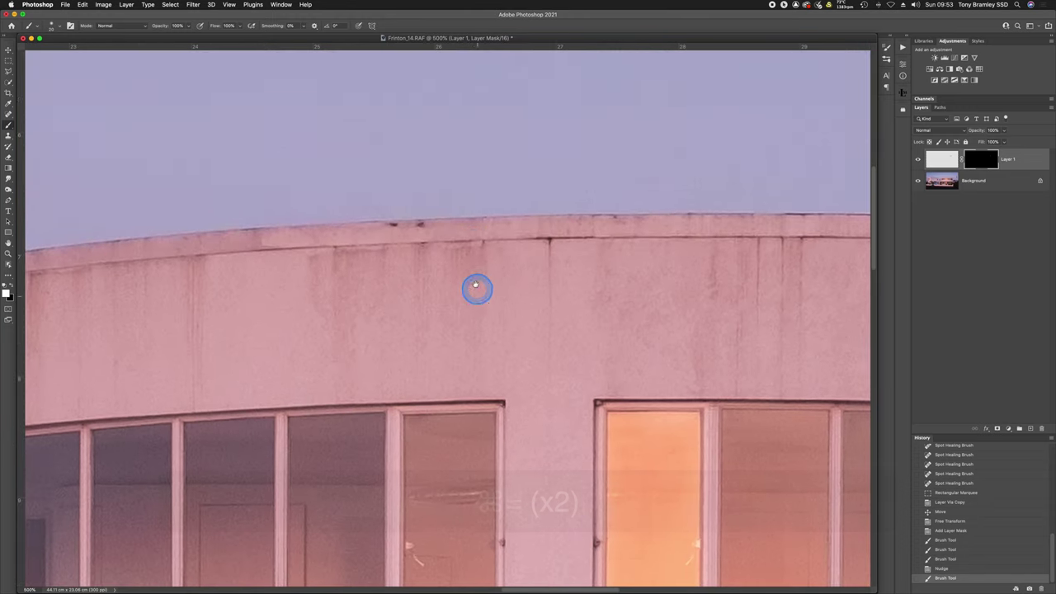
key(s)
click(445, 226)
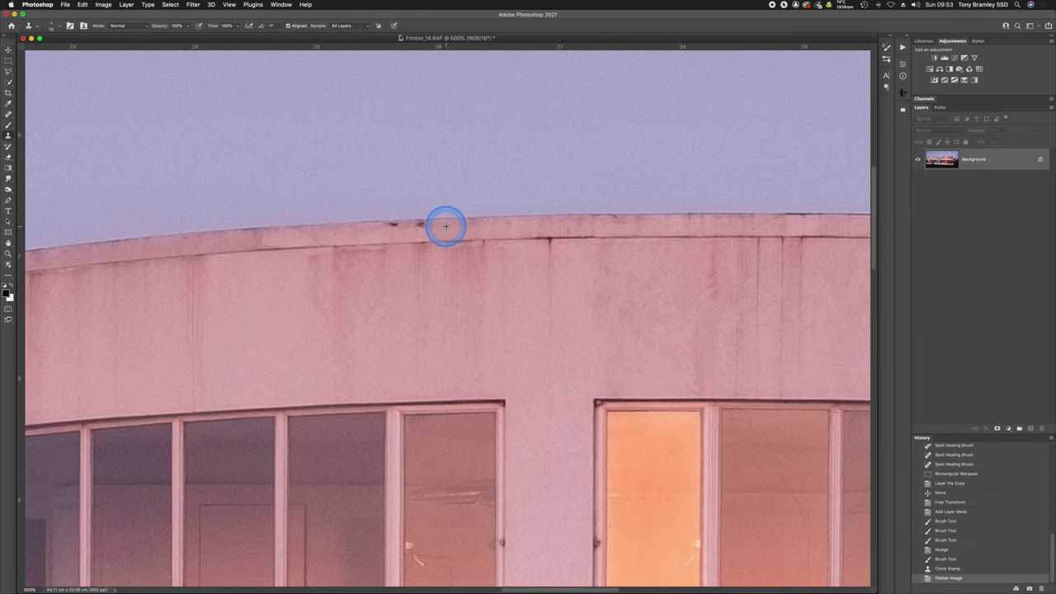
click(421, 226)
click(419, 226)
click(415, 226)
click(393, 225)
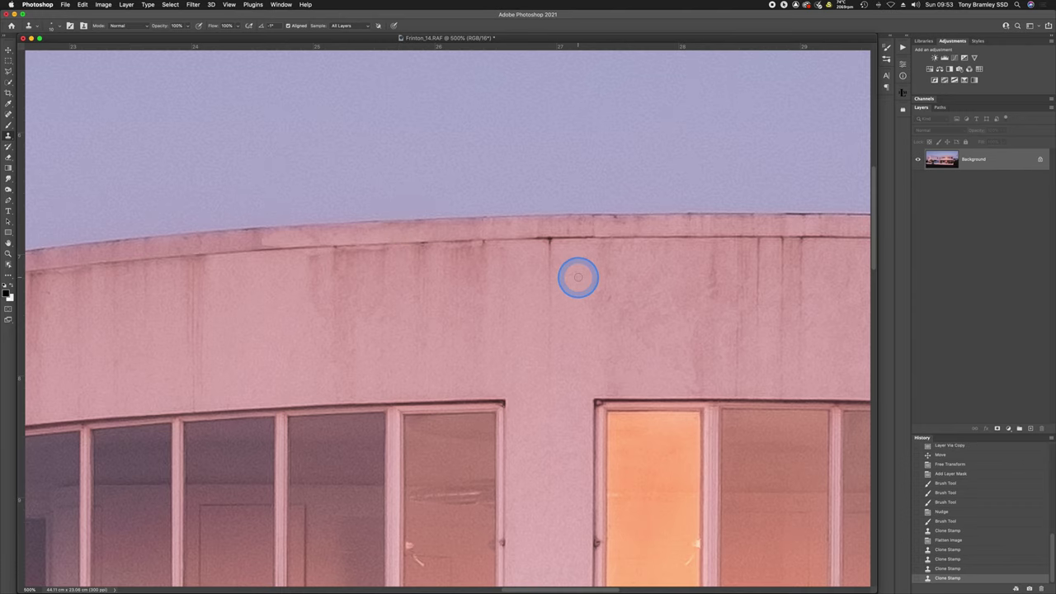
Examine the round upper floor and the lower roof ledge for remaining blemishes at 200% zoom
key(super+minus)
key(super+minus)
key(super+minus)
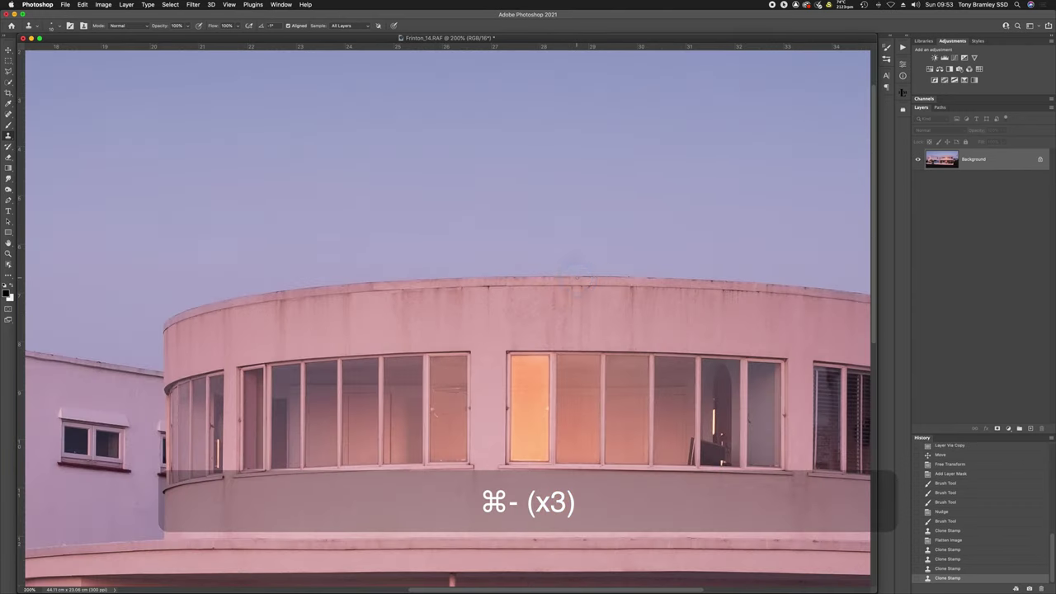
scroll(660, 297, down, 3)
scroll(660, 297, right, 3)
scroll(545, 183, right, 5)
scroll(545, 183, down, 2)
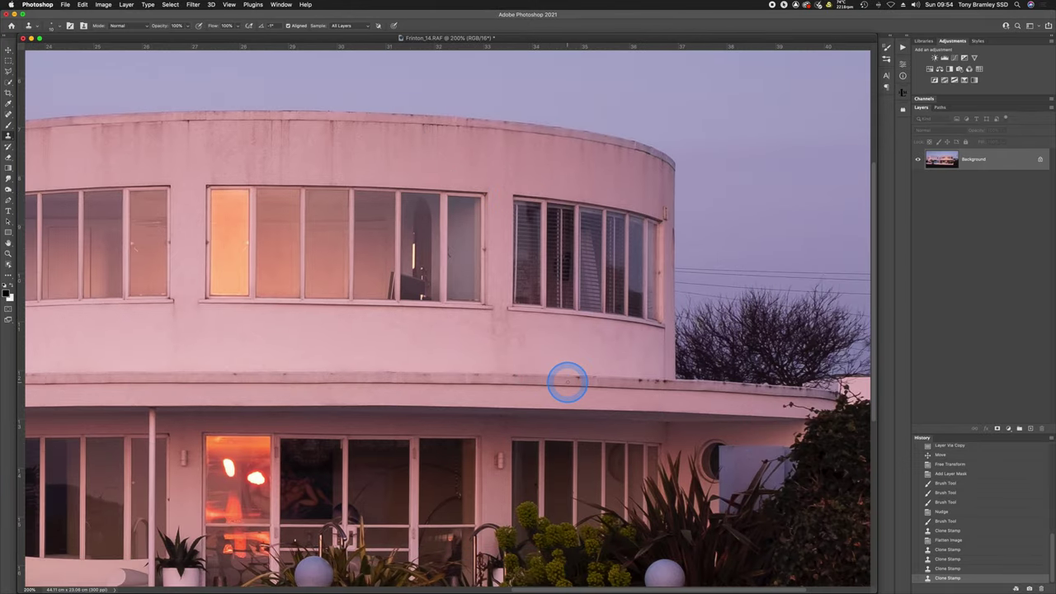
scroll(661, 353, left, 5)
scroll(662, 353, down, 1)
scroll(661, 353, left, 6)
scroll(662, 353, down, 1)
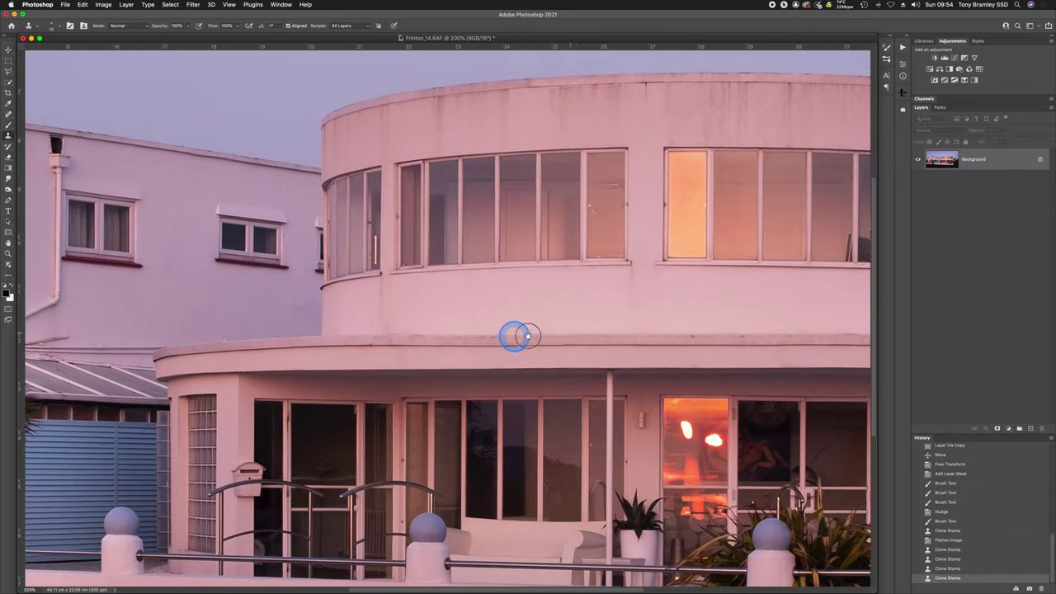
scroll(528, 313, left, 3)
scroll(528, 314, down, 1)
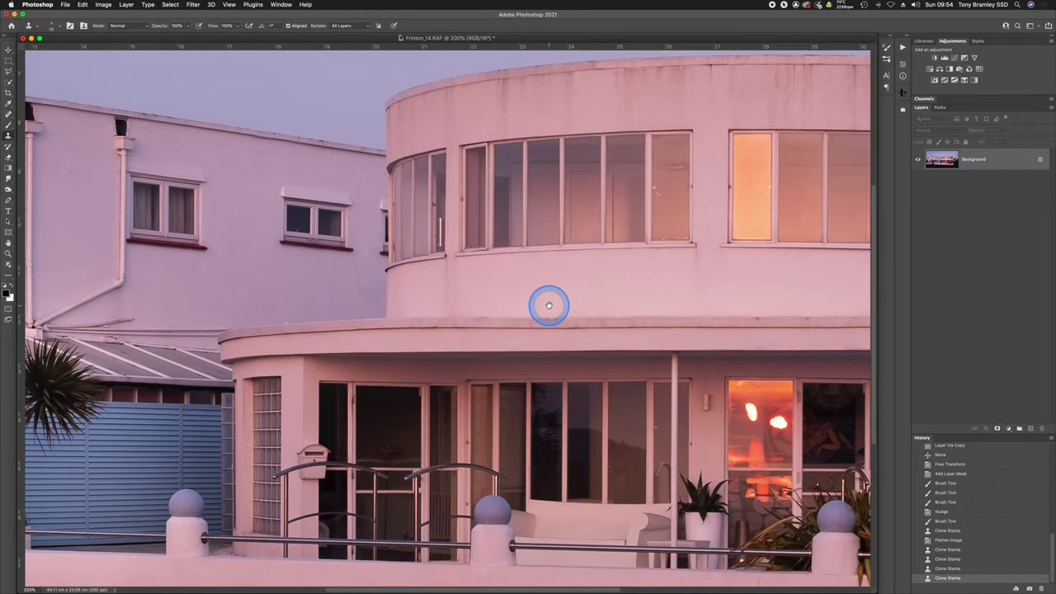
Clone out the small bump on the lower roof ledge's edge using a smaller Clone Stamp brush
scroll(371, 306, left, 3)
key(super+equal)
key(super+equal)
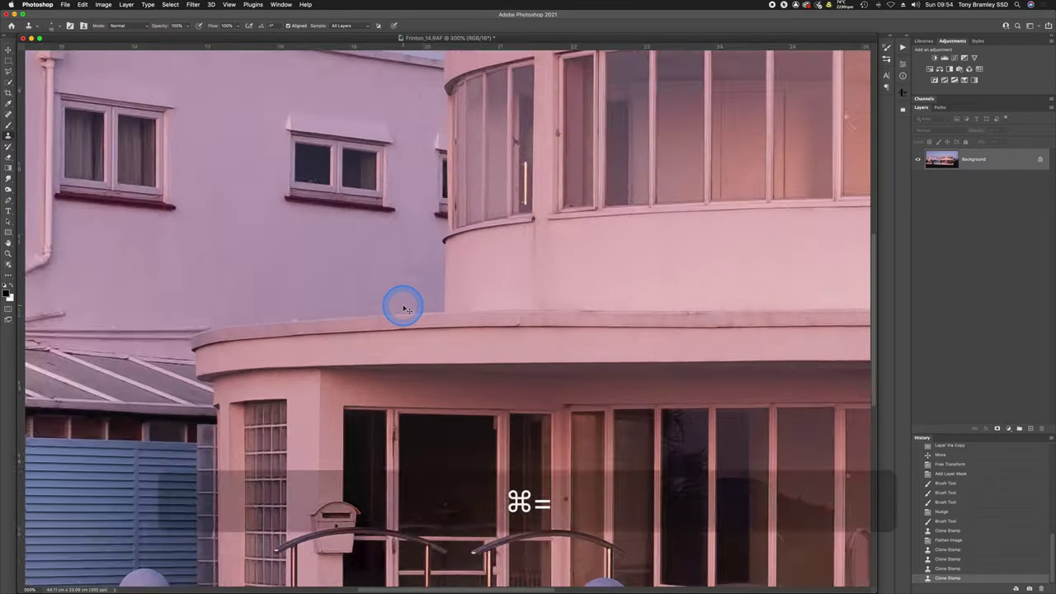
scroll(353, 303, left, 3)
scroll(353, 303, down, 1)
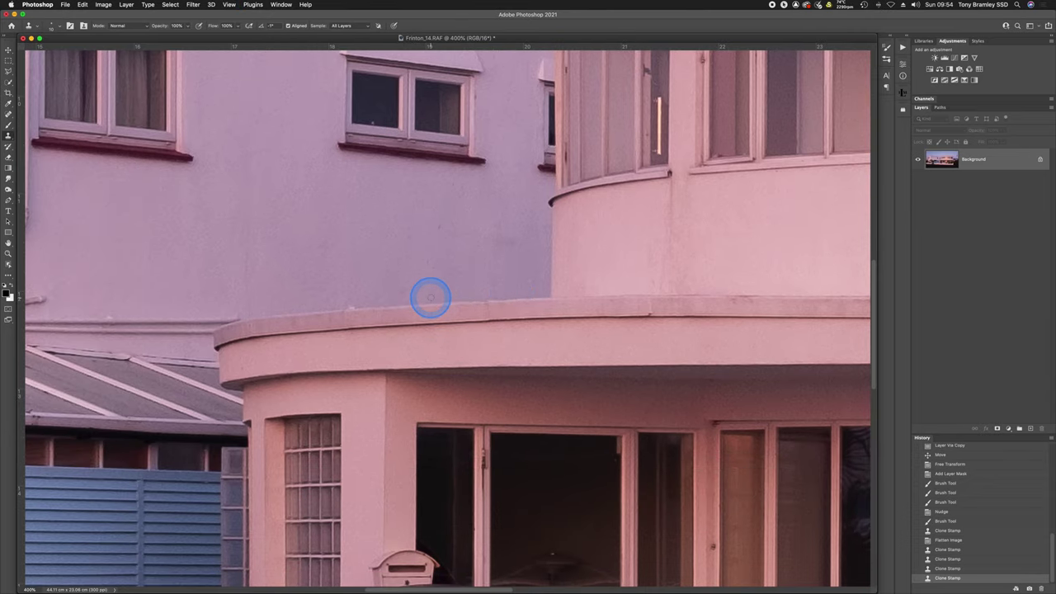
key(super+equal)
scroll(394, 299, left, 3)
scroll(394, 299, down, 1)
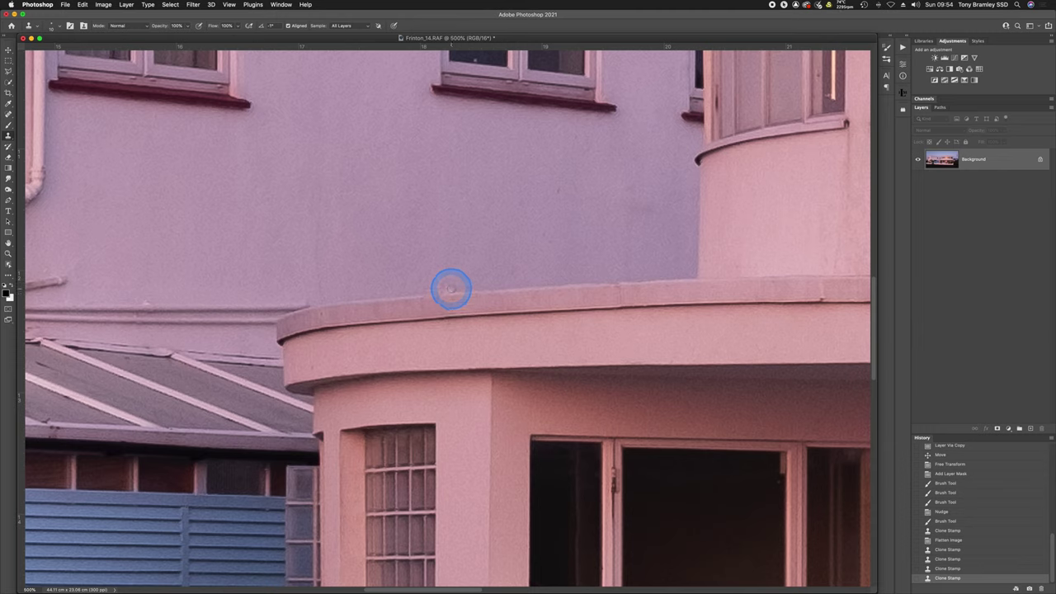
key(bracketleft)
key(bracketleft)
key(bracketleft)
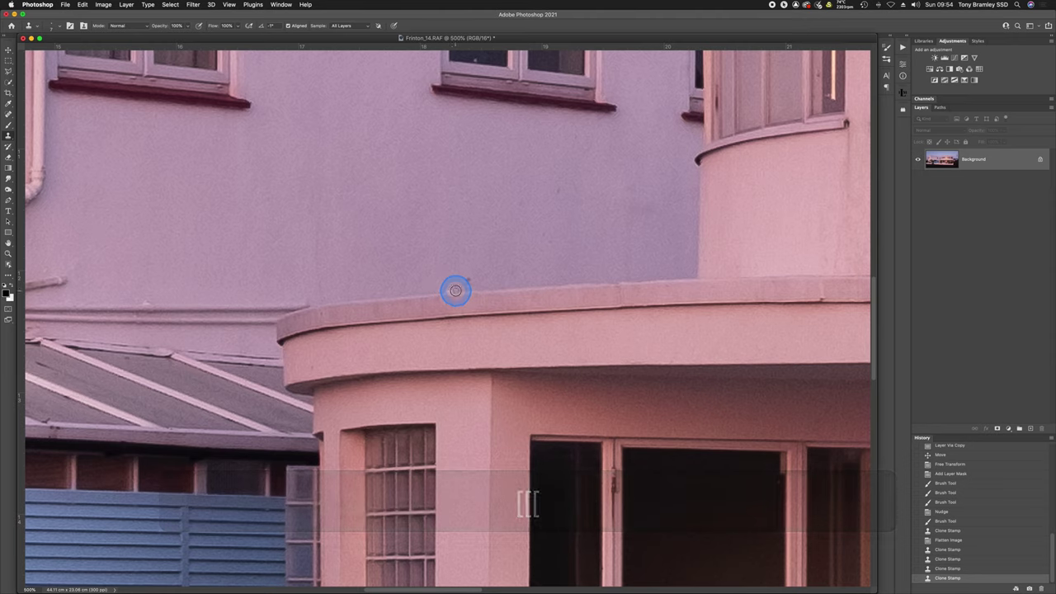
click(446, 289)
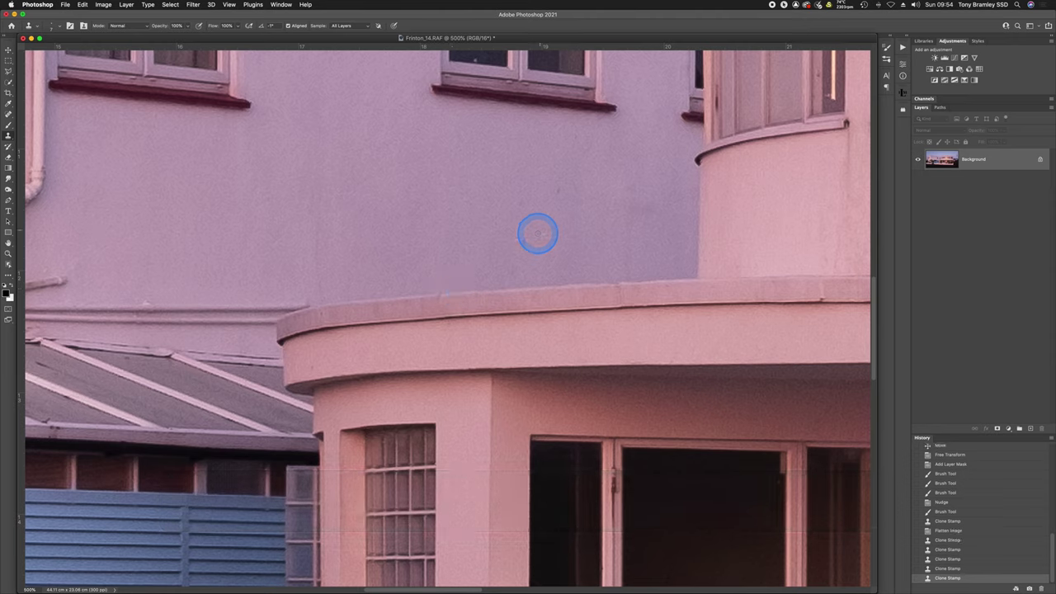
Clone out the small dark spots on the neighbouring building's wall above the lower roof ledge
click(558, 188)
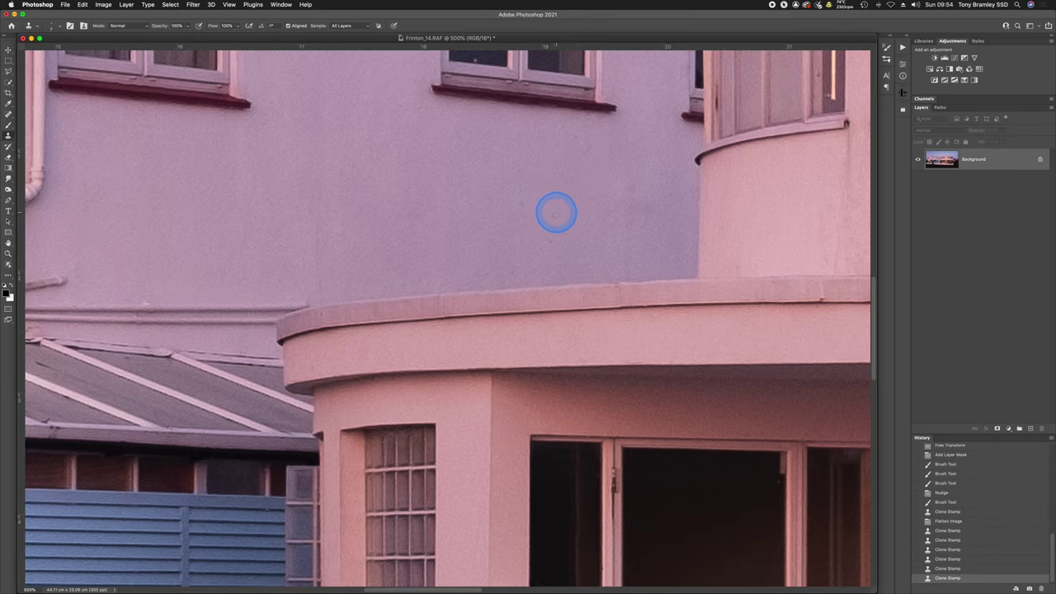
click(545, 238)
click(616, 240)
Review the whole retouched photo at 66.7% zoom in an enlarged document window
key(super+minus)
key(super+minus)
key(super+minus)
key(super+minus)
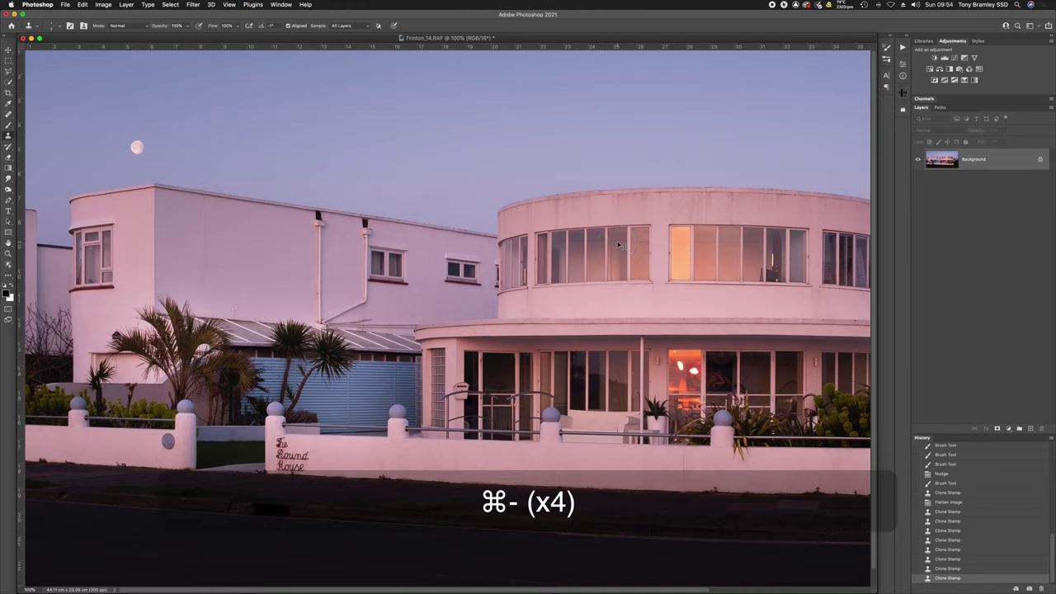
key(super+minus)
drag(744, 427, 848, 475)
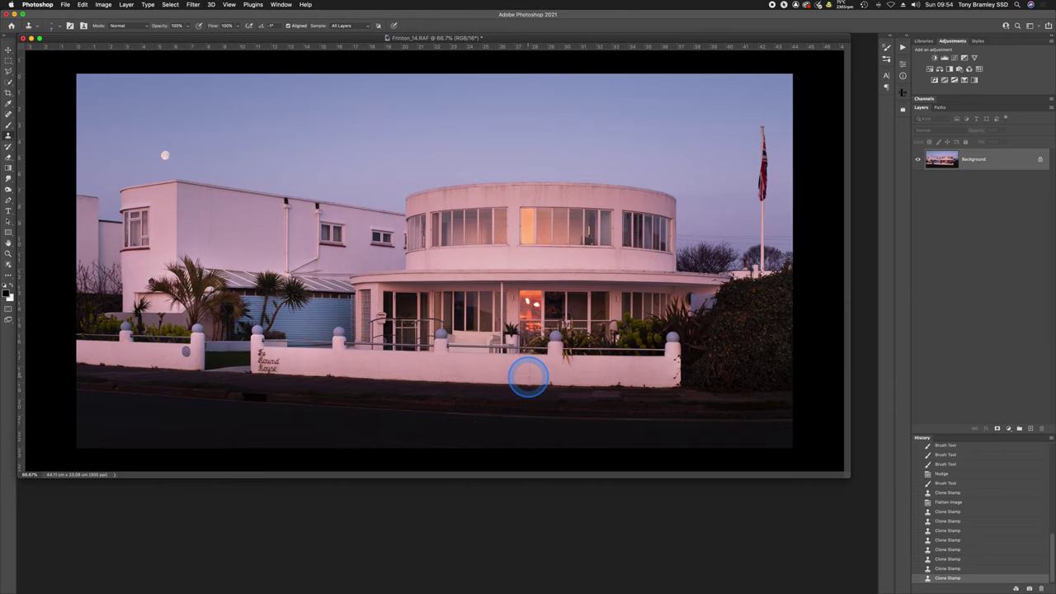
Remove the thin vertical crack in the white front wall below the potted plant with an enlarged Spot Healing Brush
key(super+equal)
key(super+equal)
scroll(547, 149, down, 5)
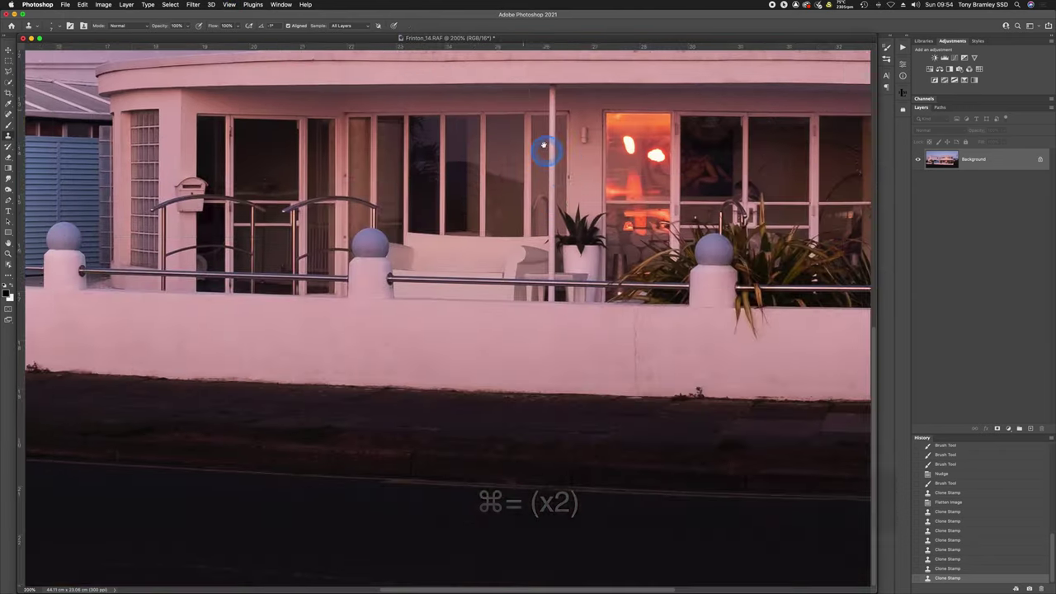
scroll(583, 286, right, 2)
scroll(587, 313, right, 2)
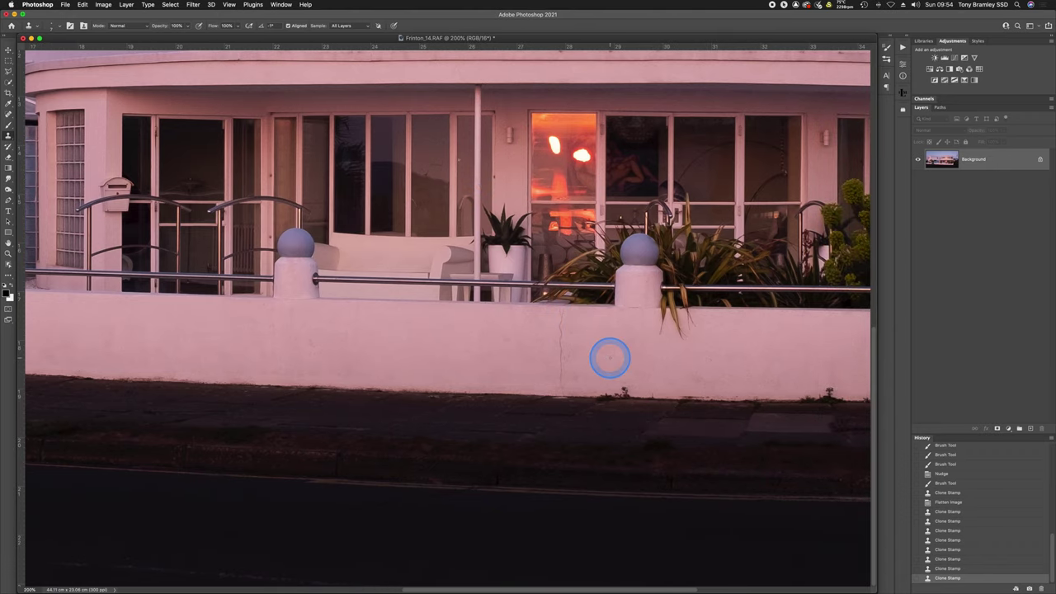
key(super+equal)
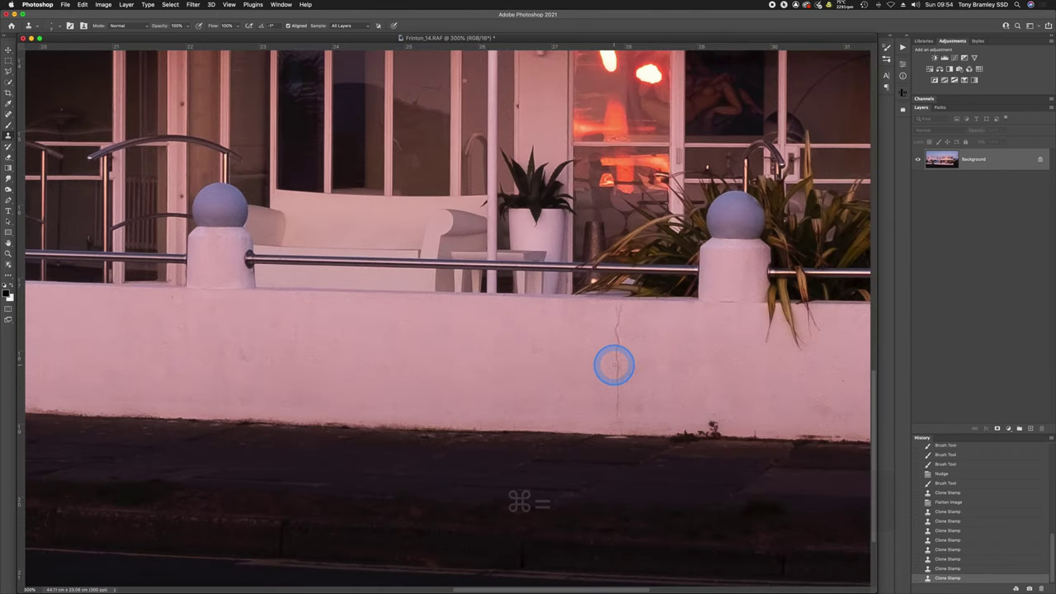
key(j)
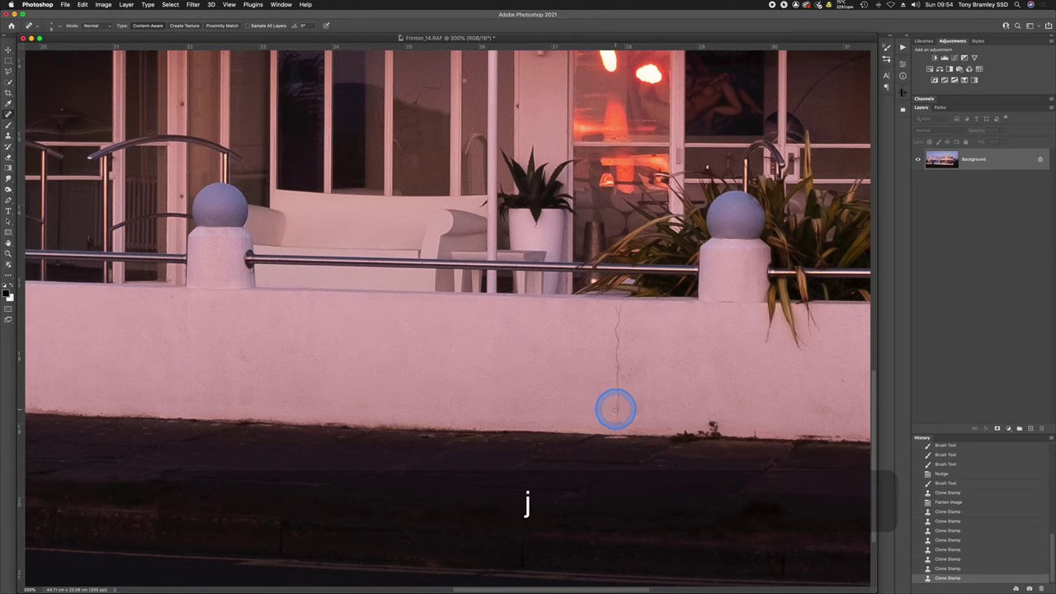
key(bracketright)
key(bracketright)
drag(616, 416, 619, 318)
click(616, 337)
click(618, 312)
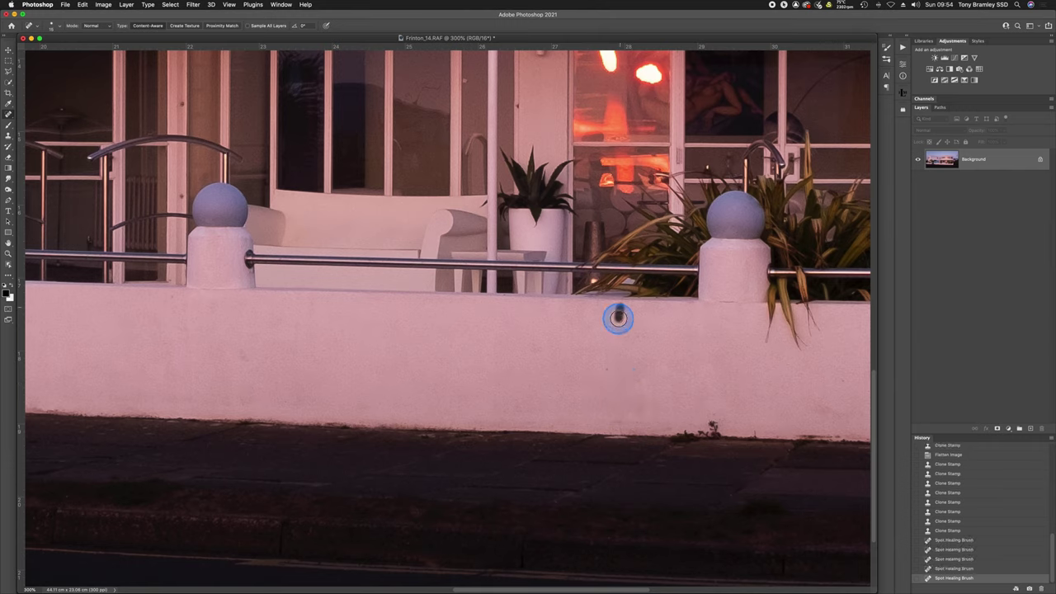
click(615, 306)
click(614, 377)
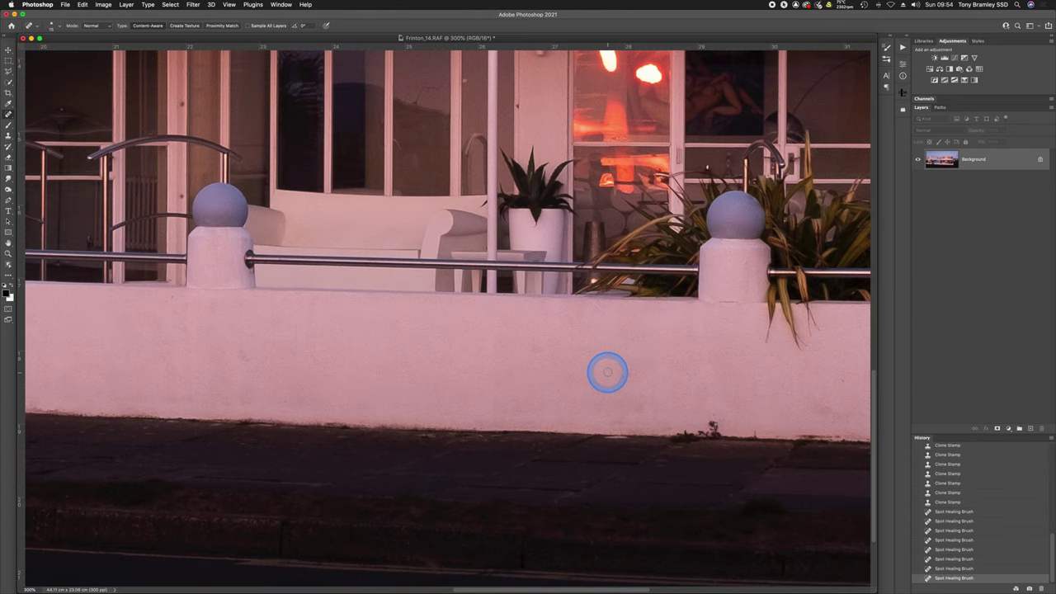
Heal the small blemishes on the front wall below the white sofa and below the green shrubs
click(405, 358)
scroll(770, 384, right, 10)
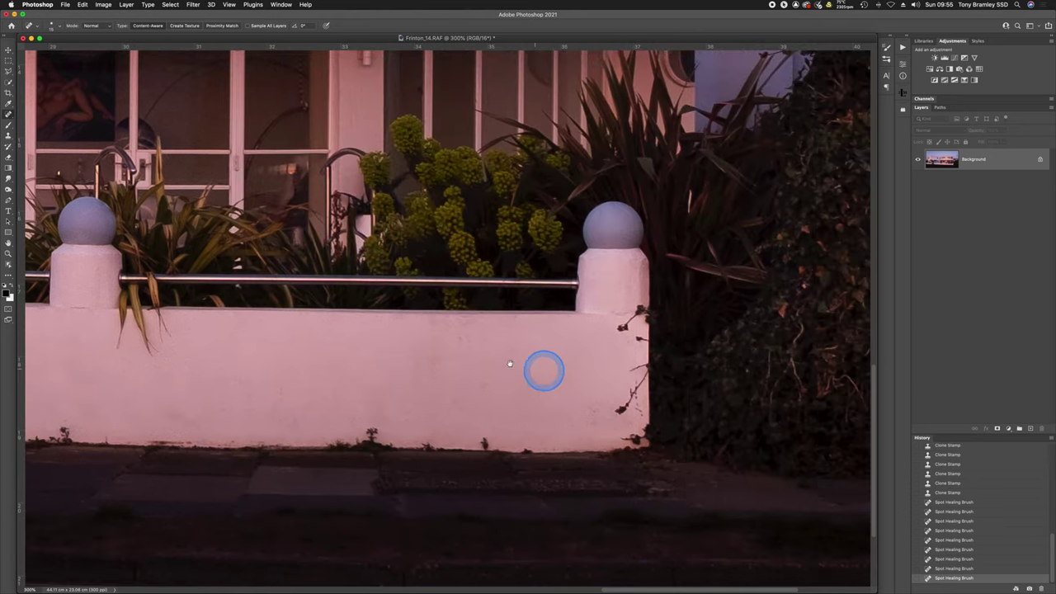
click(454, 338)
Examine the front wall at 300% zoom past the house sign to the round plaque, and the whole photo at 66.7%
scroll(630, 381, left, 2)
scroll(629, 381, left, 10)
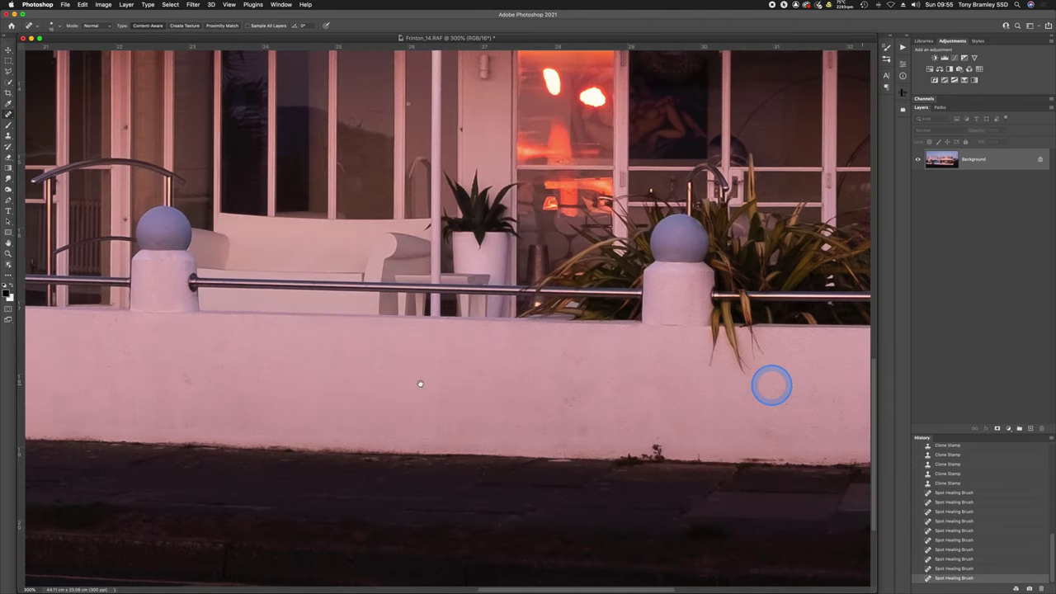
scroll(347, 375, left, 5)
scroll(377, 373, left, 9)
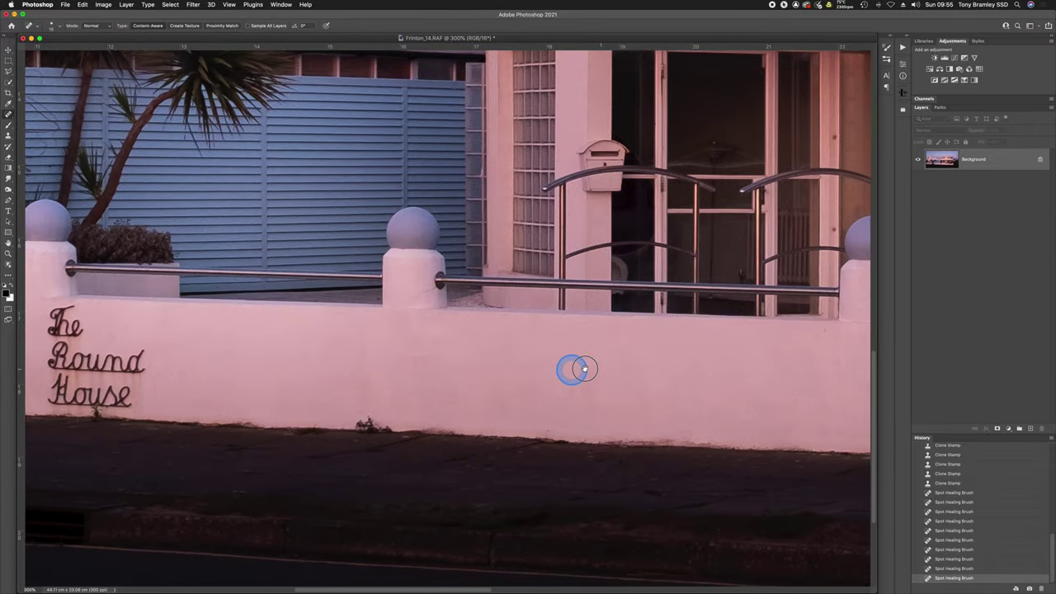
scroll(614, 377, left, 4)
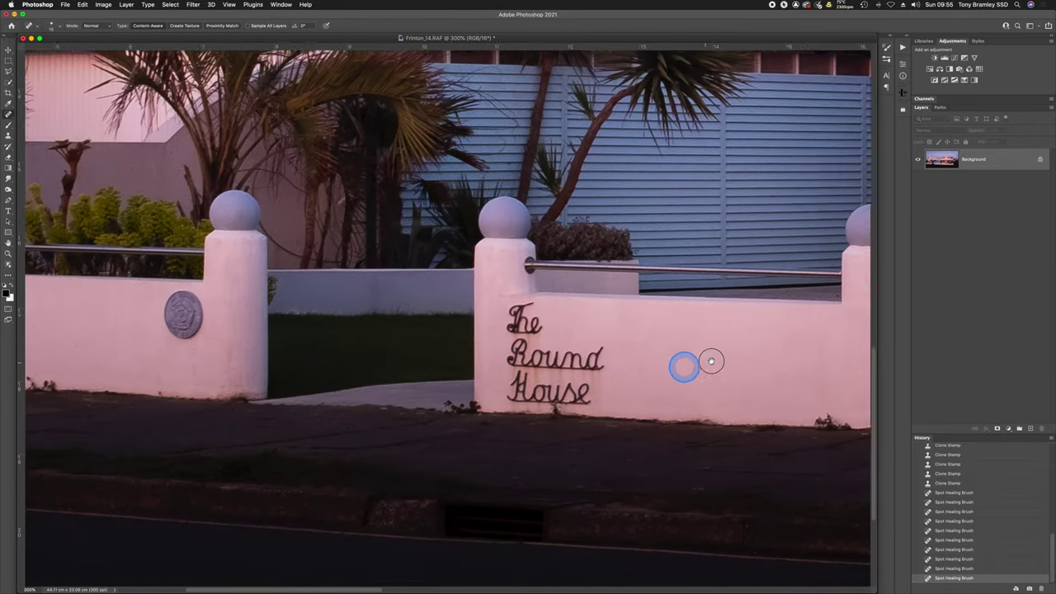
drag(452, 364, 660, 365)
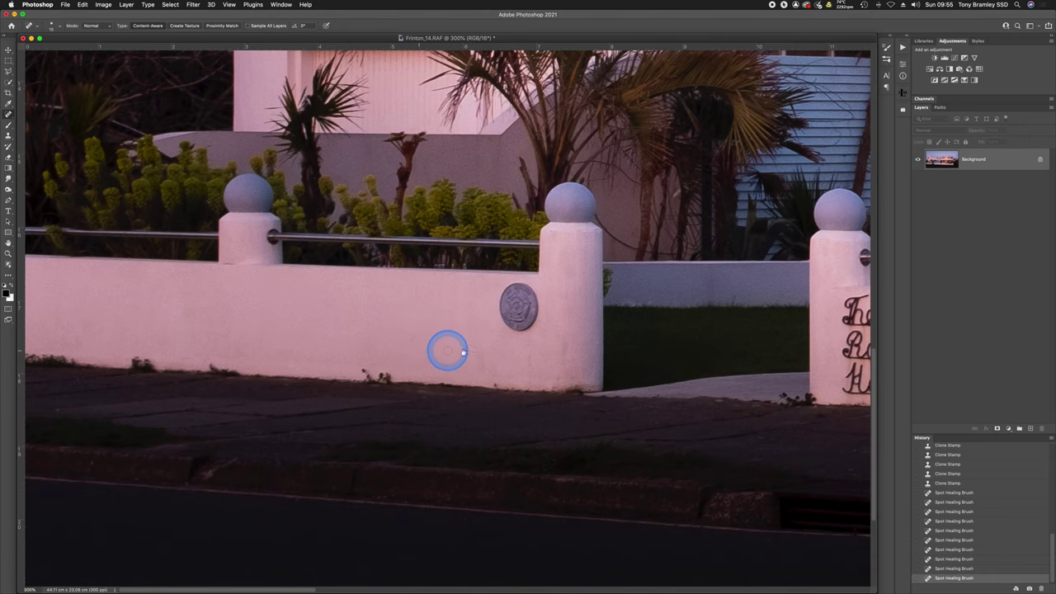
key(super+minus)
key(super+minus)
key(super+minus)
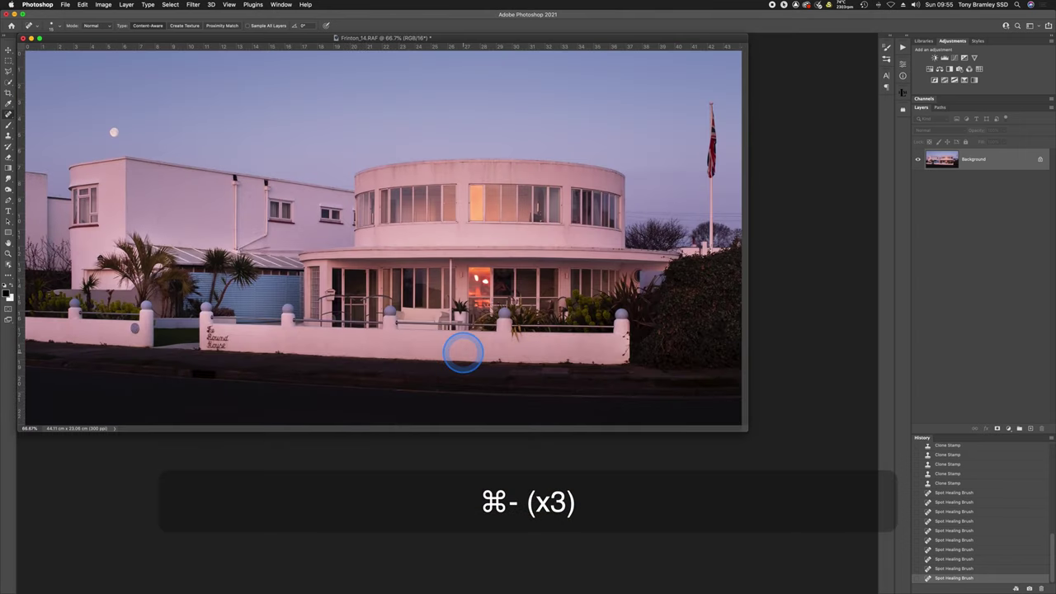
drag(746, 428, 867, 501)
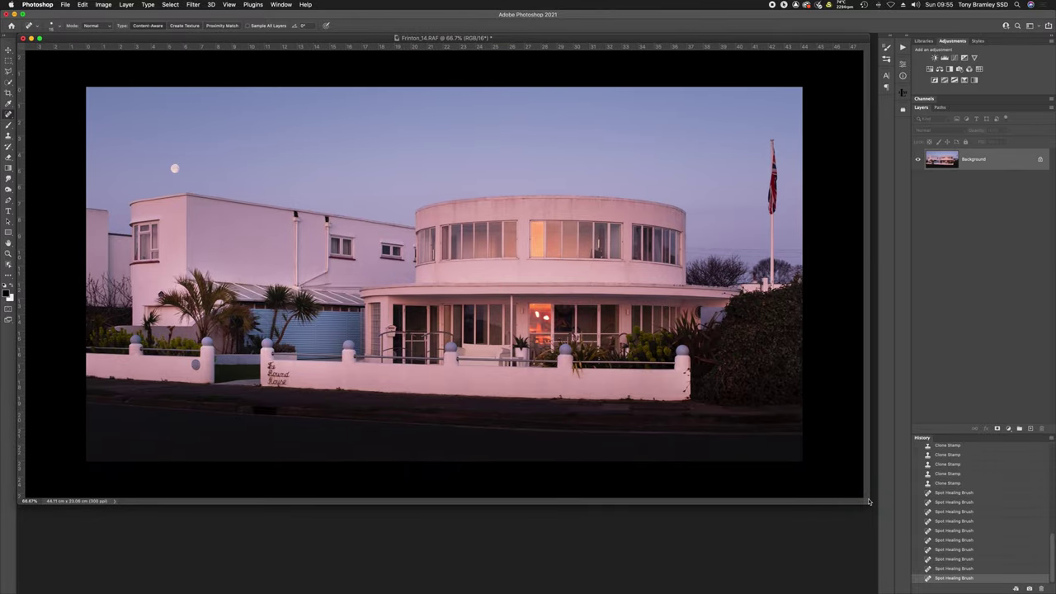